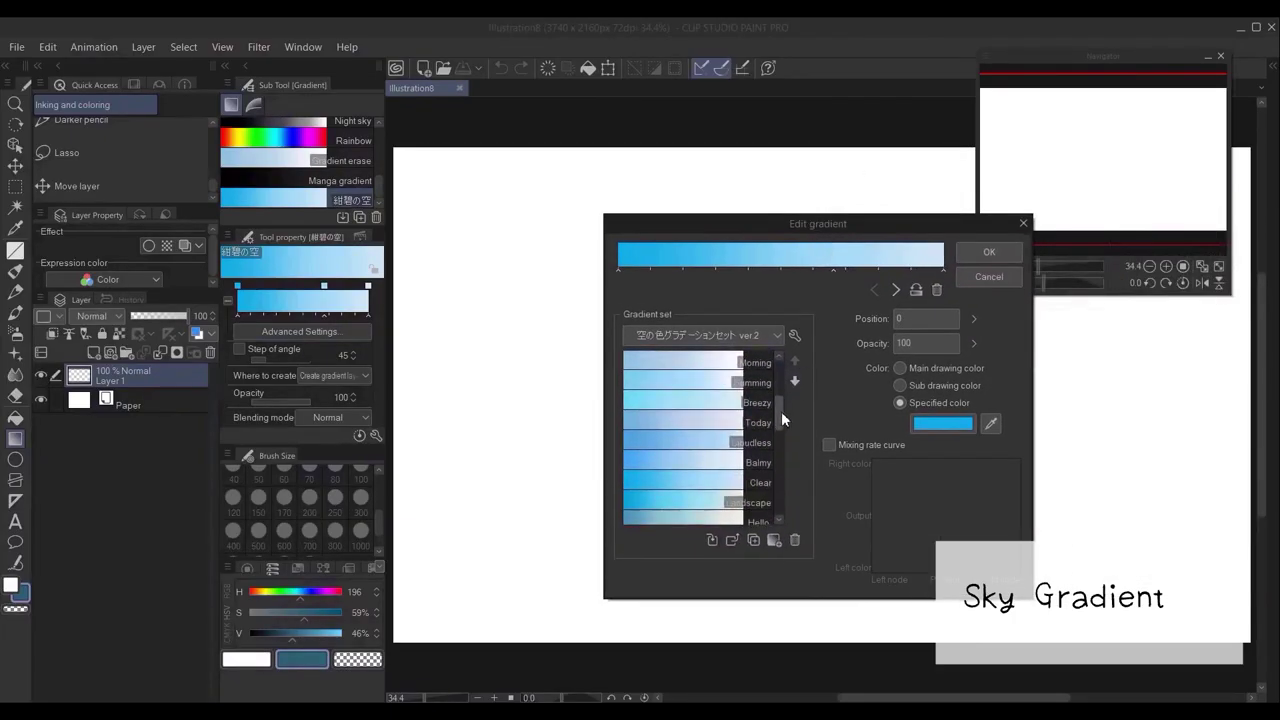
Fill the canvas with a vertical sky gradient from the 紺碧の空 preset, deep blue at the top fading to pale blue
drag(781, 412, 780, 489)
click(989, 254)
scroll(790, 183, down, 5)
drag(800, 111, 800, 500)
mouse_move(831, 219)
mouse_down()
mouse_move(777, 392)
mouse_move(841, 354)
mouse_up()
scroll(723, 478, up, 5)
Add a new layer and set up the Watery brush at size 200 with a dark grey-blue darkened from the sampled sky colour
click(93, 353)
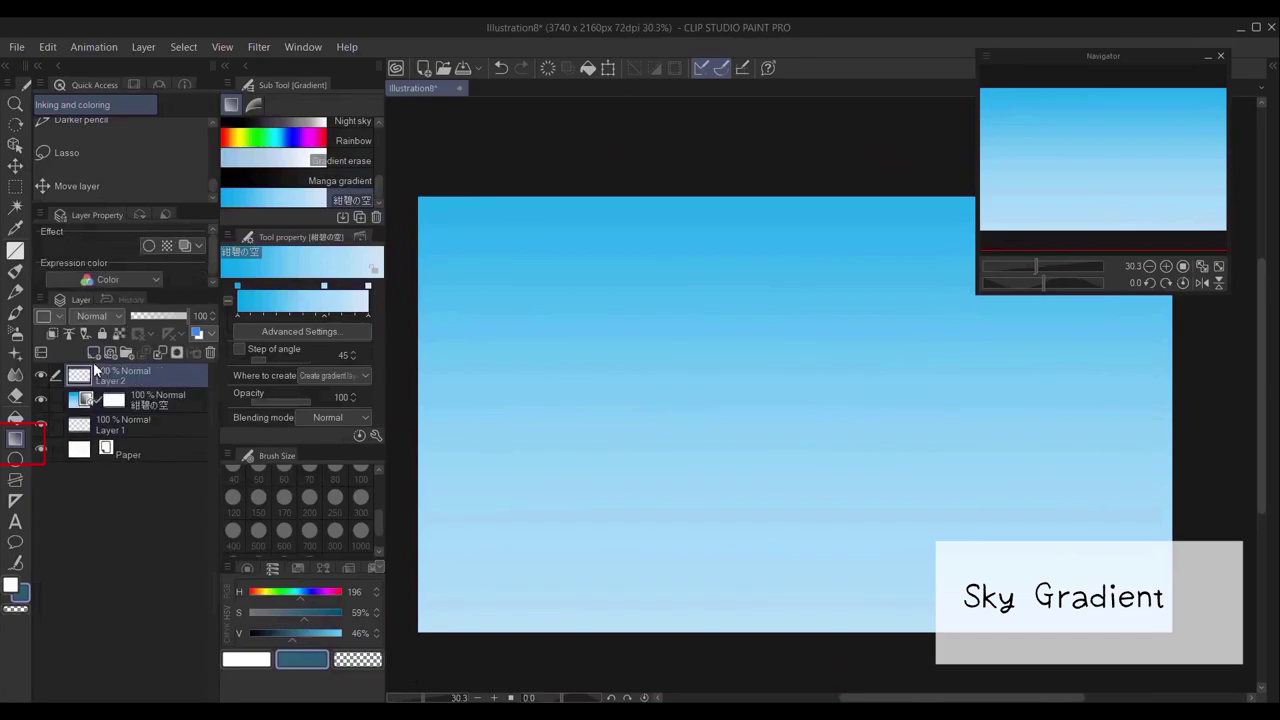
click(15, 314)
key(x)
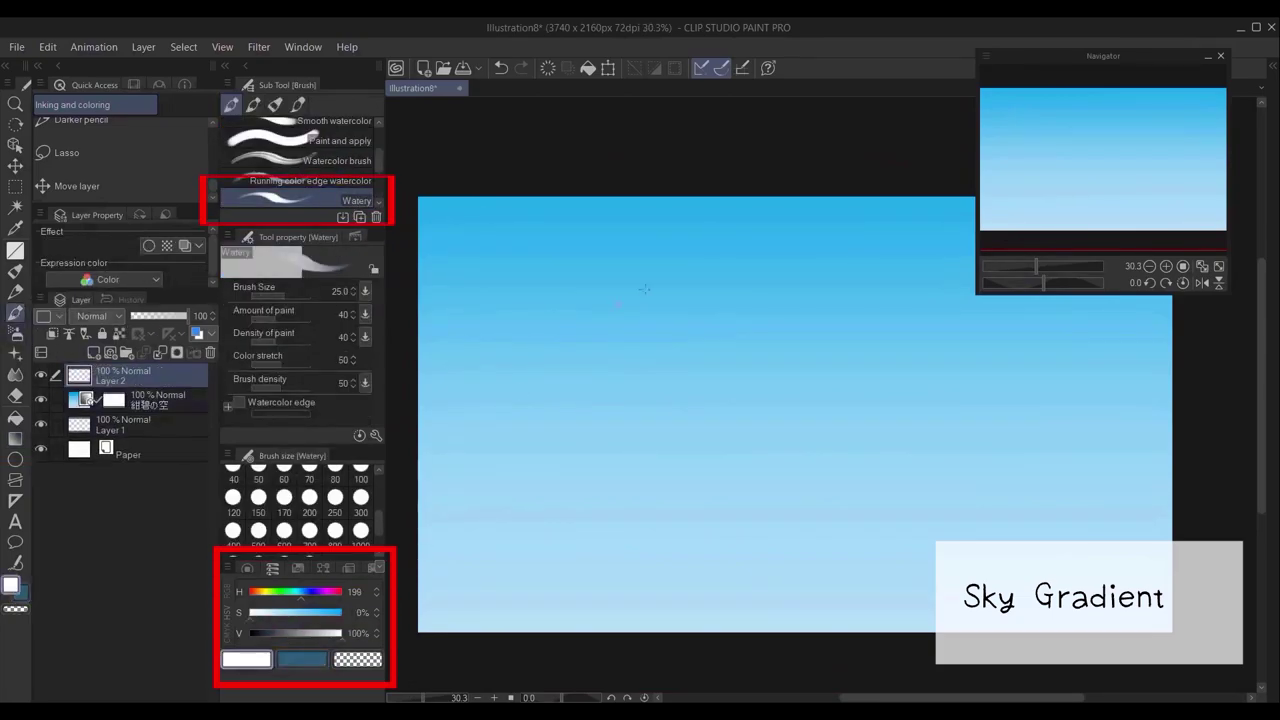
alt+click(722, 425)
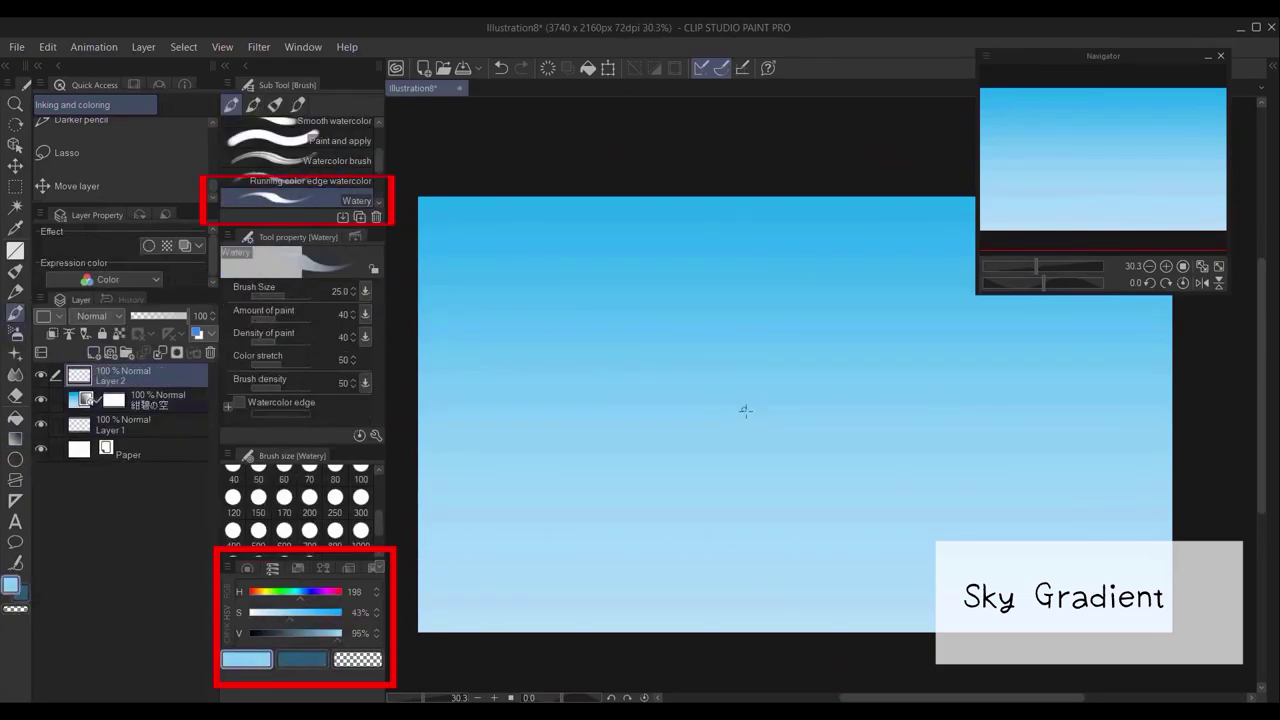
click(290, 636)
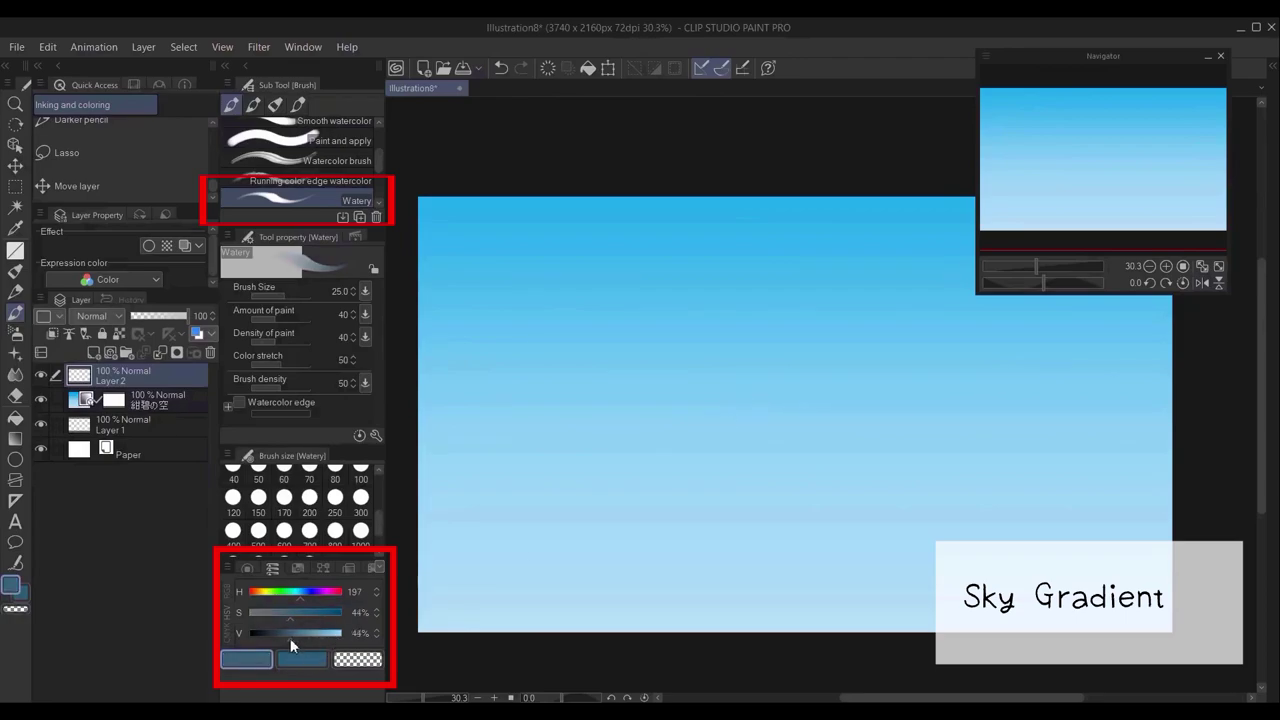
scroll(376, 505, up, 1)
click(309, 533)
Block in a tall cloud, a smaller cloud, a central mound and a long flat base, with darker strokes down the tall cloud's right side
mouse_move(879, 368)
mouse_down()
mouse_move(931, 440)
mouse_move(923, 493)
mouse_move(770, 535)
mouse_move(891, 526)
mouse_move(760, 530)
mouse_up()
mouse_move(905, 292)
mouse_down()
mouse_move(890, 318)
mouse_move(815, 365)
mouse_move(785, 425)
mouse_move(845, 485)
mouse_up()
mouse_move(605, 507)
mouse_down()
mouse_move(560, 534)
mouse_move(677, 523)
mouse_move(1010, 532)
mouse_move(586, 509)
mouse_move(580, 449)
mouse_move(566, 487)
mouse_move(605, 445)
mouse_move(600, 520)
mouse_move(540, 520)
mouse_move(1000, 530)
mouse_move(986, 457)
mouse_move(1020, 520)
mouse_move(880, 540)
mouse_up()
drag(905, 396, 845, 302)
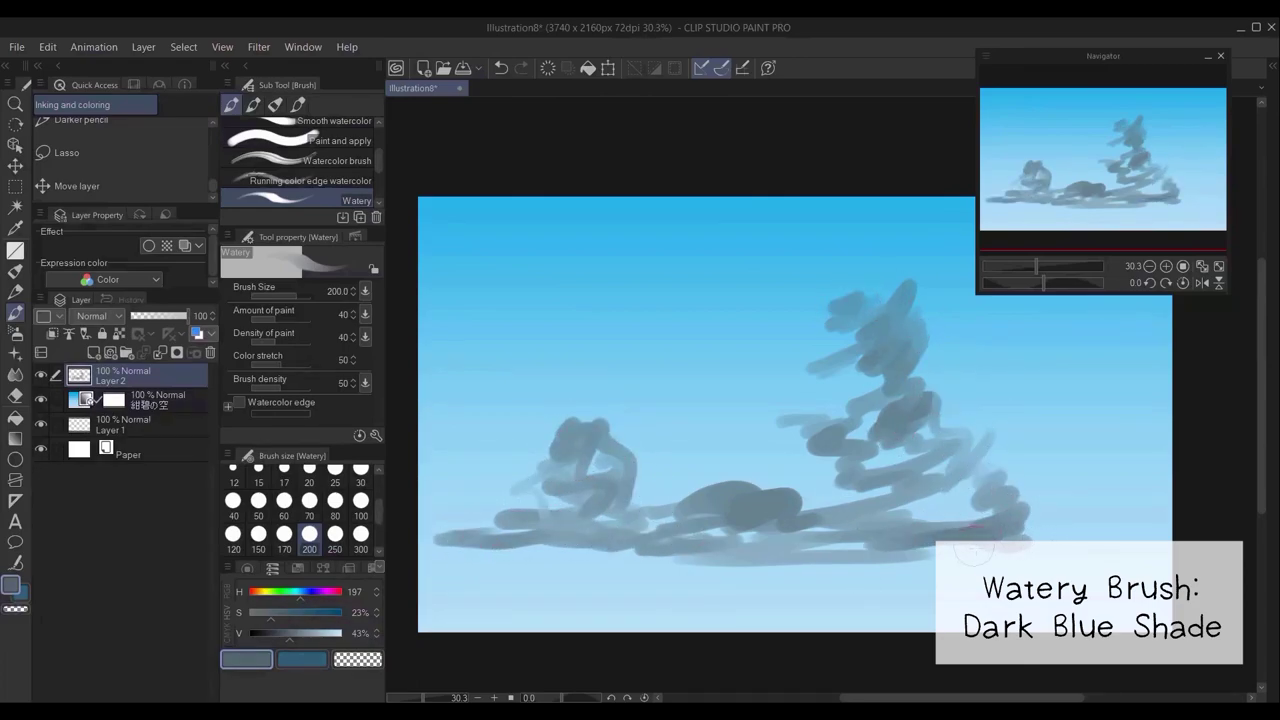
drag(586, 566, 874, 575)
drag(704, 567, 956, 560)
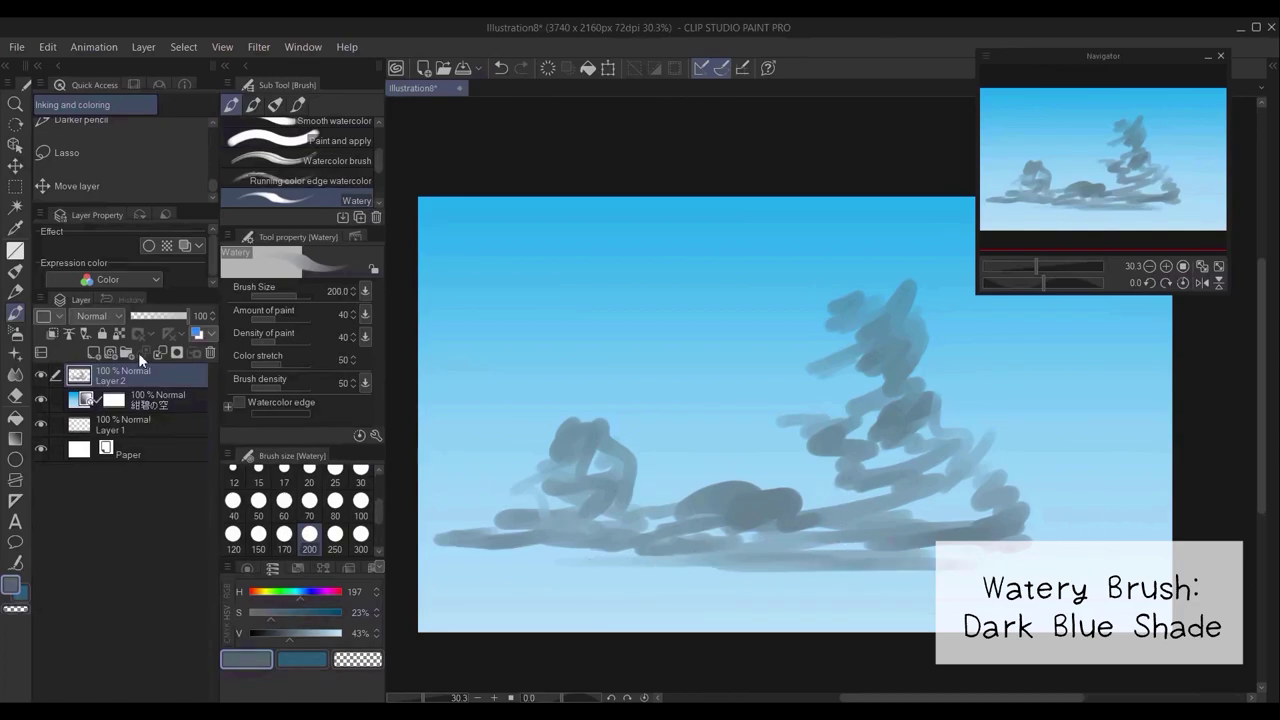
mouse_move(904, 325)
mouse_down()
mouse_move(950, 430)
mouse_move(985, 445)
mouse_move(997, 510)
mouse_move(748, 543)
mouse_up()
click(309, 470)
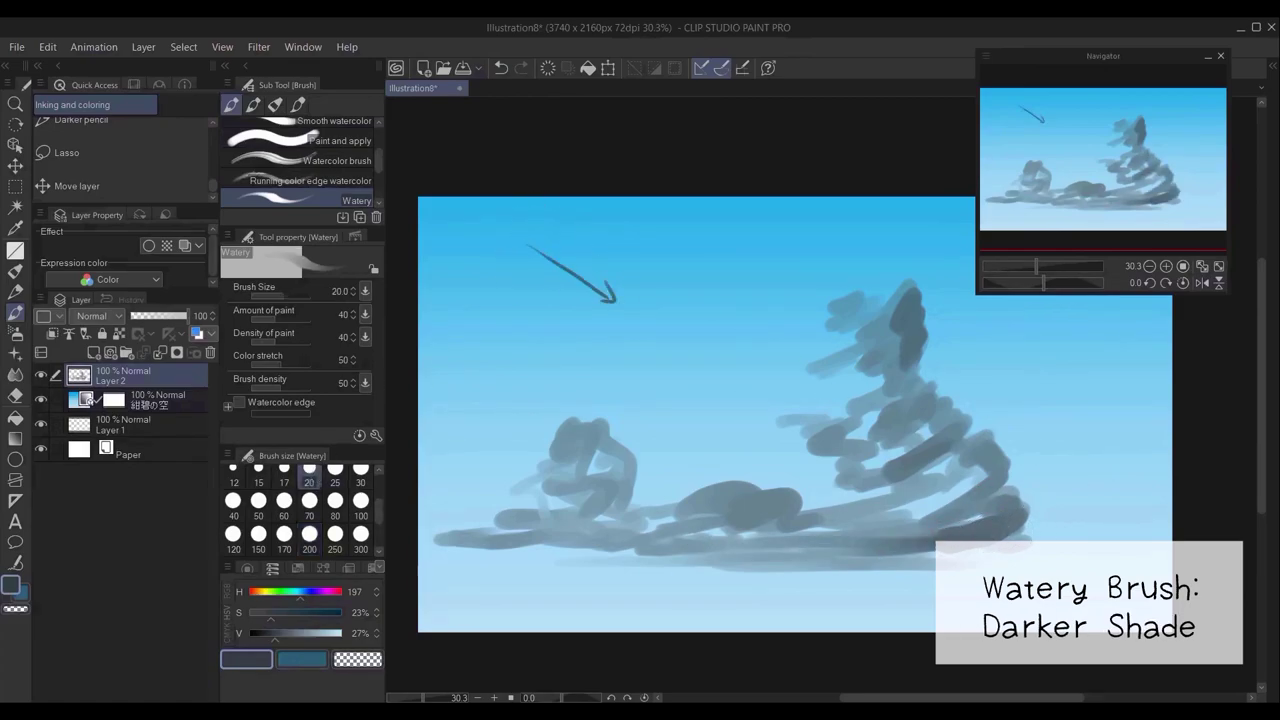
drag(955, 298, 1084, 592)
mouse_move(470, 588)
mouse_down()
mouse_move(856, 606)
mouse_move(1050, 598)
mouse_up()
key(ctrl+z)
key(ctrl+z)
key(ctrl+z)
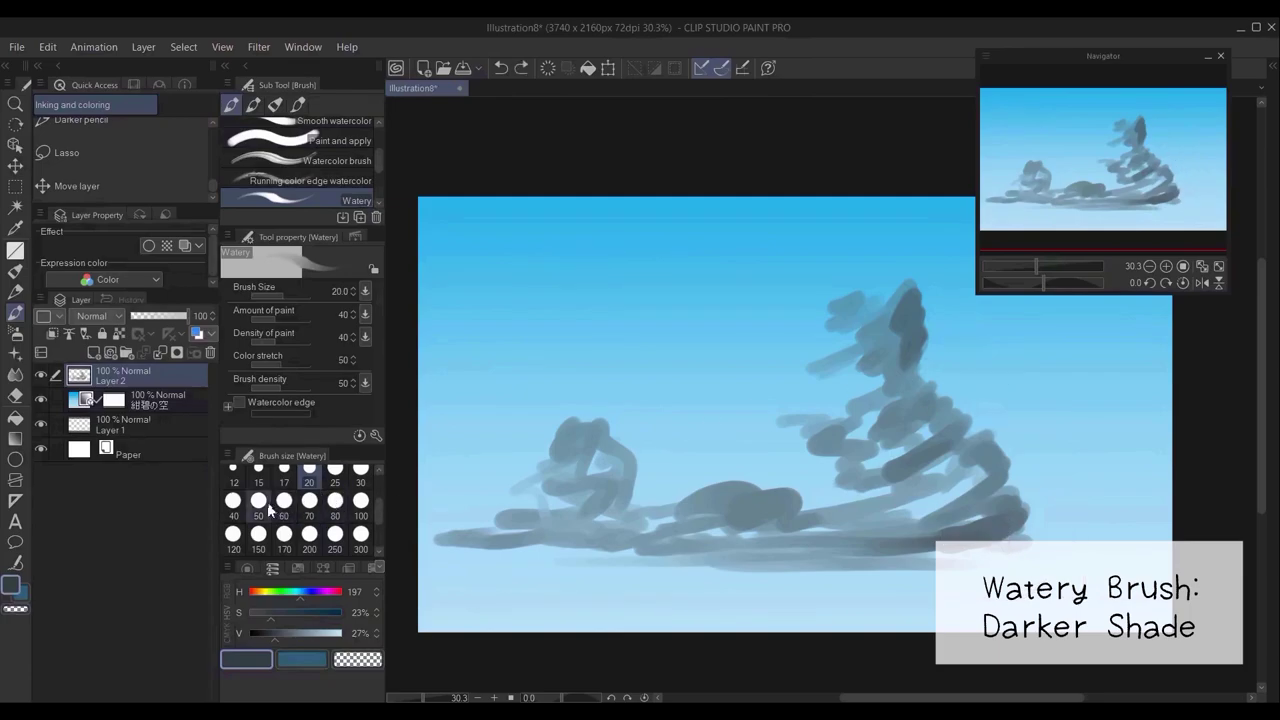
Paint deeper shadows on the clouds' right sides and along the base with the Watery brush at size 200 in the darker shade
click(309, 537)
mouse_move(880, 365)
mouse_down()
mouse_move(896, 391)
mouse_move(913, 417)
mouse_move(953, 427)
mouse_move(896, 467)
mouse_move(926, 491)
mouse_move(901, 511)
mouse_move(852, 505)
mouse_up()
mouse_move(734, 488)
mouse_down()
mouse_move(810, 505)
mouse_move(720, 520)
mouse_move(930, 545)
mouse_move(670, 555)
mouse_up()
mouse_move(578, 571)
mouse_down()
mouse_move(600, 470)
mouse_move(490, 535)
mouse_move(1075, 530)
mouse_up()
mouse_move(903, 335)
mouse_down()
mouse_move(905, 400)
mouse_move(870, 545)
mouse_move(645, 552)
mouse_up()
mouse_move(960, 530)
mouse_down()
mouse_move(1040, 548)
mouse_move(700, 562)
mouse_up()
drag(850, 324, 880, 312)
drag(1010, 505, 1078, 536)
Add a new layer and set the brush colour to a light grey-blue, about H 197, S 26%, V 74%
click(96, 355)
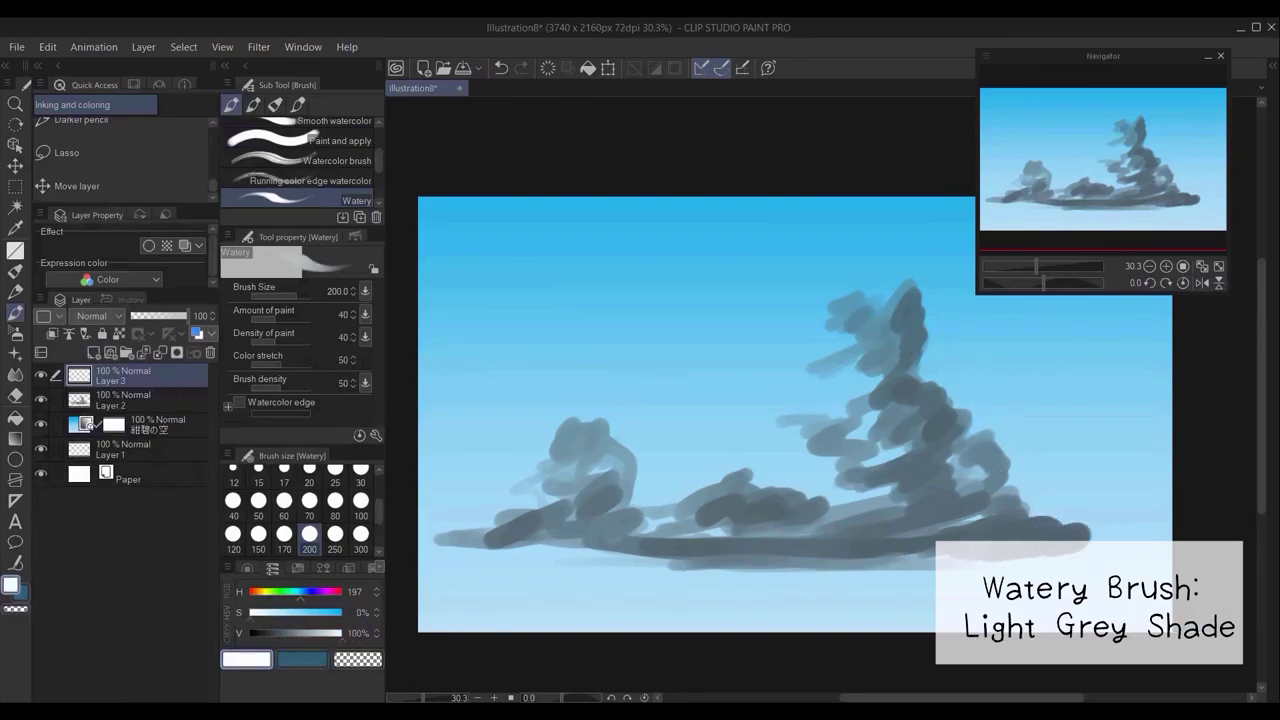
mouse_move(341, 635)
mouse_down()
mouse_move(268, 614)
mouse_move(318, 634)
mouse_up()
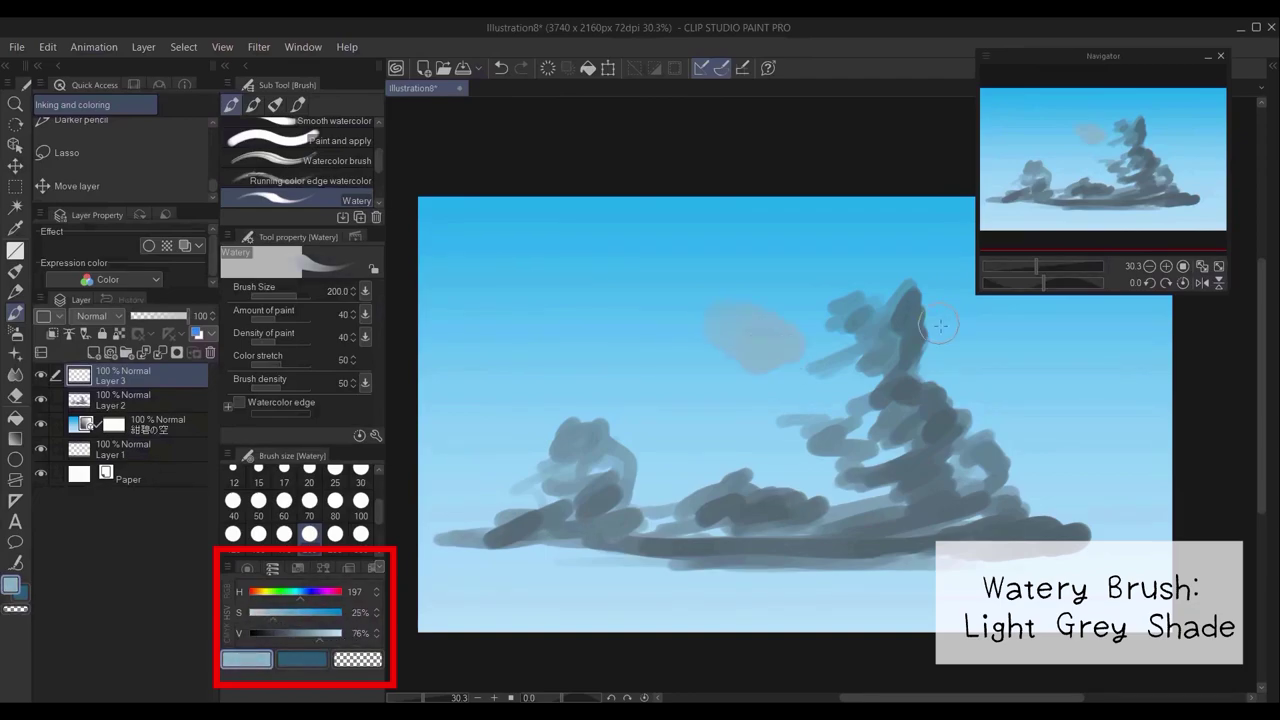
key(ctrl+z)
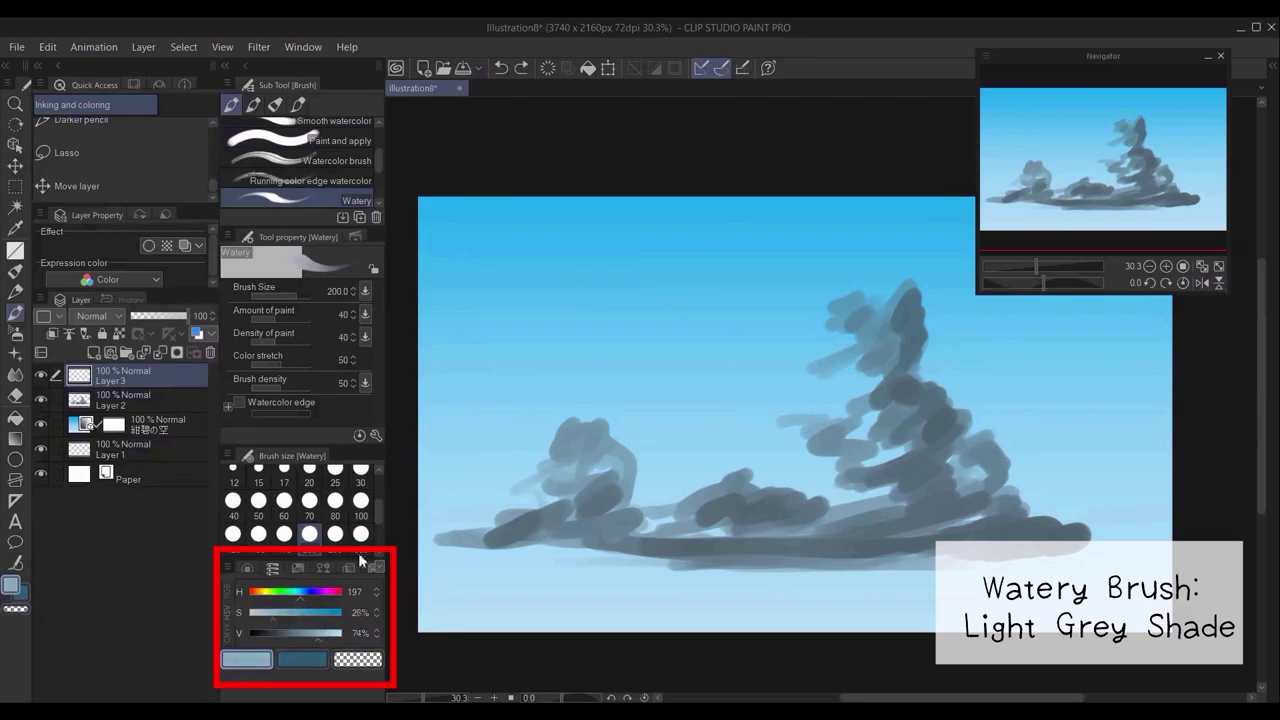
Paint light grey puffs over the clouds' left sides and tops, adding softer strokes at the right, with the Watery brush at size 150
mouse_move(826, 280)
mouse_down()
mouse_move(866, 290)
mouse_move(820, 329)
mouse_move(849, 337)
mouse_move(877, 309)
mouse_move(870, 295)
mouse_up()
click(258, 535)
mouse_move(815, 408)
mouse_down()
mouse_move(824, 439)
mouse_move(809, 433)
mouse_move(839, 437)
mouse_move(828, 456)
mouse_move(707, 474)
mouse_move(671, 495)
mouse_move(722, 491)
mouse_move(553, 447)
mouse_move(592, 417)
mouse_move(503, 503)
mouse_move(633, 437)
mouse_move(864, 406)
mouse_move(834, 425)
mouse_move(877, 377)
mouse_move(869, 441)
mouse_move(840, 489)
mouse_move(795, 478)
mouse_up()
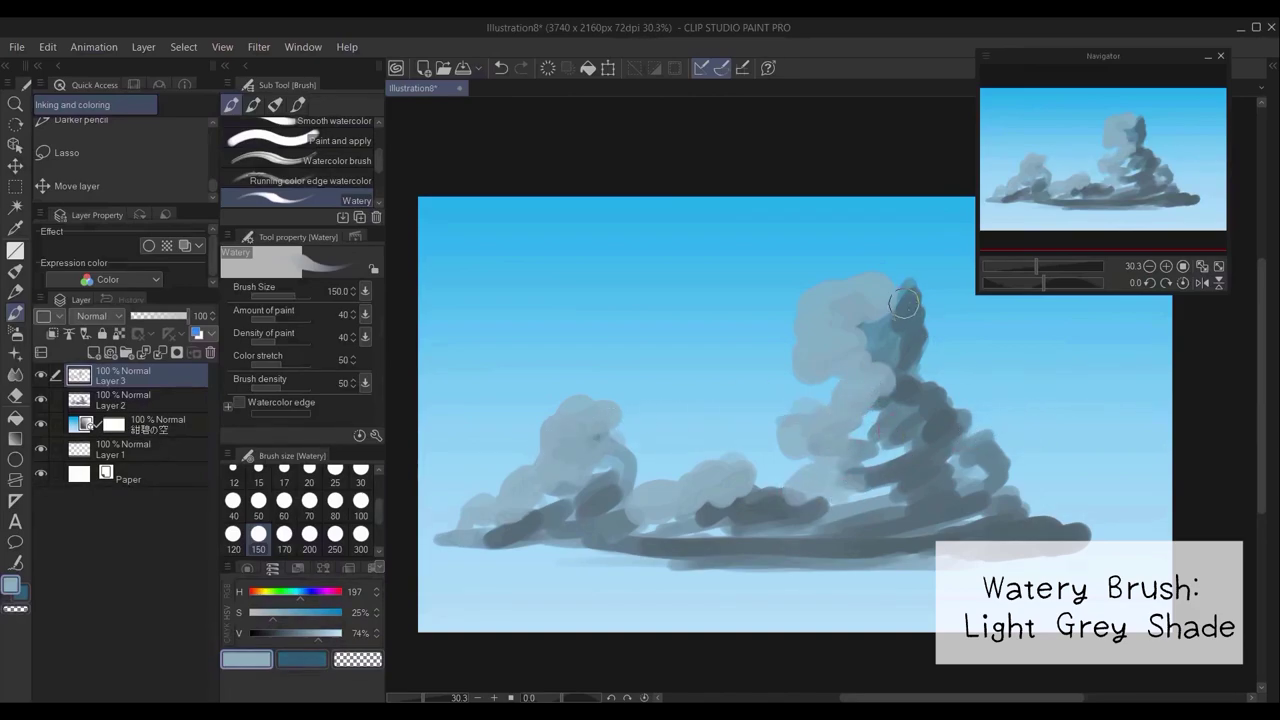
mouse_move(897, 305)
mouse_down()
mouse_move(942, 471)
mouse_move(974, 476)
mouse_move(935, 500)
mouse_up()
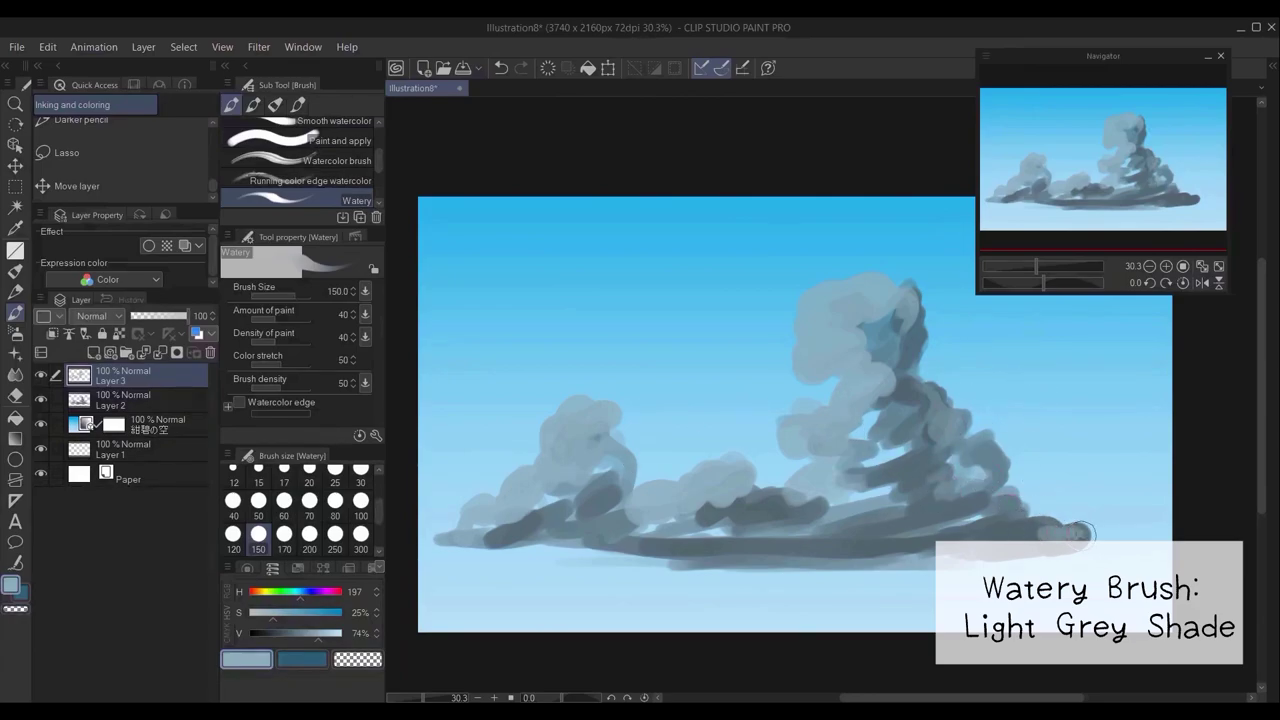
Add a new layer and set the Watery brush to white at size 100
click(93, 353)
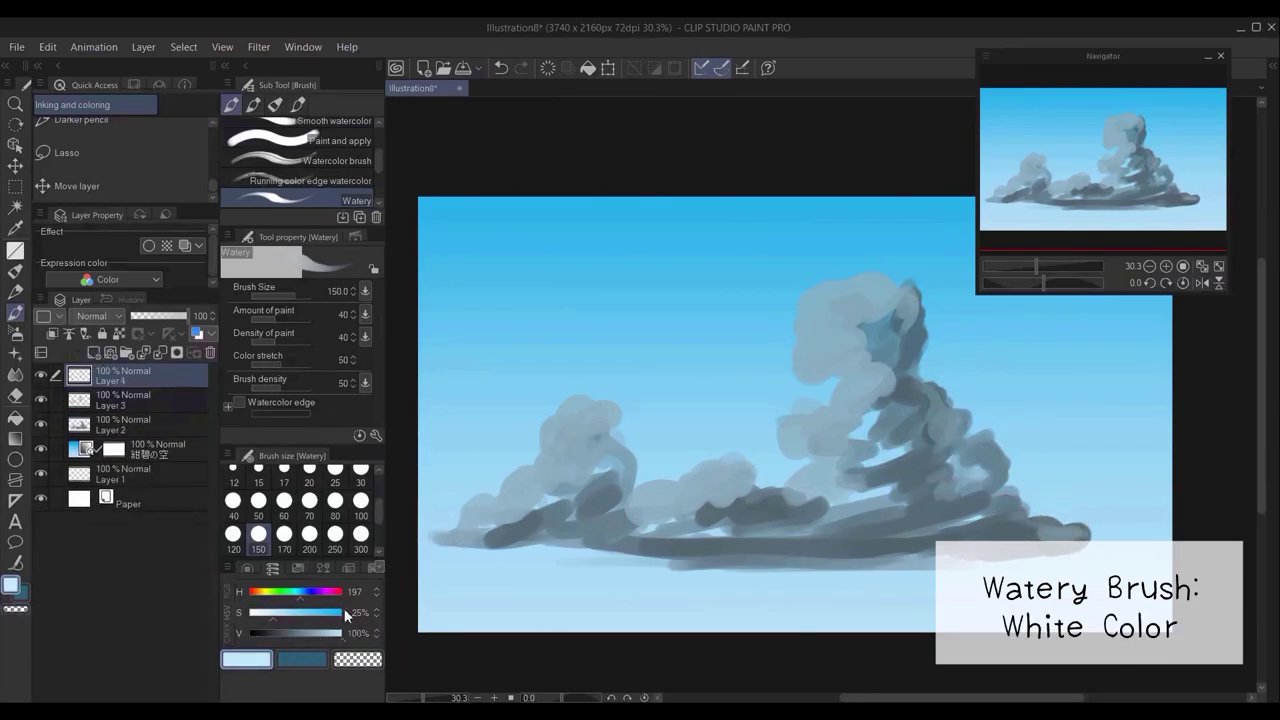
scroll(806, 305, up, 2)
scroll(823, 262, down, 1)
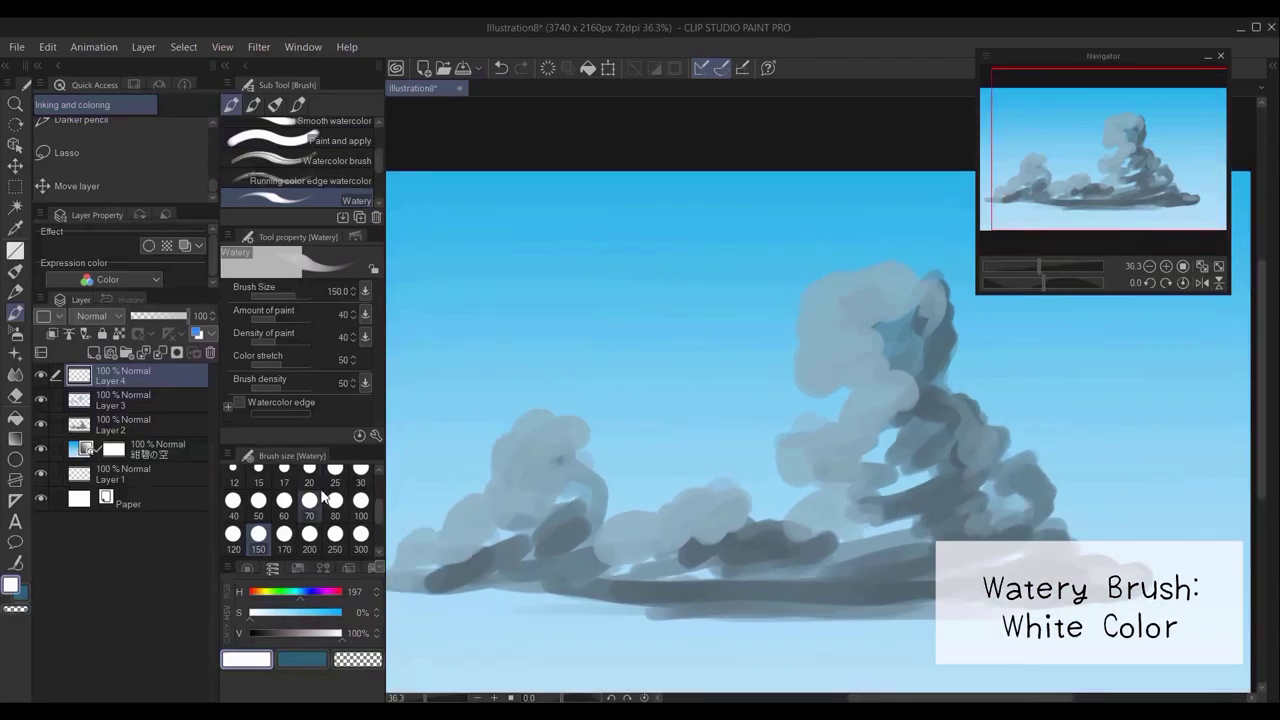
click(335, 503)
click(360, 504)
Paint scalloped white highlights along the upper-left rim of the tall cloud
mouse_move(818, 253)
mouse_down()
mouse_move(770, 318)
mouse_move(773, 372)
mouse_move(864, 258)
mouse_move(904, 268)
mouse_move(878, 270)
mouse_up()
key(ctrl+z)
drag(778, 369, 797, 373)
Paint scalloped white highlights along the outline of the small left cloud and the top of the central mound
drag(530, 414, 471, 480)
key(ctrl+z)
mouse_move(512, 396)
mouse_down()
mouse_move(469, 476)
mouse_move(446, 491)
mouse_up()
drag(659, 471, 771, 461)
drag(525, 493, 489, 555)
mouse_move(637, 408)
mouse_down()
mouse_move(671, 381)
mouse_move(665, 424)
mouse_move(673, 412)
mouse_move(700, 431)
mouse_move(719, 501)
mouse_move(834, 472)
mouse_move(810, 447)
mouse_move(843, 450)
mouse_move(905, 350)
mouse_up()
scroll(1000, 325, down, 2)
scroll(1050, 325, up, 1)
drag(1004, 419, 943, 463)
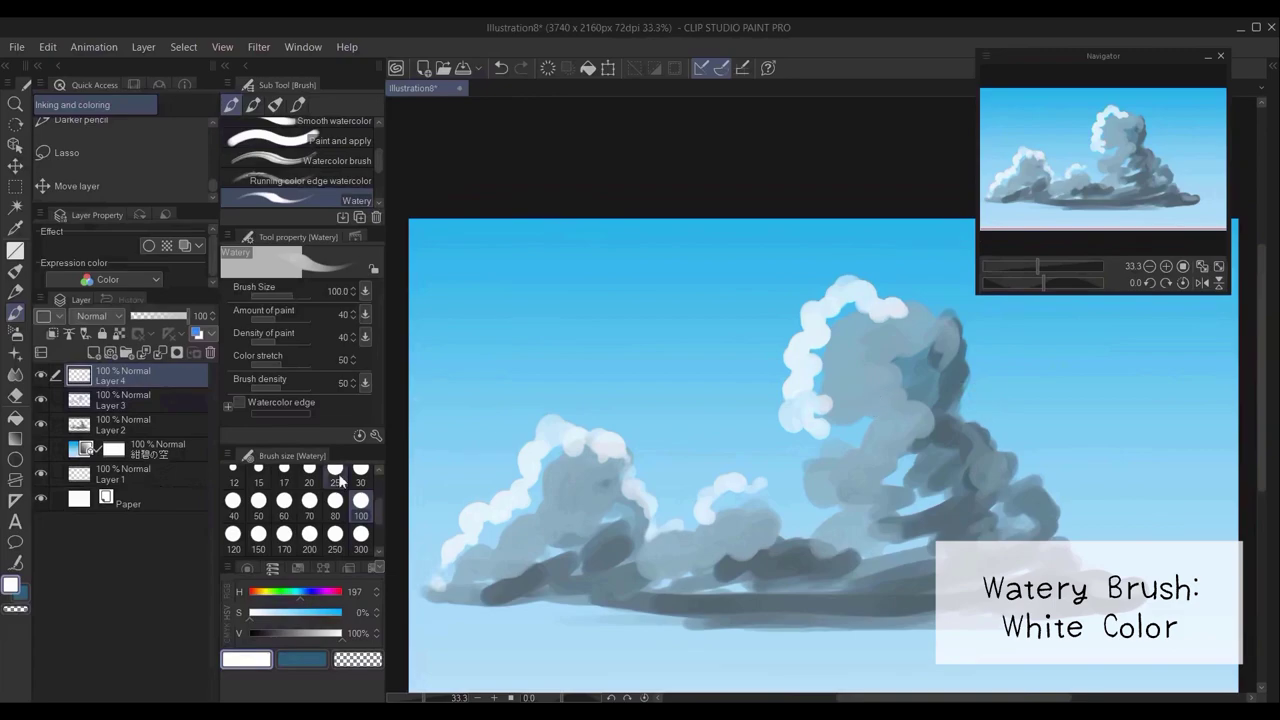
Reduce the Watery brush to size 60 and paint a curled white highlight inside the tall cloud's upper lobe
click(284, 503)
mouse_move(860, 410)
mouse_down()
mouse_move(851, 364)
mouse_move(863, 337)
mouse_move(896, 335)
mouse_up()
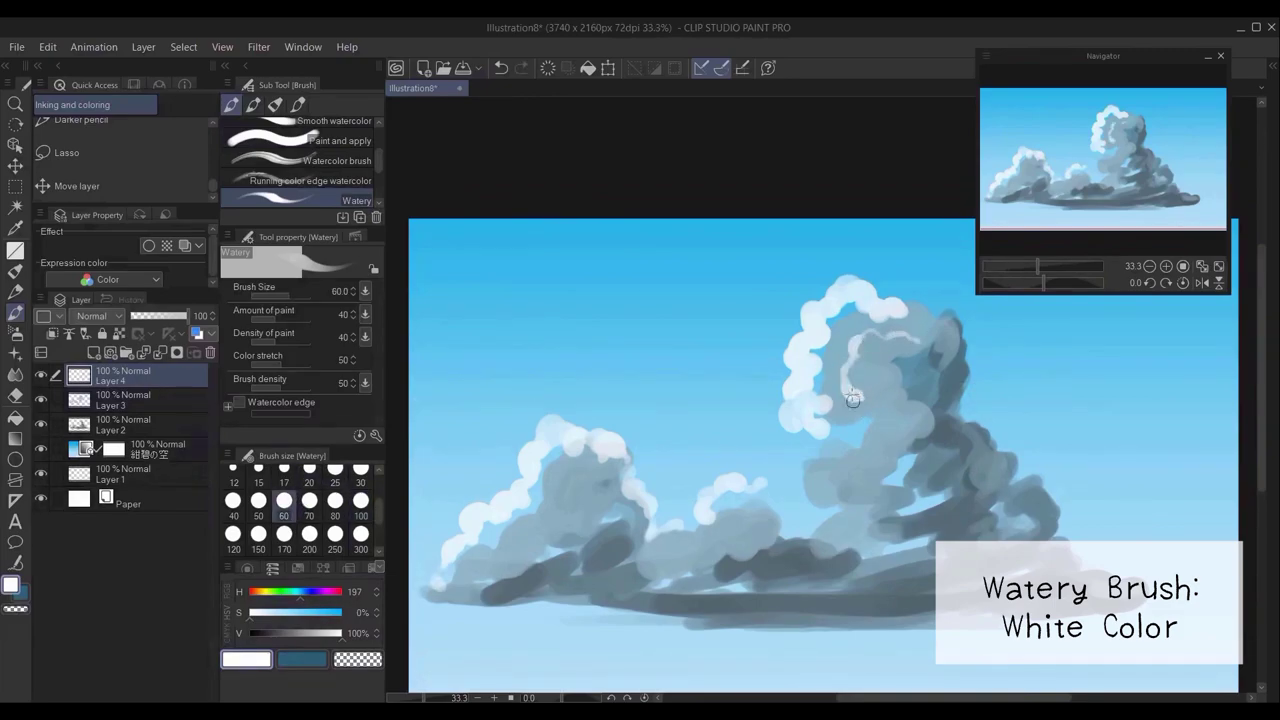
drag(621, 353, 635, 315)
drag(636, 311, 650, 291)
key(ctrl+z)
key(ctrl+z)
mouse_move(860, 406)
mouse_down()
mouse_move(926, 345)
mouse_move(851, 440)
mouse_move(922, 414)
mouse_up()
key(ctrl+z)
Paint curled white highlights across the tall cloud's middle and right side, the central mound and the lower puffs
mouse_move(750, 458)
mouse_down()
mouse_move(785, 442)
mouse_move(820, 448)
mouse_up()
drag(790, 518, 932, 492)
drag(935, 352, 948, 382)
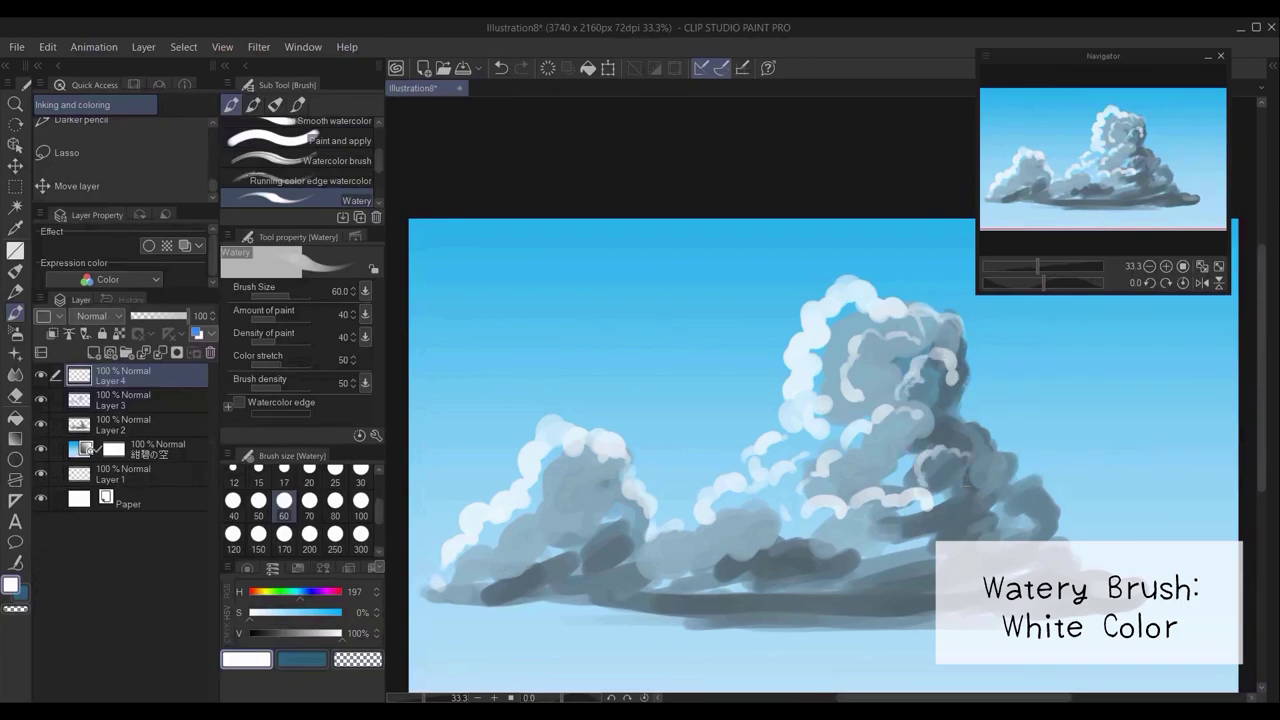
drag(850, 545, 786, 583)
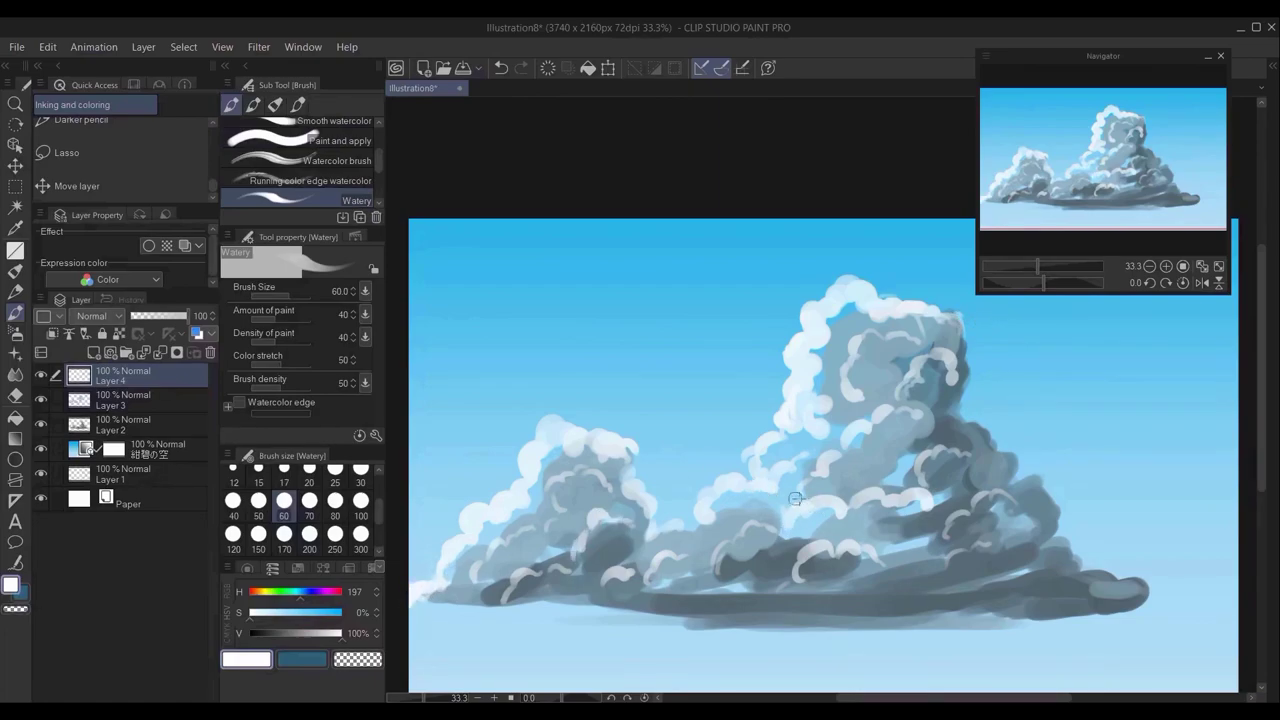
drag(916, 408, 958, 432)
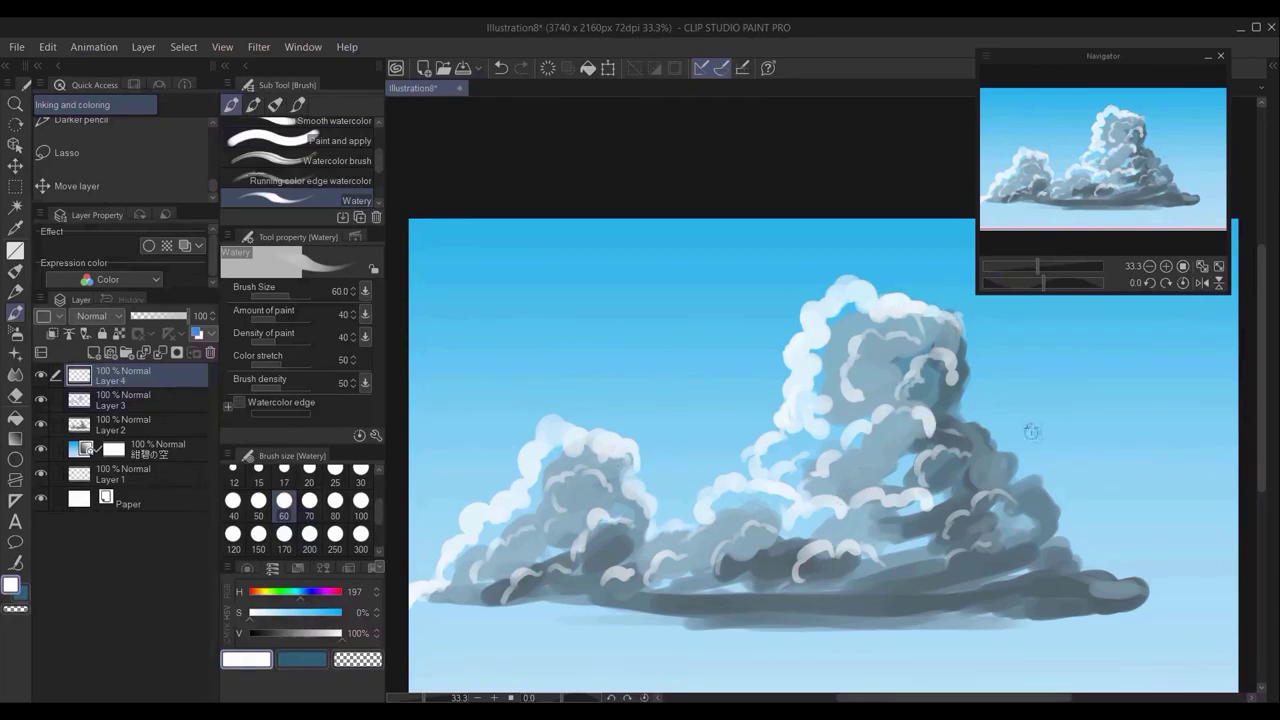
mouse_move(913, 558)
mouse_down()
mouse_move(975, 510)
mouse_move(1040, 535)
mouse_up()
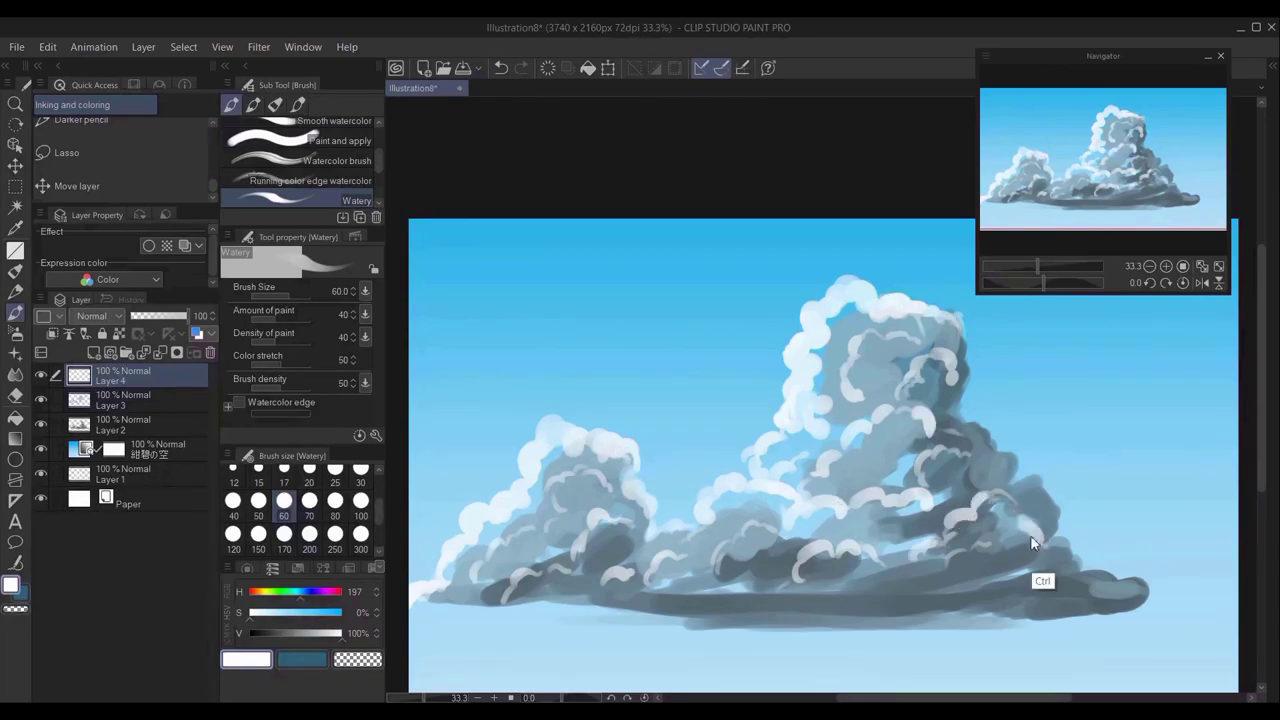
Merge the three cloud layers into one and select the Cloud blend brush
click(163, 352)
click(15, 374)
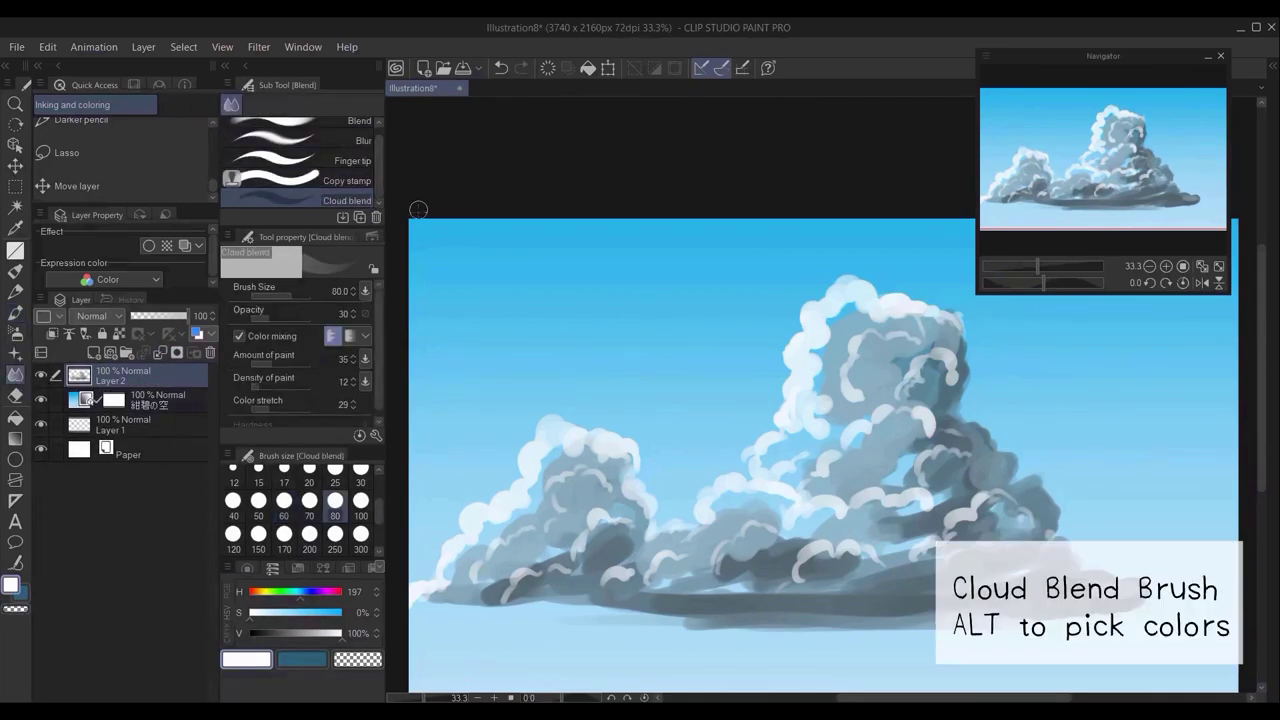
scroll(345, 332, down, 1)
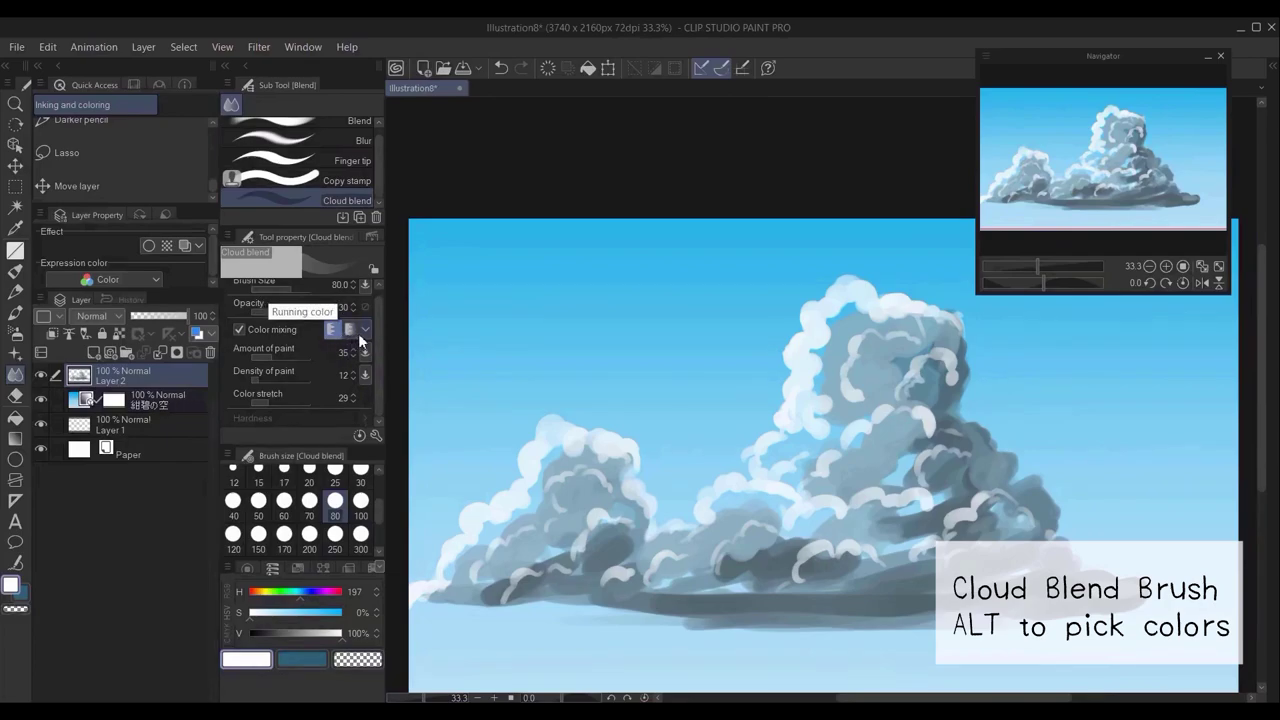
Blend the highlights into the grey areas of the tall and small clouds at brush size 150, using colours sampled from the clouds
alt+click(853, 338)
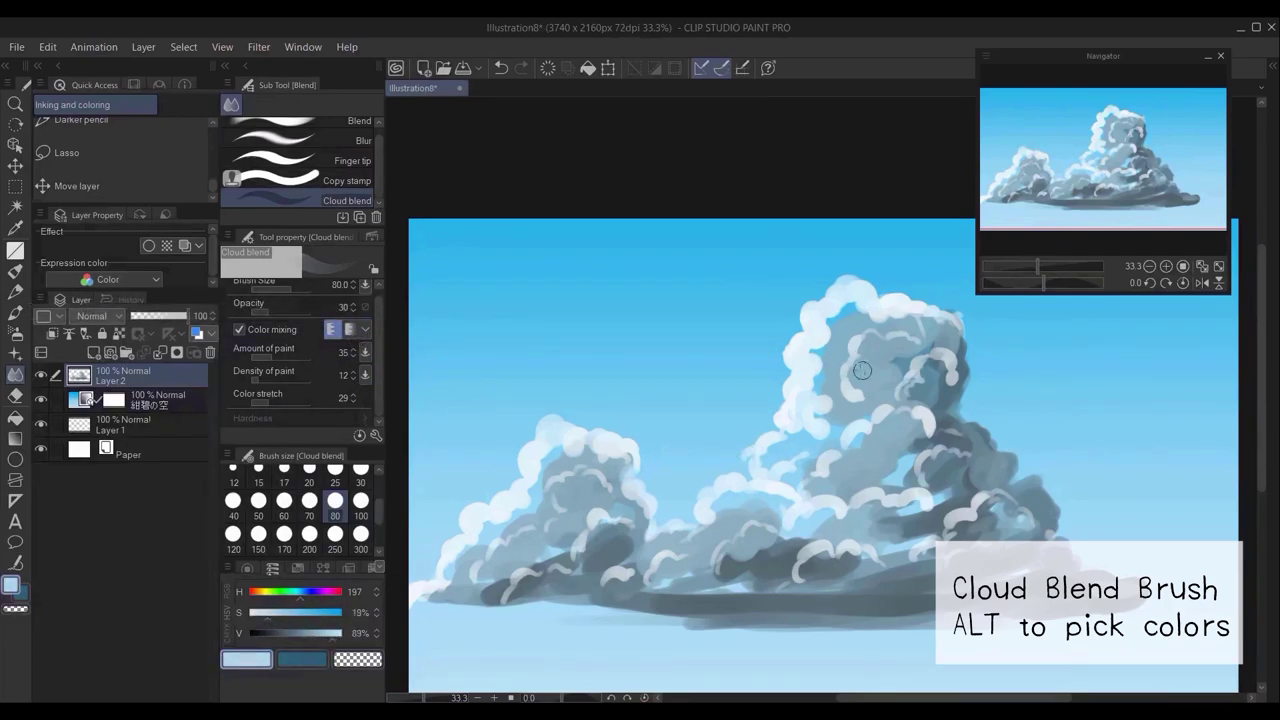
click(285, 540)
click(259, 537)
mouse_move(836, 334)
mouse_down()
mouse_move(851, 312)
mouse_move(818, 351)
mouse_move(897, 356)
mouse_move(834, 334)
mouse_move(842, 358)
mouse_up()
alt+click(817, 340)
mouse_move(878, 442)
mouse_down()
mouse_move(848, 464)
mouse_move(866, 452)
mouse_up()
mouse_move(600, 450)
mouse_down()
mouse_move(500, 523)
mouse_move(560, 500)
mouse_move(525, 585)
mouse_move(620, 495)
mouse_move(700, 540)
mouse_move(848, 460)
mouse_move(935, 460)
mouse_move(975, 520)
mouse_move(1015, 535)
mouse_move(945, 440)
mouse_up()
mouse_move(863, 307)
mouse_down()
mouse_move(828, 413)
mouse_move(951, 383)
mouse_up()
mouse_move(773, 456)
mouse_down()
mouse_move(795, 450)
mouse_move(787, 476)
mouse_up()
Reduce the Cloud blend brush to size 80 and soften the puffs of both clouds with a sampled near-white colour
click(335, 503)
alt+click(787, 476)
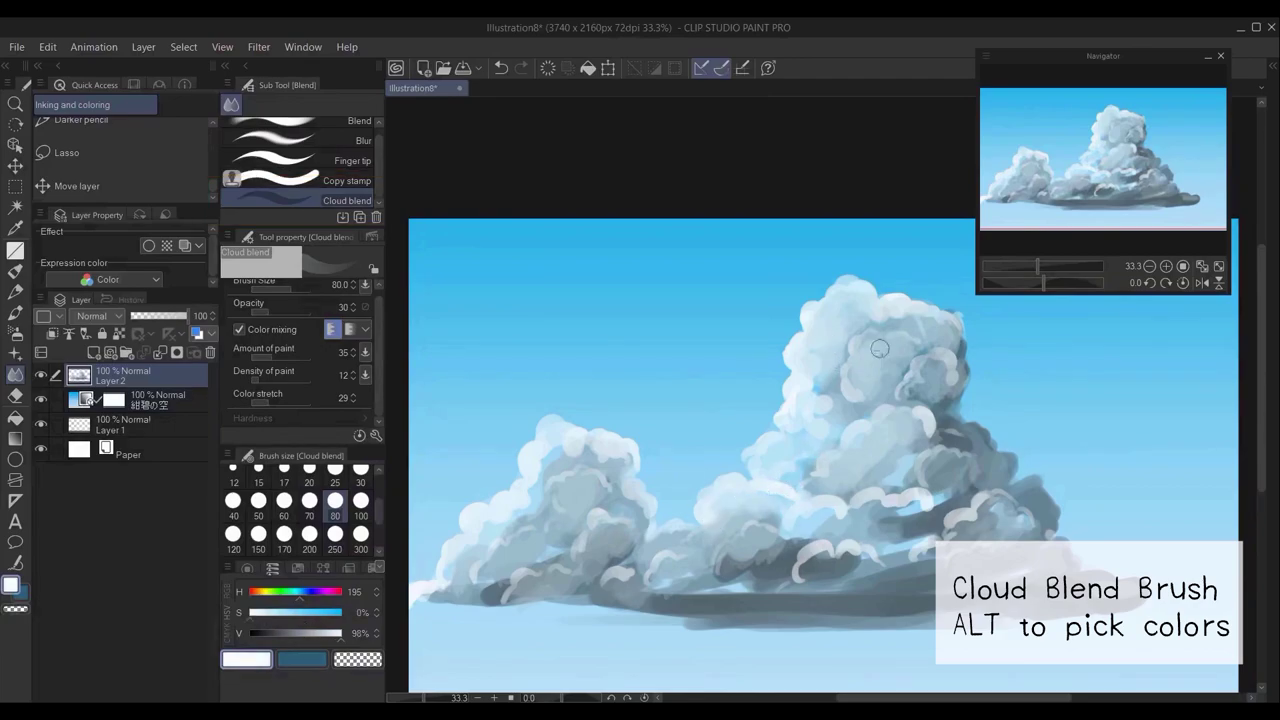
mouse_move(879, 348)
mouse_down()
mouse_move(837, 474)
mouse_move(935, 373)
mouse_move(955, 328)
mouse_move(797, 374)
mouse_move(538, 481)
mouse_up()
mouse_move(921, 435)
mouse_down()
mouse_move(935, 400)
mouse_move(810, 448)
mouse_move(950, 480)
mouse_move(880, 510)
mouse_move(672, 532)
mouse_move(830, 570)
mouse_move(1027, 530)
mouse_move(1010, 470)
mouse_move(983, 440)
mouse_move(910, 520)
mouse_up()
mouse_move(489, 519)
mouse_down()
mouse_move(458, 570)
mouse_move(600, 540)
mouse_move(667, 579)
mouse_move(646, 541)
mouse_up()
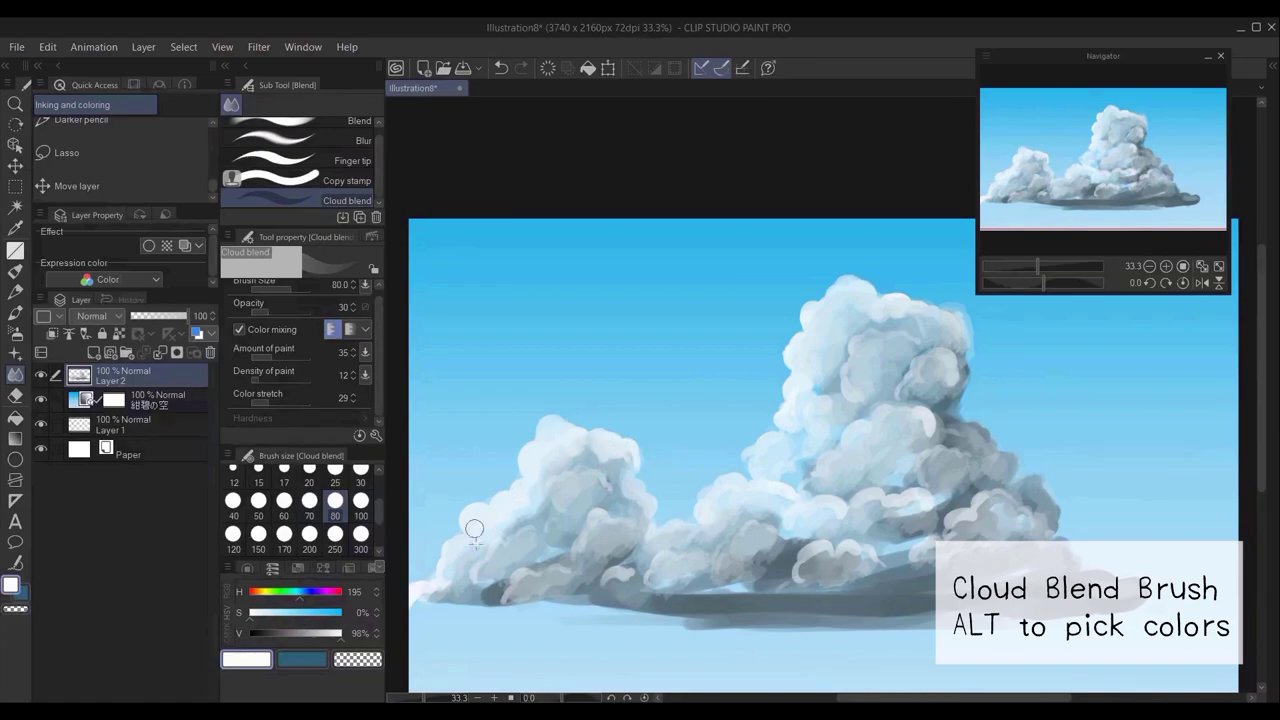
mouse_move(956, 380)
mouse_down()
mouse_move(915, 385)
mouse_move(958, 321)
mouse_up()
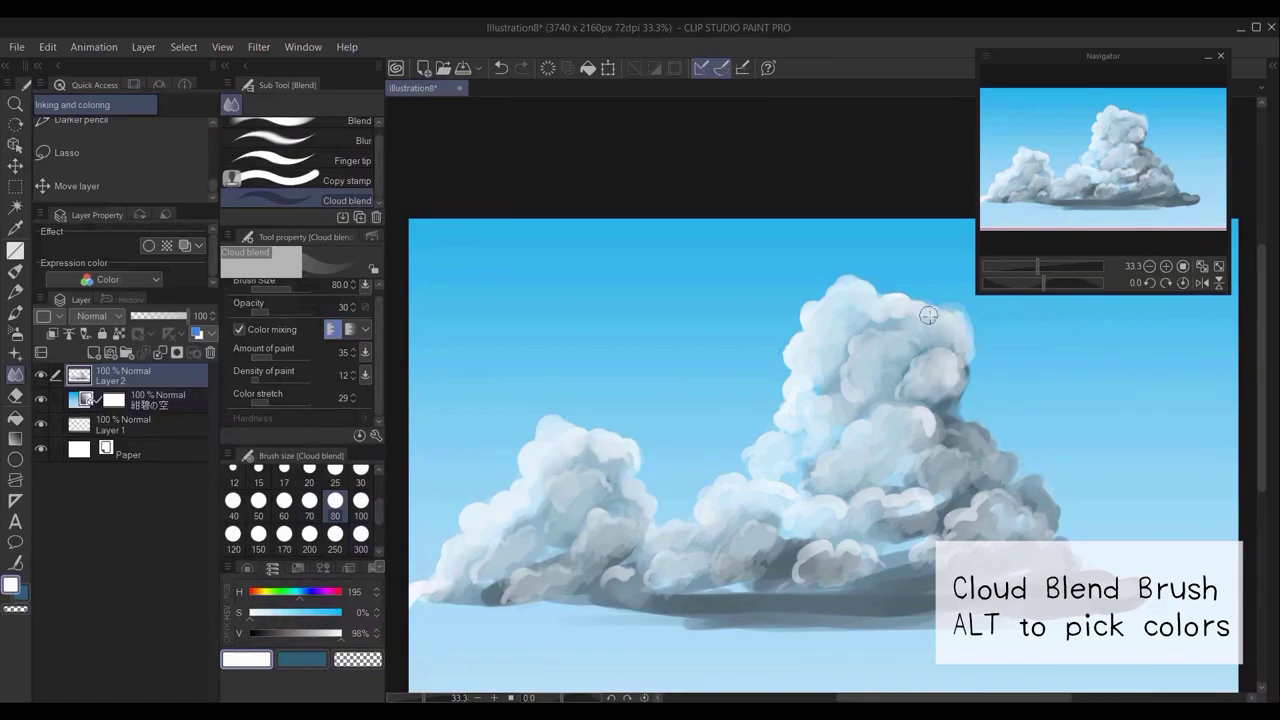
Switch the brush's colour mixing to Running color and smooth the tall cloud's left side and the small left cloud with sampled tones
click(350, 330)
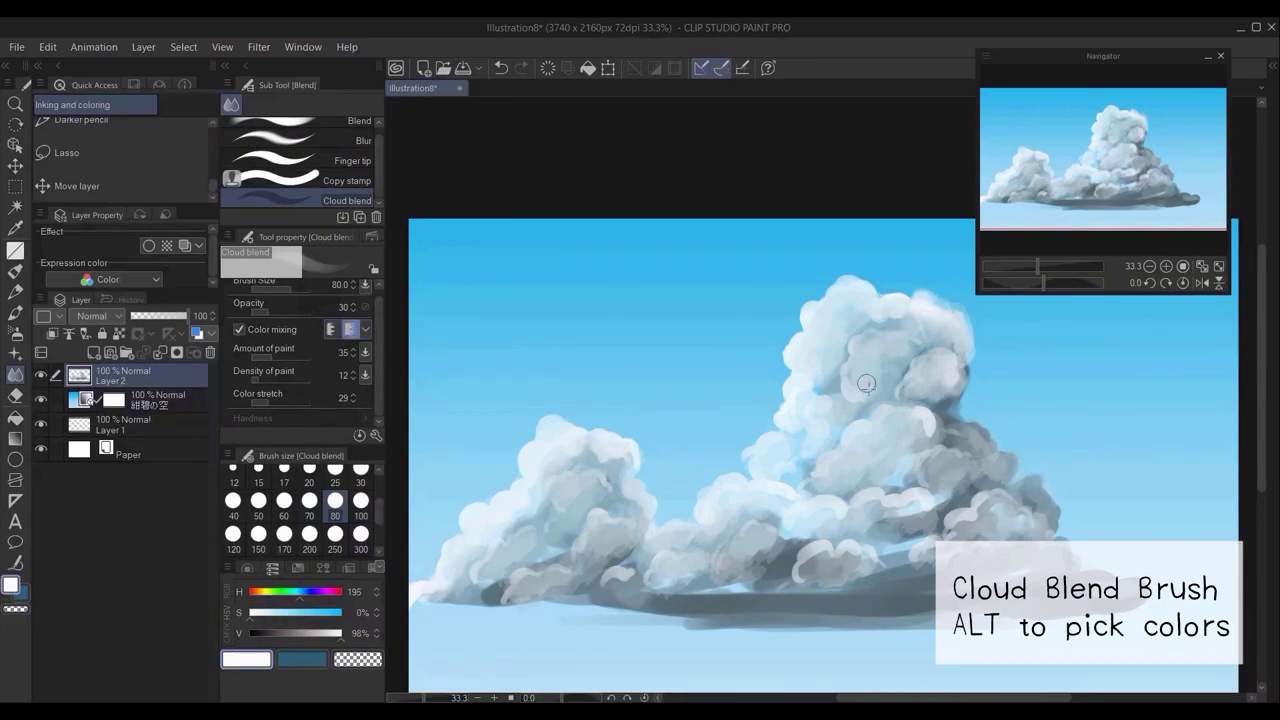
mouse_move(866, 388)
mouse_down()
mouse_move(838, 335)
mouse_move(941, 429)
mouse_move(932, 380)
mouse_move(905, 427)
mouse_move(787, 432)
mouse_up()
alt+click(666, 495)
alt+click(622, 470)
mouse_move(565, 500)
mouse_down()
mouse_move(590, 480)
mouse_move(527, 537)
mouse_move(563, 518)
mouse_move(604, 543)
mouse_up()
alt+click(551, 546)
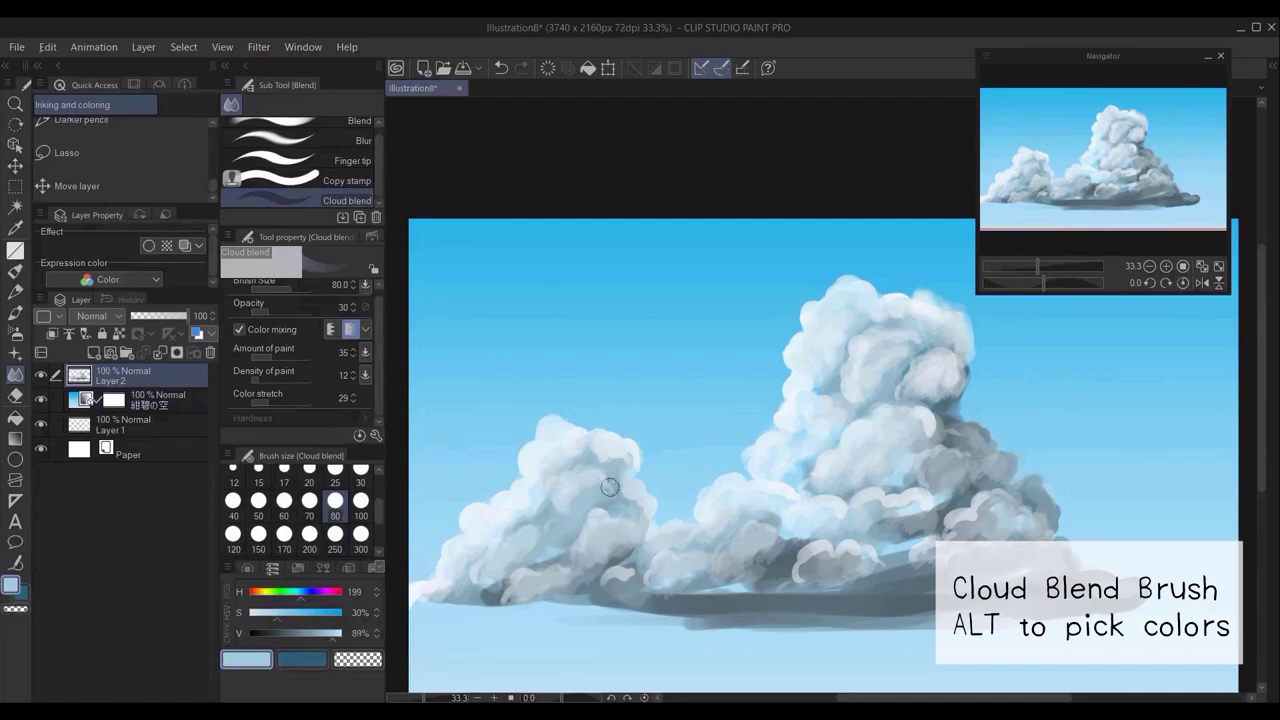
drag(522, 508, 492, 540)
Blend the tall cloud's right shadow side and the puffs at its base with colours sampled from the cloud
alt+click(824, 510)
drag(812, 570, 936, 518)
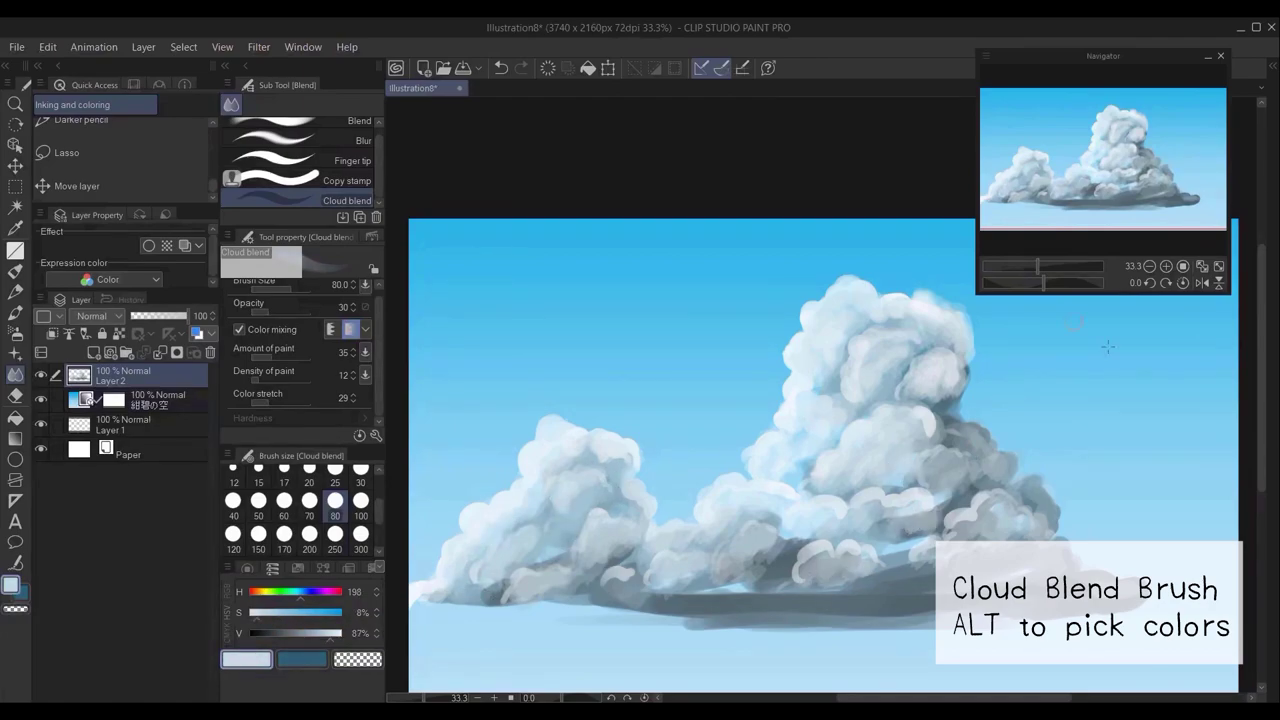
mouse_move(963, 365)
mouse_down()
mouse_move(949, 410)
mouse_move(974, 443)
mouse_move(971, 473)
mouse_move(957, 461)
mouse_move(989, 503)
mouse_move(1048, 529)
mouse_move(1025, 562)
mouse_move(1046, 553)
mouse_move(893, 573)
mouse_move(930, 573)
mouse_move(882, 592)
mouse_move(924, 584)
mouse_move(894, 598)
mouse_up()
alt+click(905, 550)
drag(912, 535, 890, 548)
Blend the tall cloud's lower puffs and the small left cloud with the Cloud blend brush, using light blue-grey tones sampled from them
alt+click(782, 457)
alt+click(913, 476)
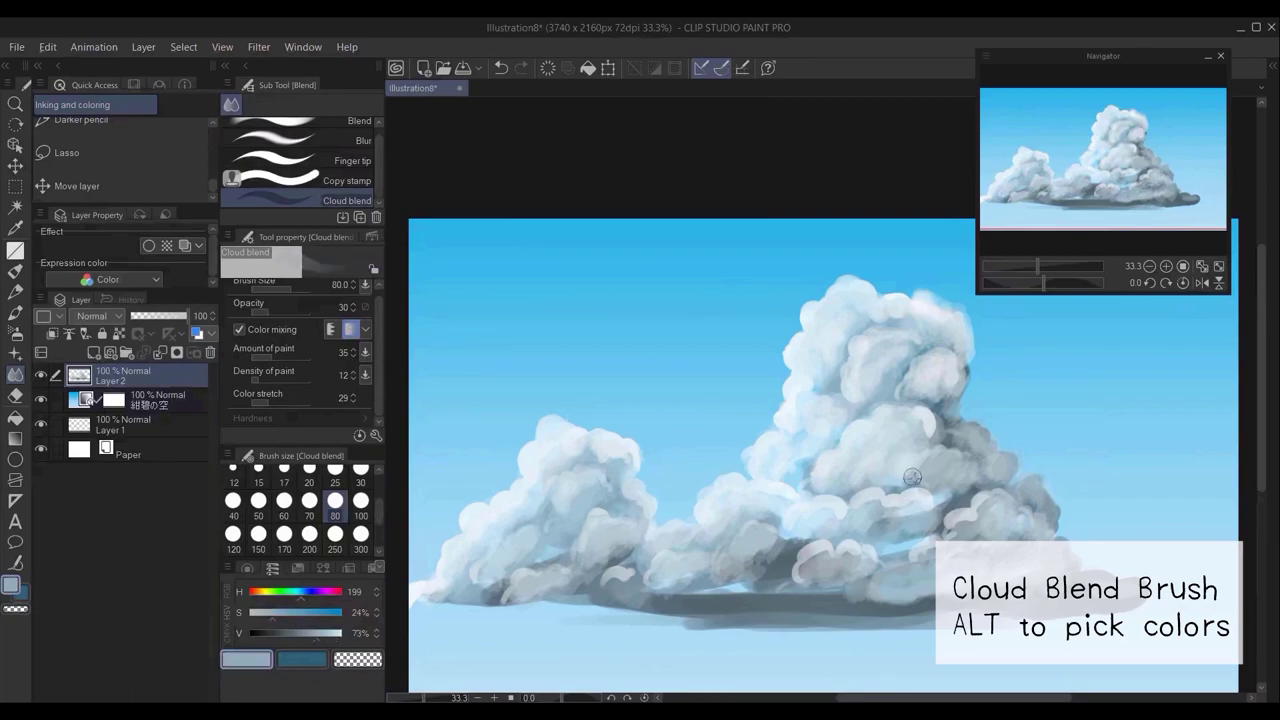
alt+click(797, 472)
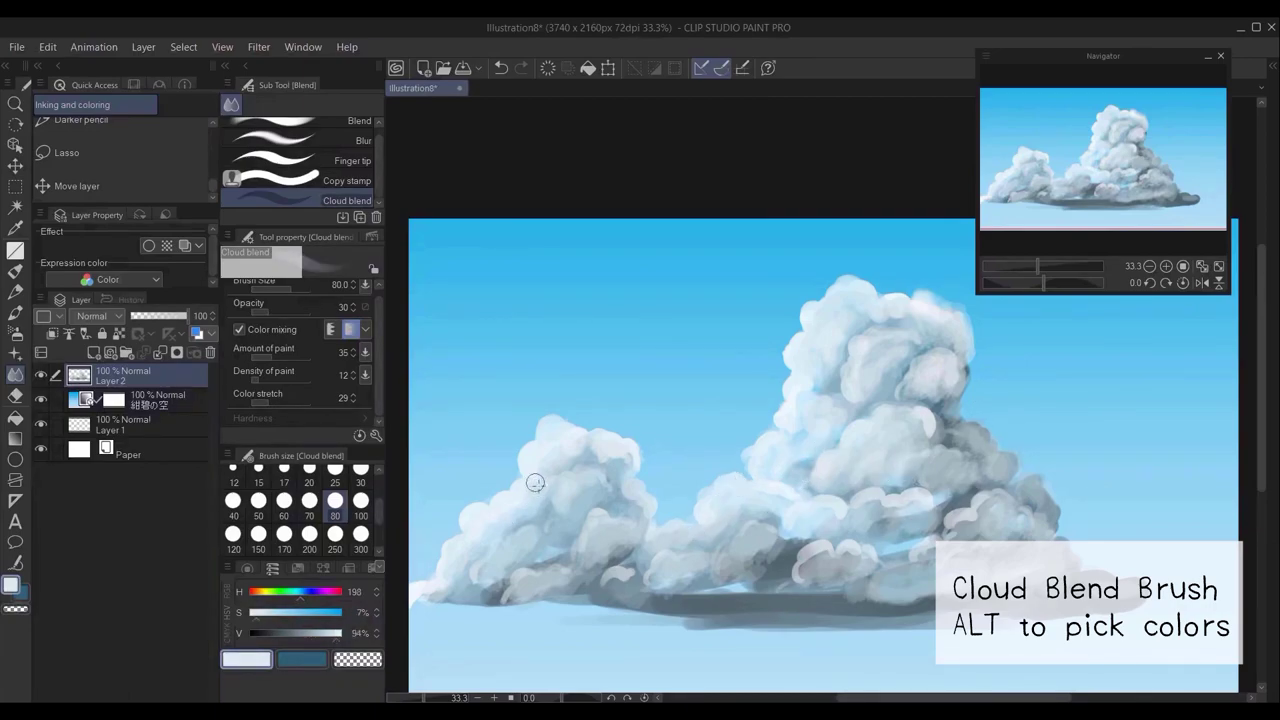
alt+click(478, 529)
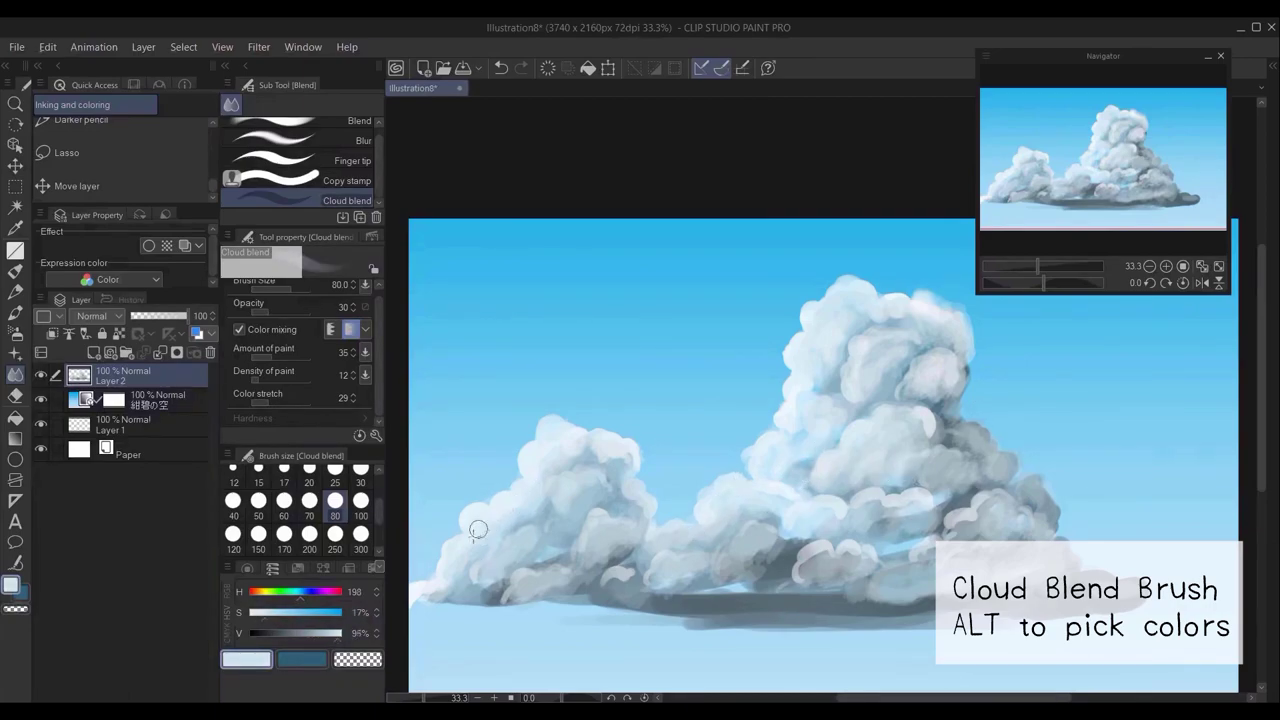
alt+click(563, 496)
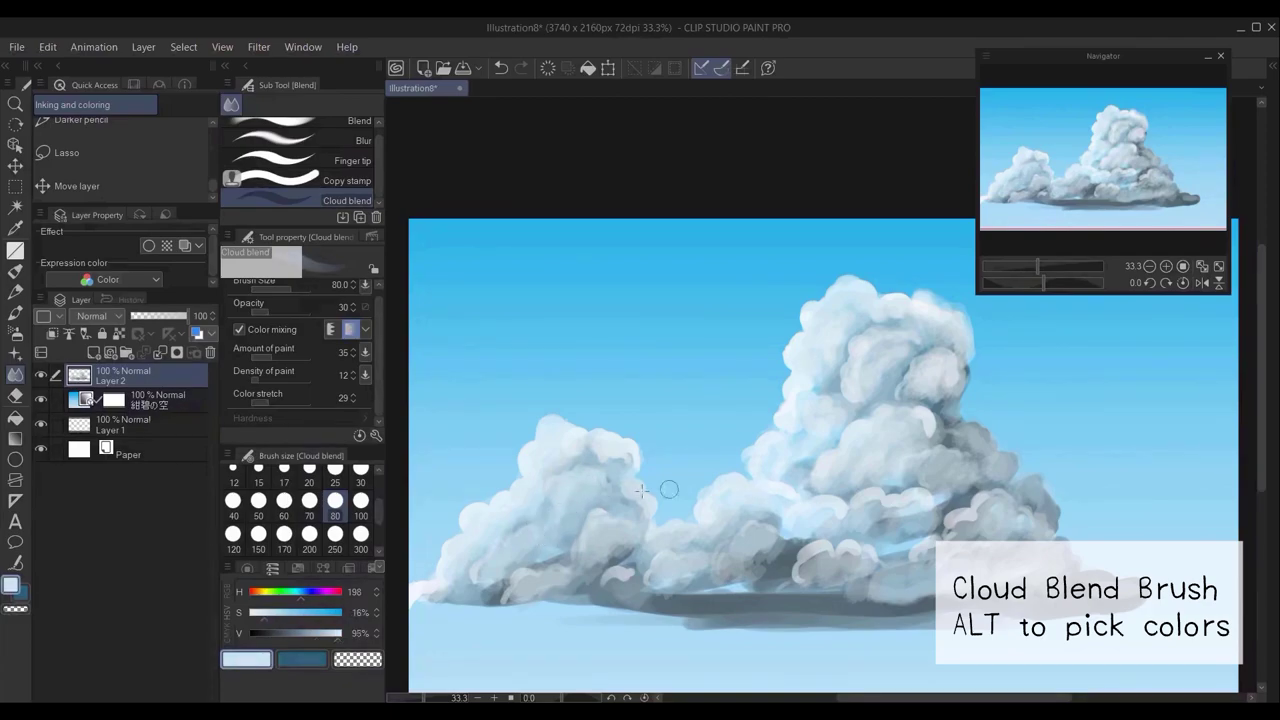
alt+click(462, 582)
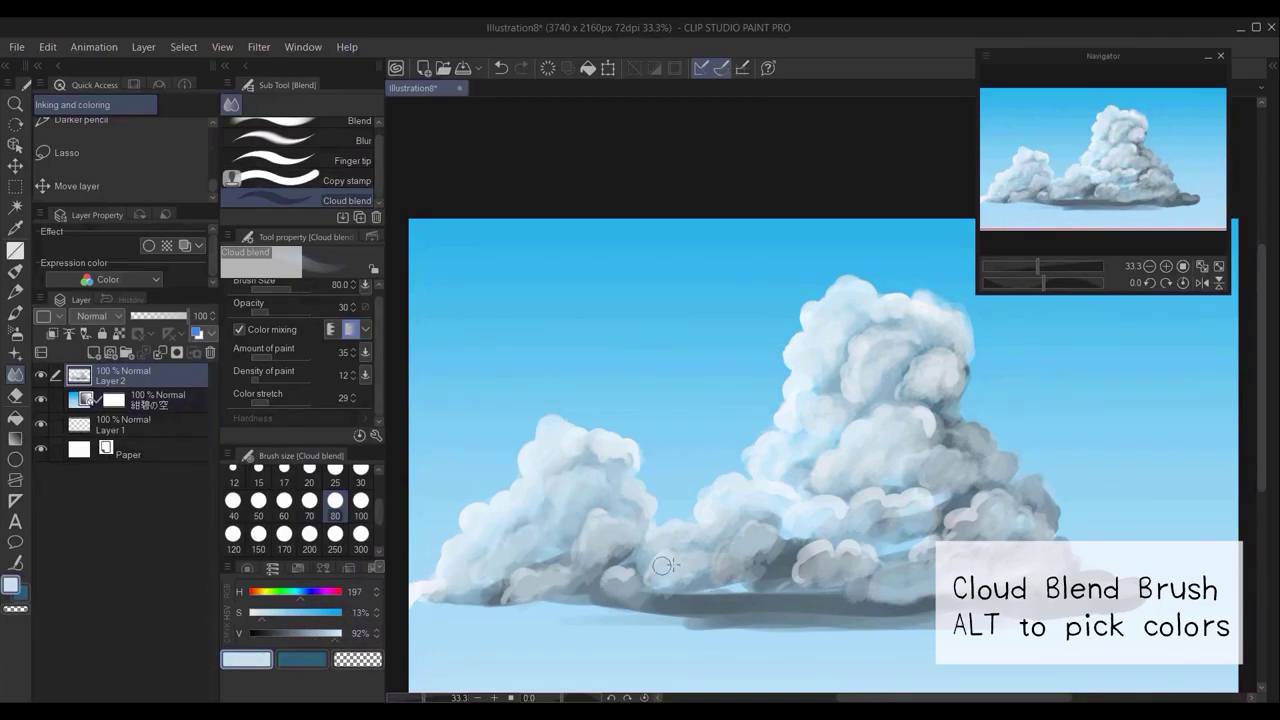
Switch the brush's colour mixing back to Blend and smooth the tall cloud's shadow side and the base puffs with sampled tones
alt+click(945, 429)
alt+click(942, 427)
alt+click(950, 420)
click(331, 329)
drag(856, 444, 829, 456)
drag(722, 560, 724, 570)
drag(622, 577, 615, 586)
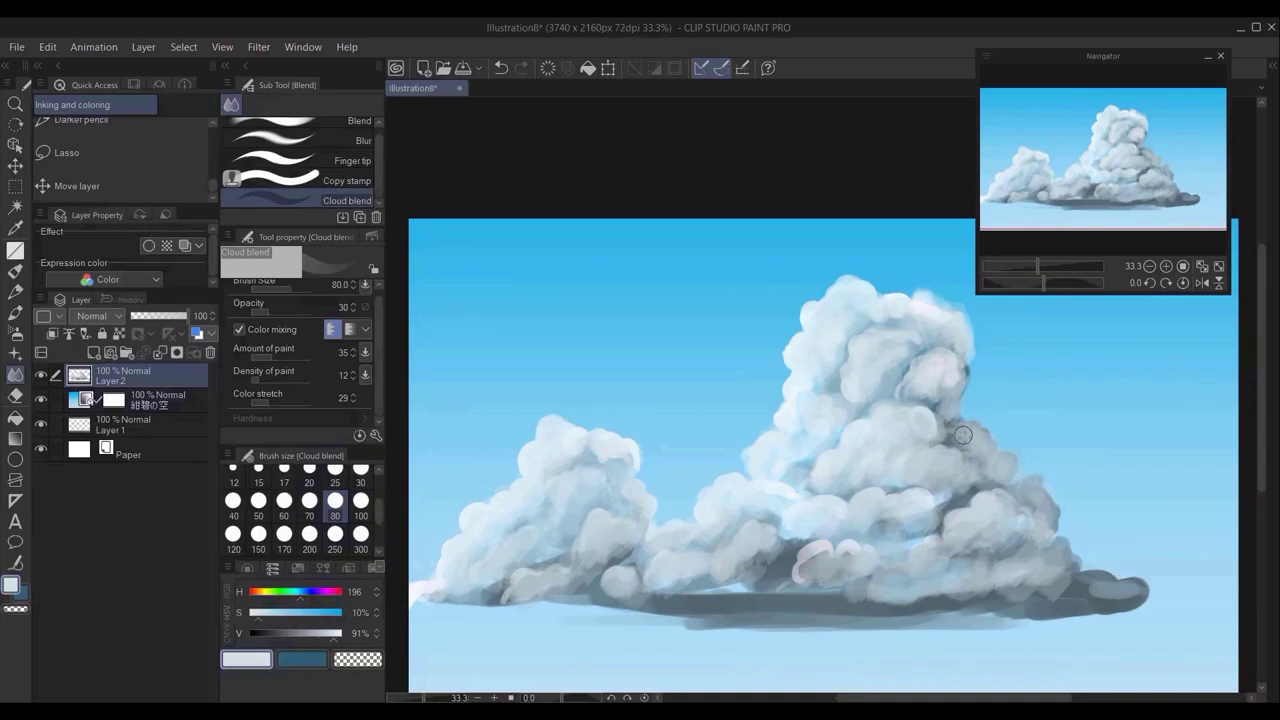
Reshape the tall cloud's upper-right outline using the Watery brush at size 80, with transparency and colours sampled around the edge
key(b)
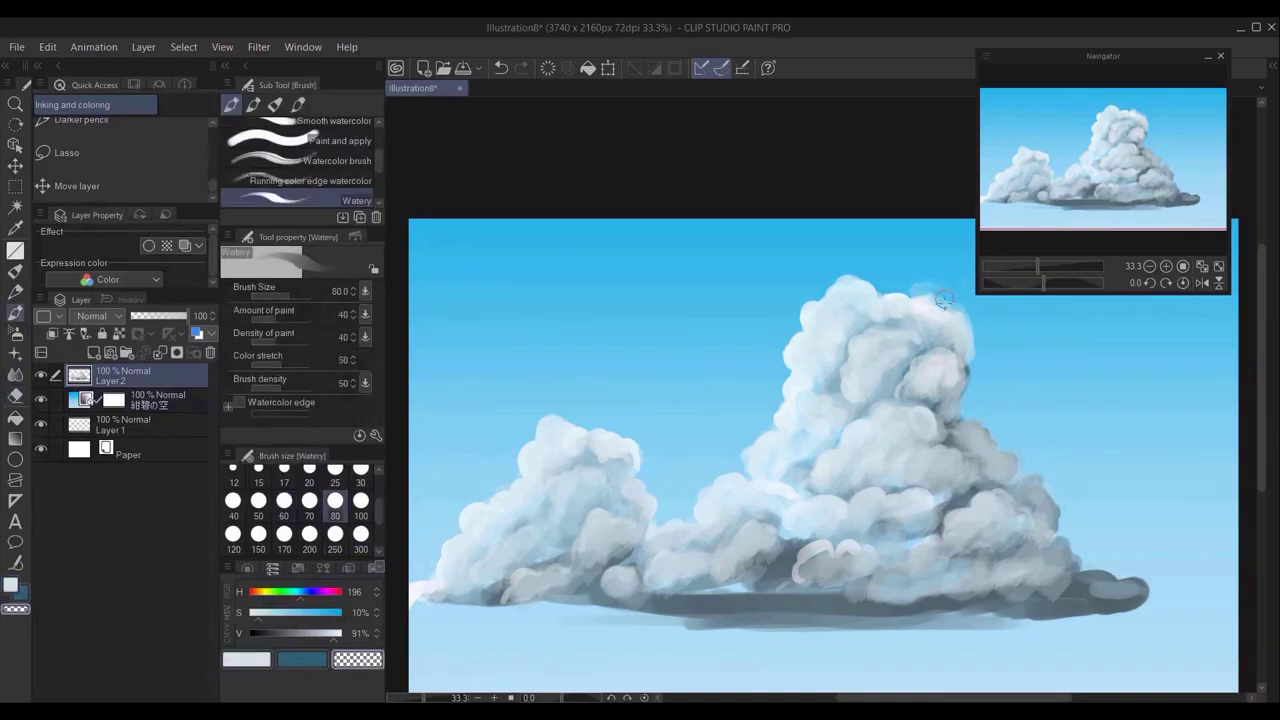
alt+click(922, 276)
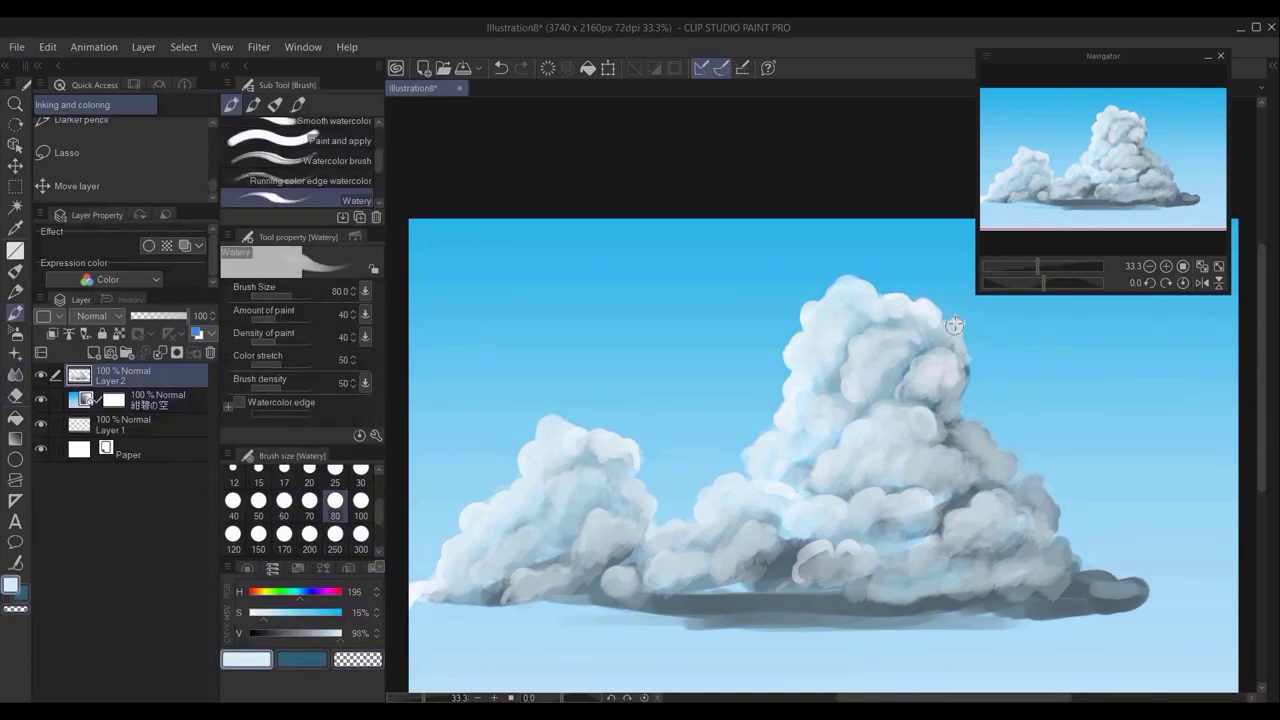
alt+click(960, 306)
alt+click(946, 303)
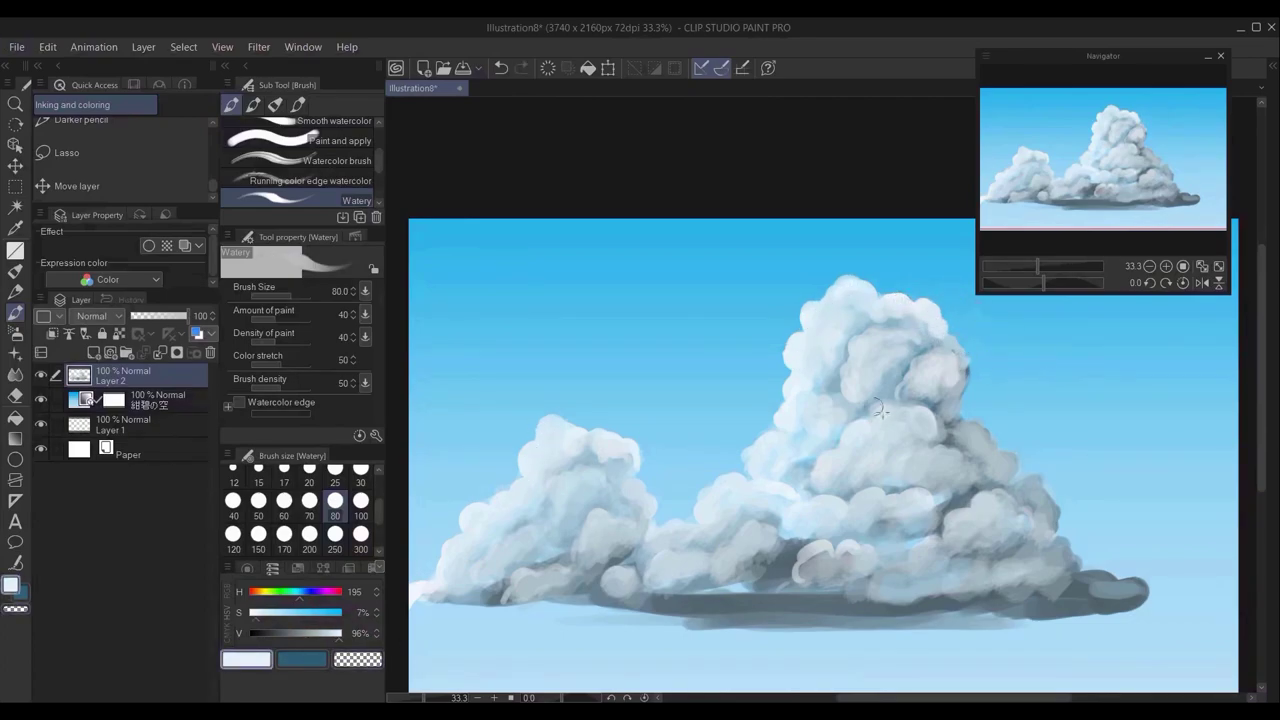
Redefine the small cloud's peak and upper-left outline with the Watery brush, using sampled sky and cloud colours
alt+click(537, 412)
mouse_move(541, 417)
mouse_down()
mouse_move(523, 446)
mouse_move(526, 478)
mouse_up()
alt+click(537, 453)
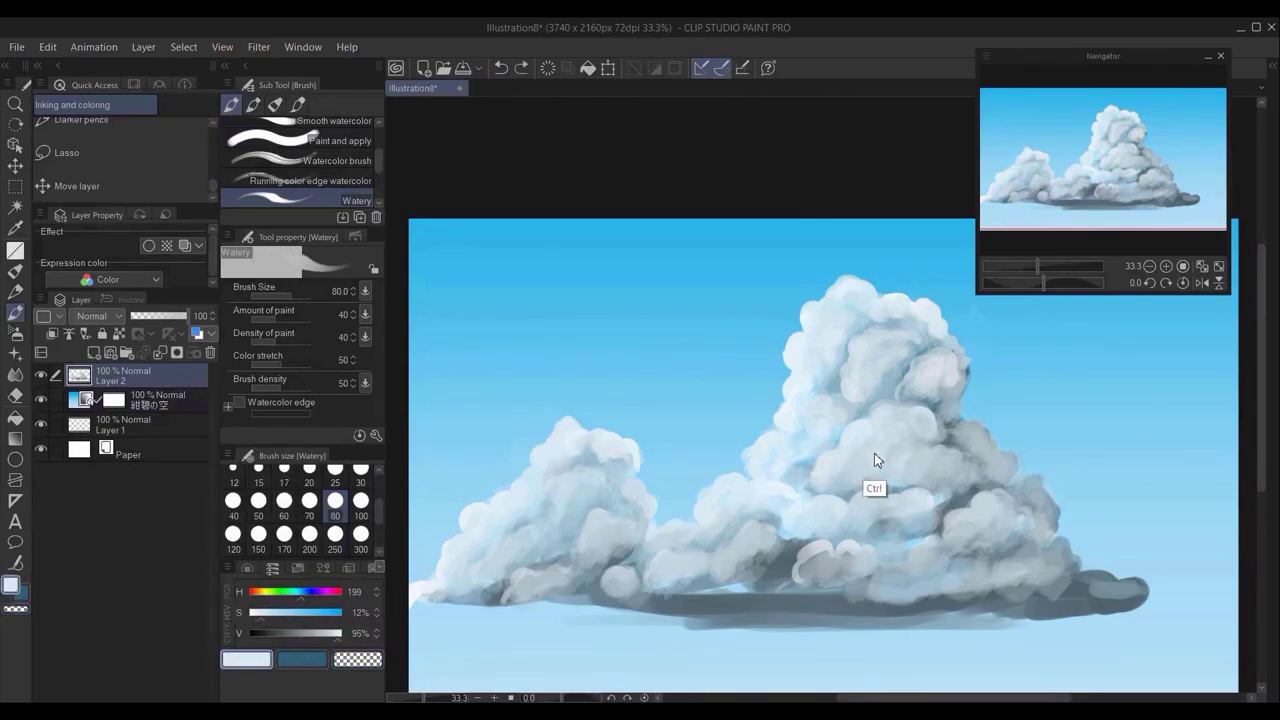
Reduce the Watery brush to size 25 and refine fine details on the clouds with sampled shadow grey and light blue
key([)
key([)
key([)
key([)
key([)
key([)
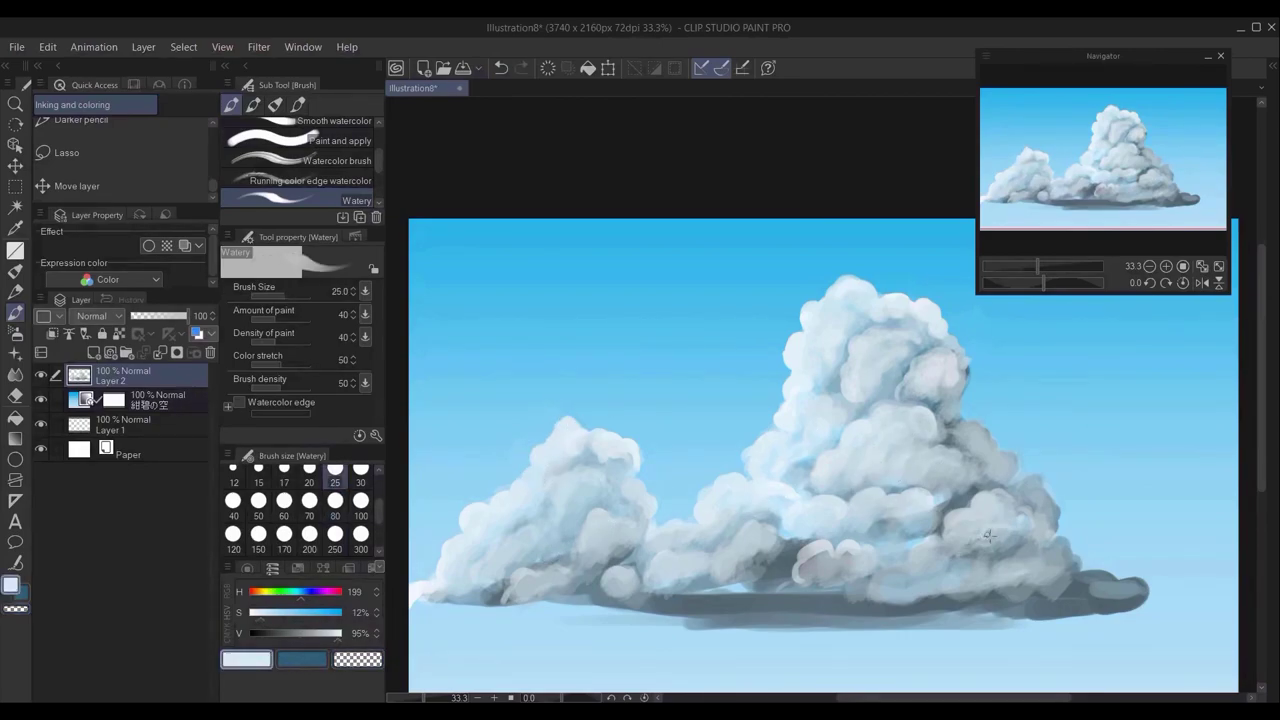
alt+click(960, 413)
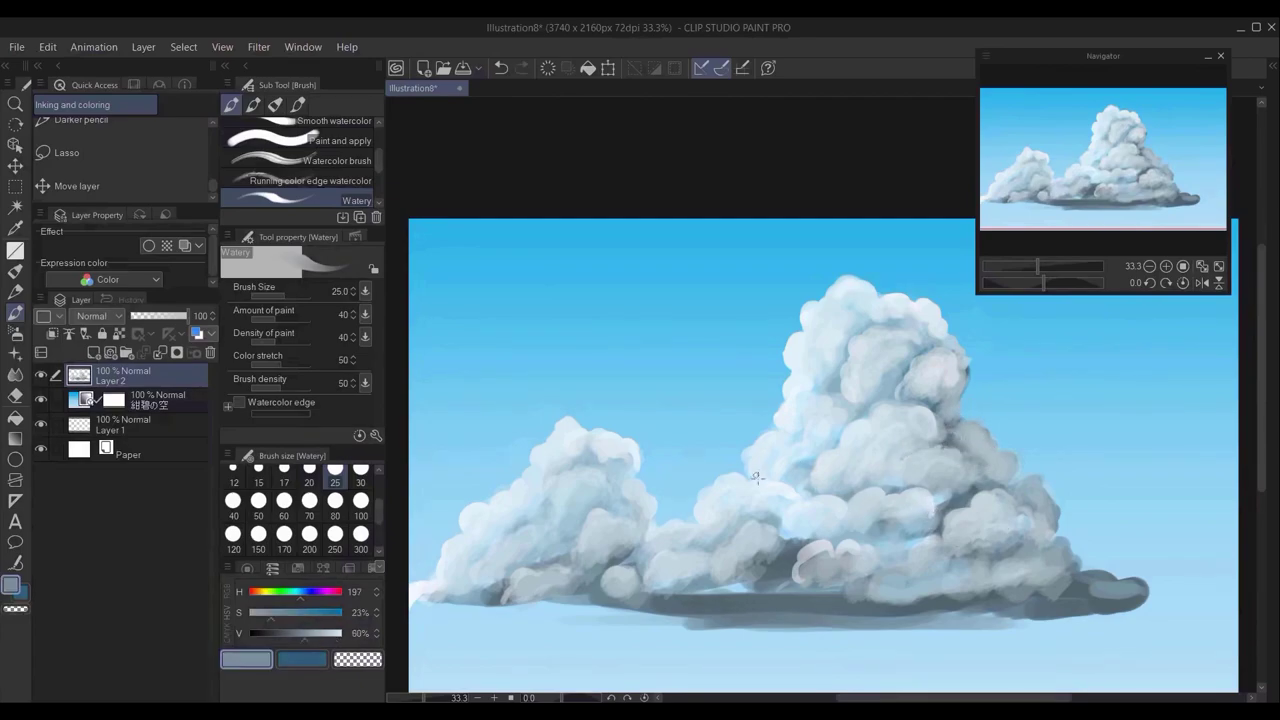
alt+click(704, 520)
Return to the Cloud blend brush, raise its size to 200 and soften the clouds with sampled blue
click(15, 373)
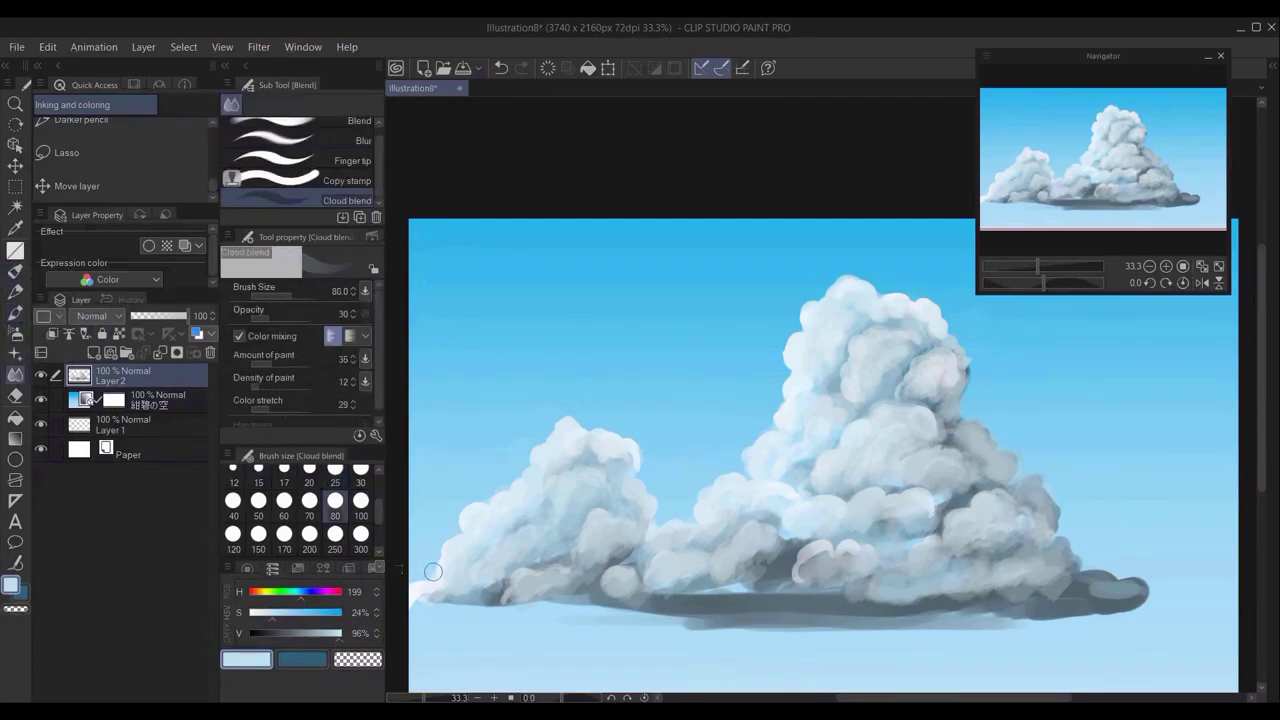
alt+click(800, 530)
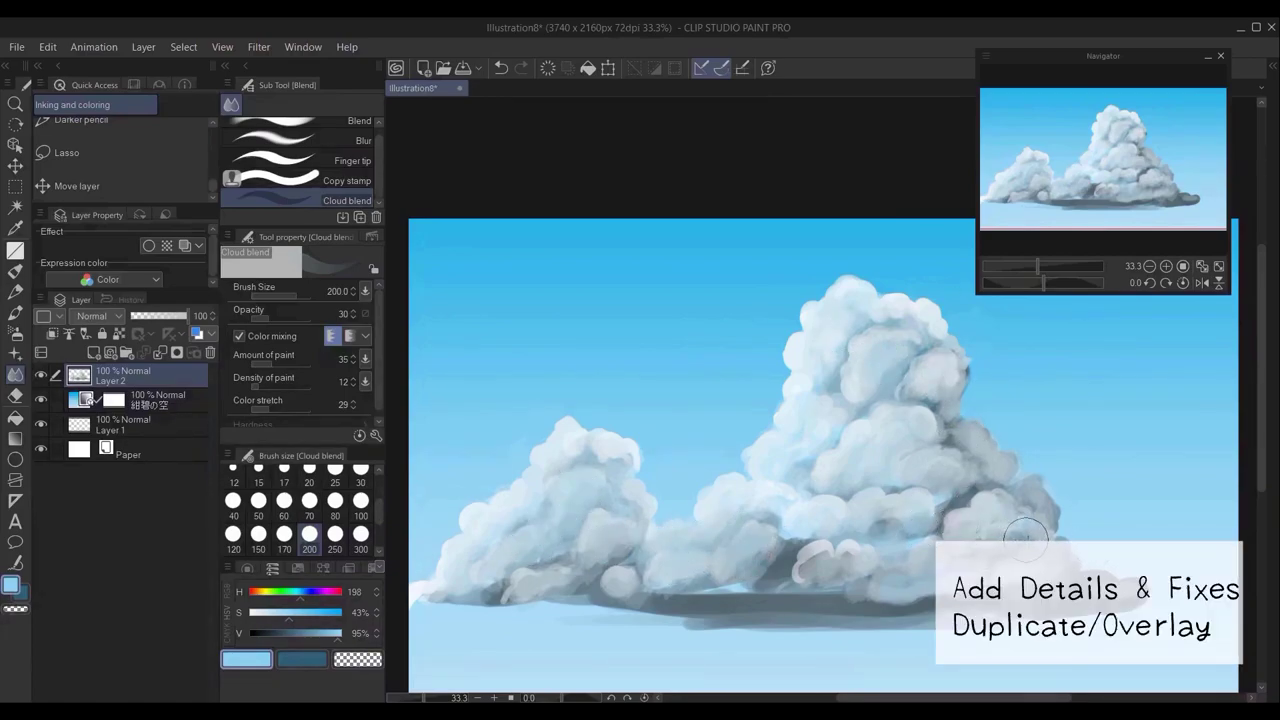
Duplicate the cloud layer, set the copy's blending mode to Overlay and lower its opacity to 30%
key(ctrl+c)
key(ctrl+v)
click(98, 316)
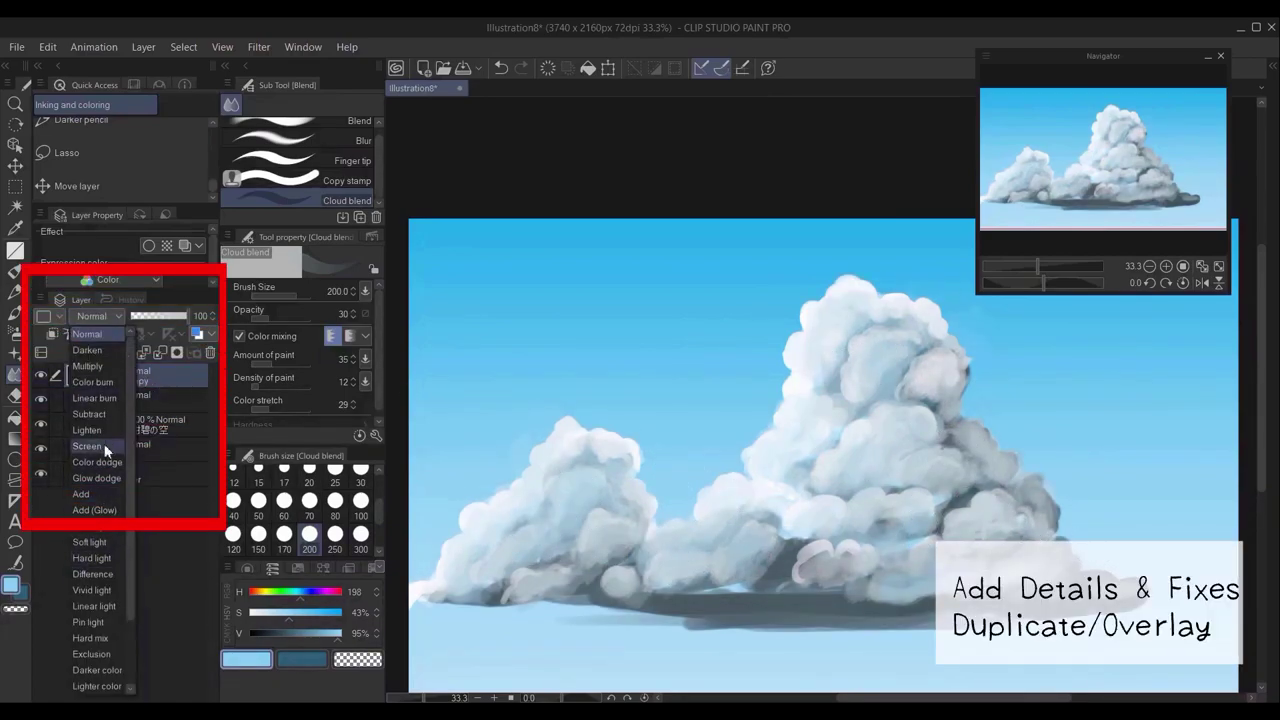
click(88, 526)
drag(185, 316, 142, 321)
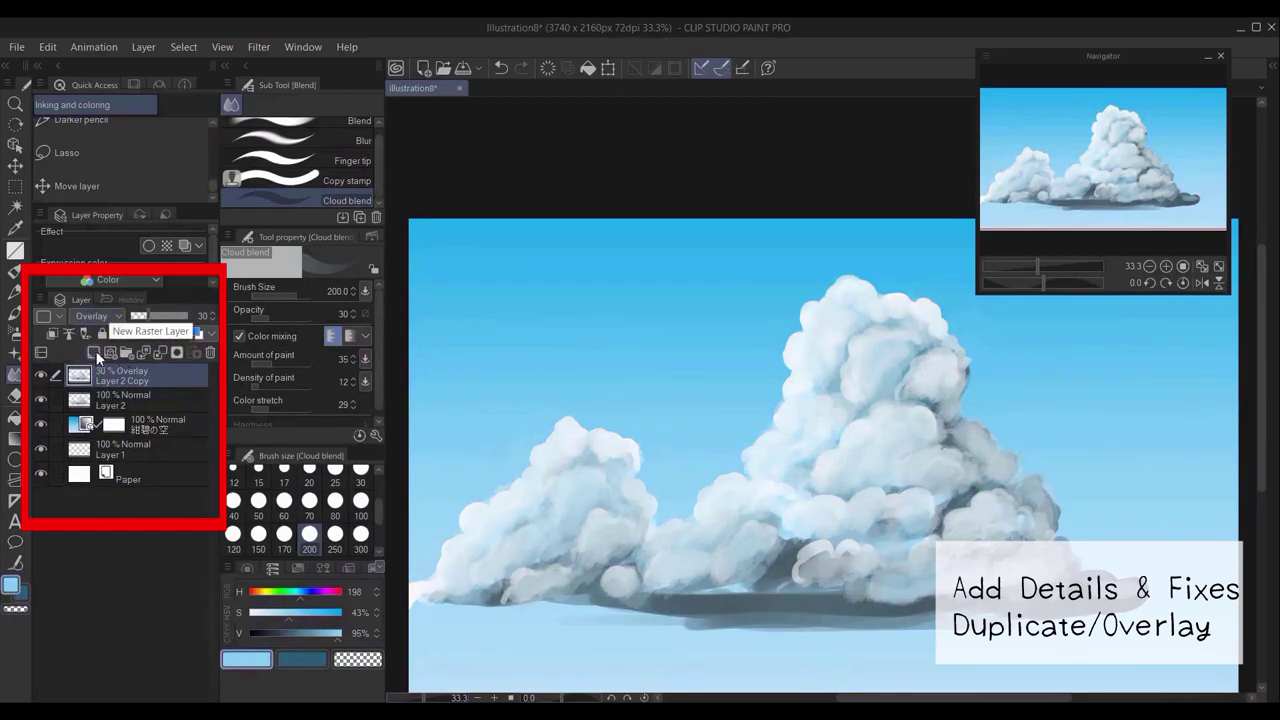
Add a new raster layer in Multiply mode and set up the Soft airbrush at size 400
click(97, 348)
click(92, 316)
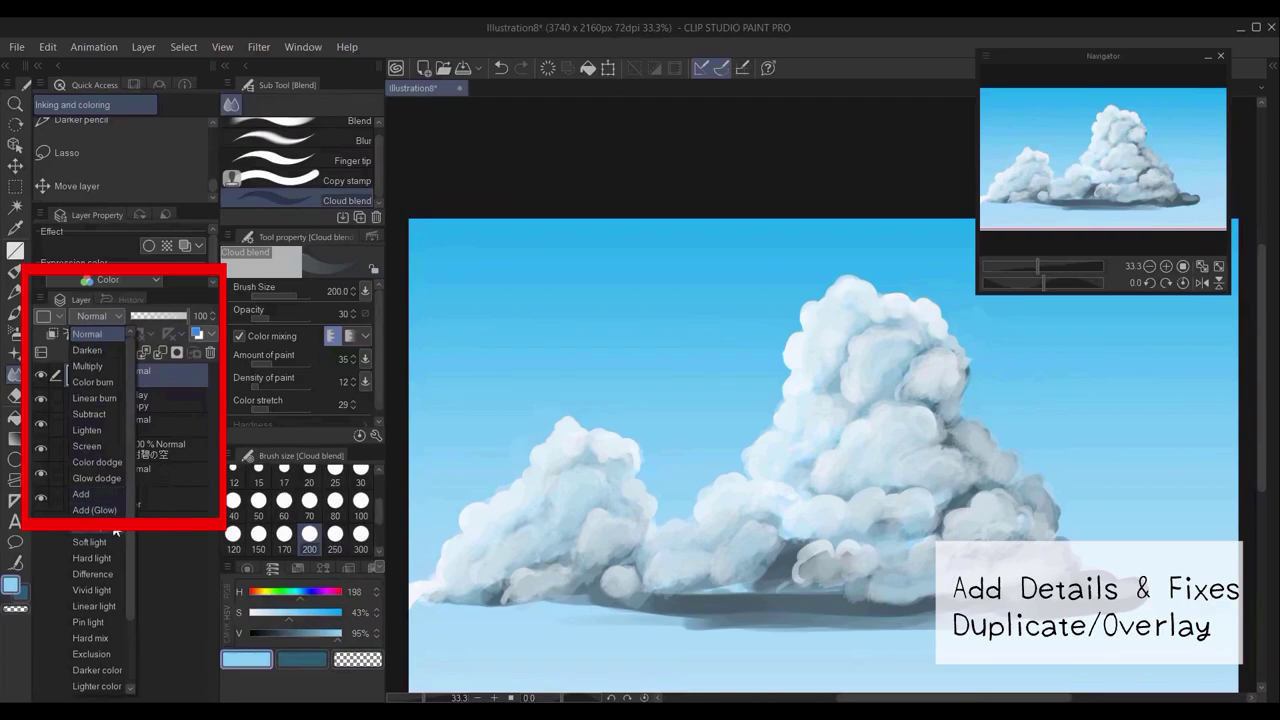
click(110, 367)
key(b)
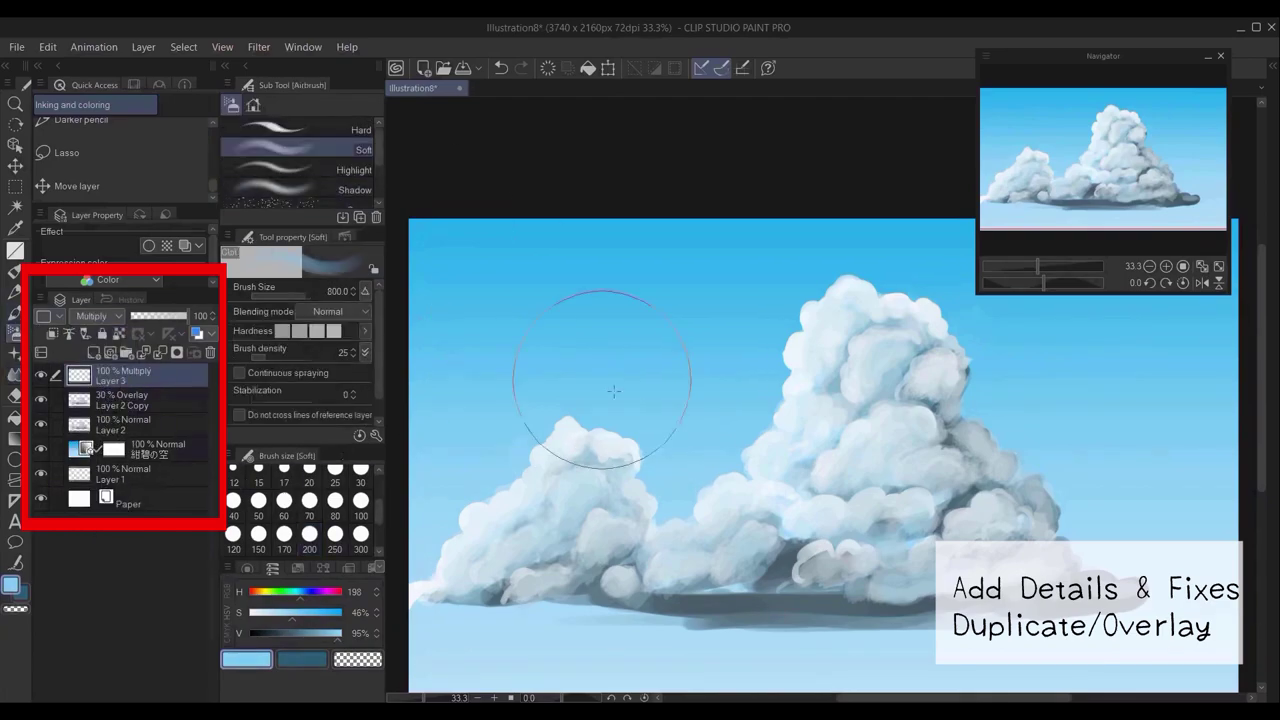
click(309, 537)
click(379, 551)
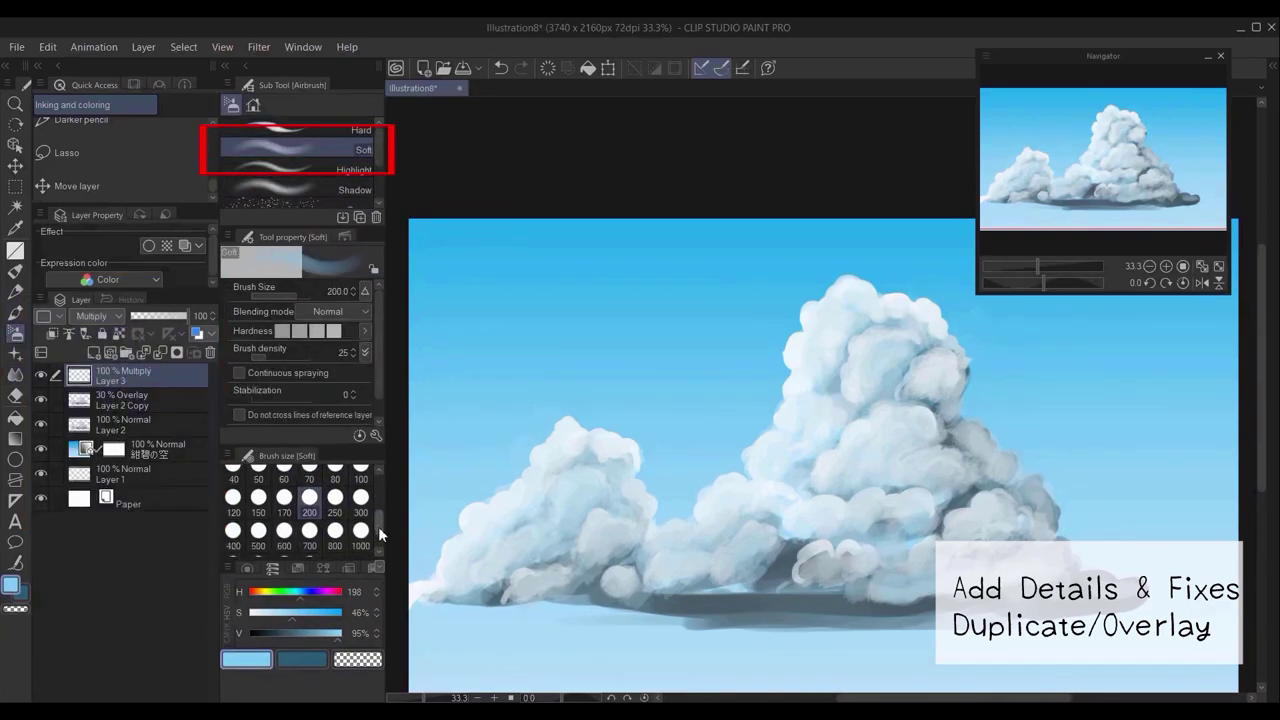
click(233, 535)
Airbrush light blue shading along the clouds' flat base and over the tall cloud's right side and middle
drag(1004, 601, 502, 601)
drag(914, 566, 882, 564)
drag(1010, 515, 980, 508)
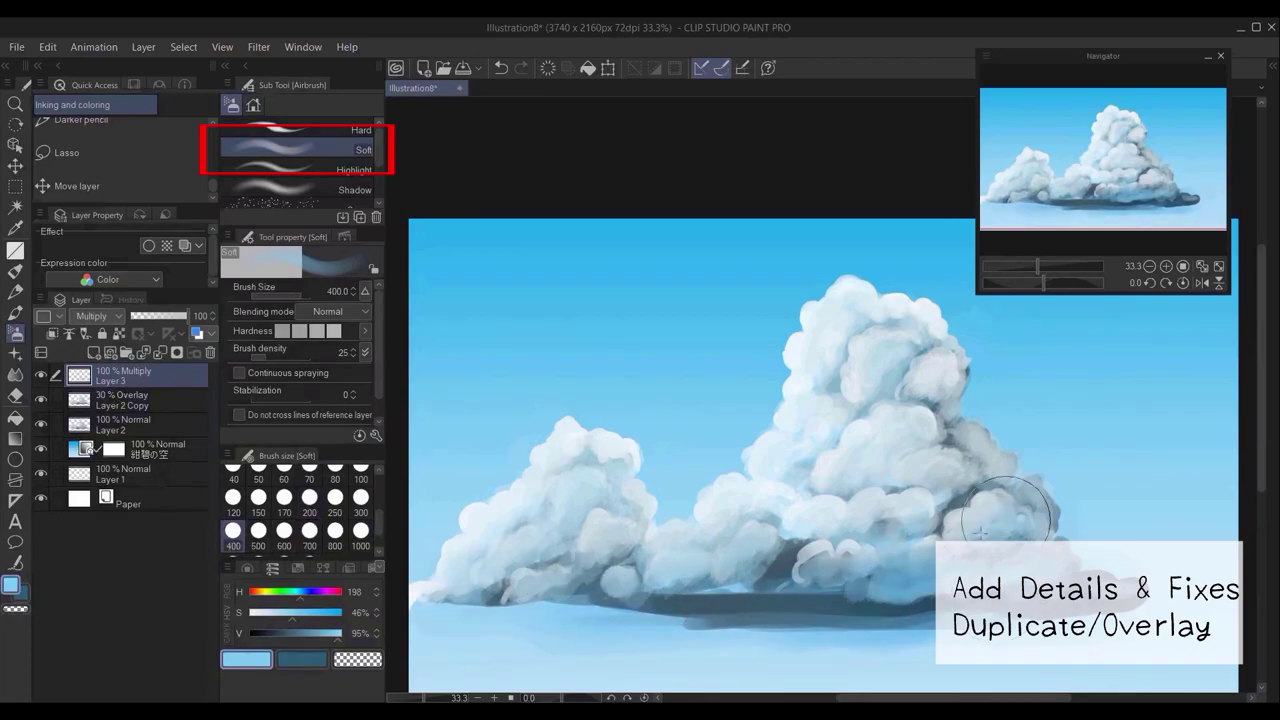
drag(884, 464, 924, 478)
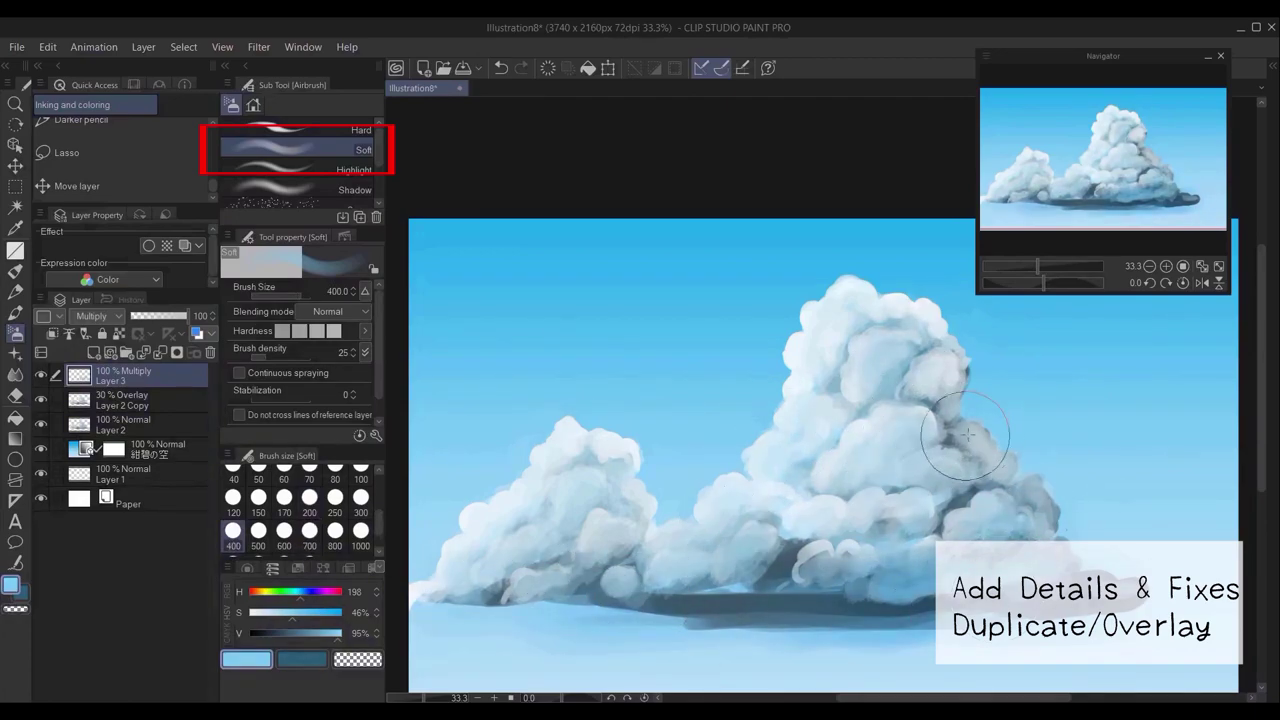
Move the Multiply layer beneath the Overlay copy, directly above Layer 2
click(187, 427)
mouse_move(185, 316)
mouse_down()
mouse_move(174, 316)
mouse_move(188, 316)
mouse_up()
drag(147, 381, 151, 418)
Darken the airbrush colour to 51% value and shade the tall cloud's right side, its base and the small cloud
drag(892, 426, 908, 430)
click(297, 634)
drag(926, 360, 930, 404)
mouse_move(950, 466)
mouse_down()
mouse_move(973, 490)
mouse_move(900, 500)
mouse_move(880, 340)
mouse_move(814, 386)
mouse_move(900, 575)
mouse_up()
drag(700, 530, 571, 529)
Lower the Multiply layer's opacity to 34% and merge it into Layer 2
drag(190, 317, 152, 317)
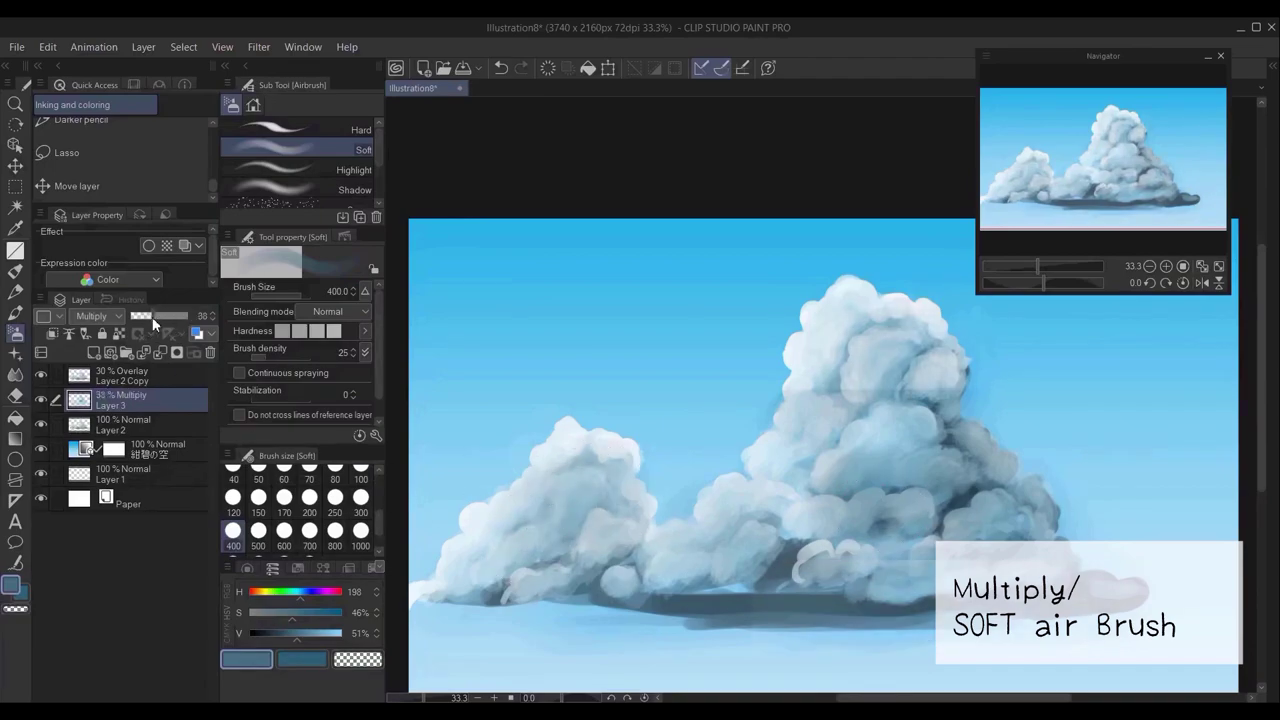
click(137, 379)
click(178, 400)
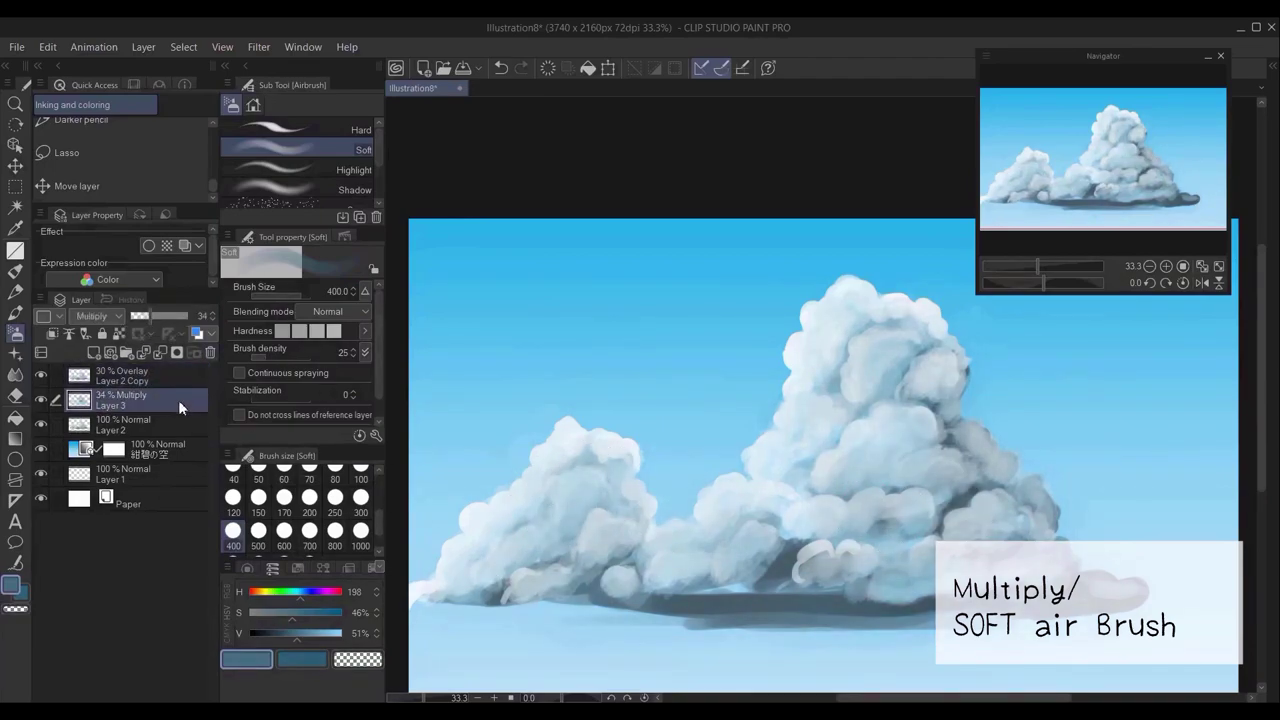
key(ctrl+e)
Duplicate Layer 2 as an Overlay copy at 42% opacity and delete the older 30% Overlay copy
key(ctrl+c)
key(ctrl+v)
click(97, 316)
click(105, 525)
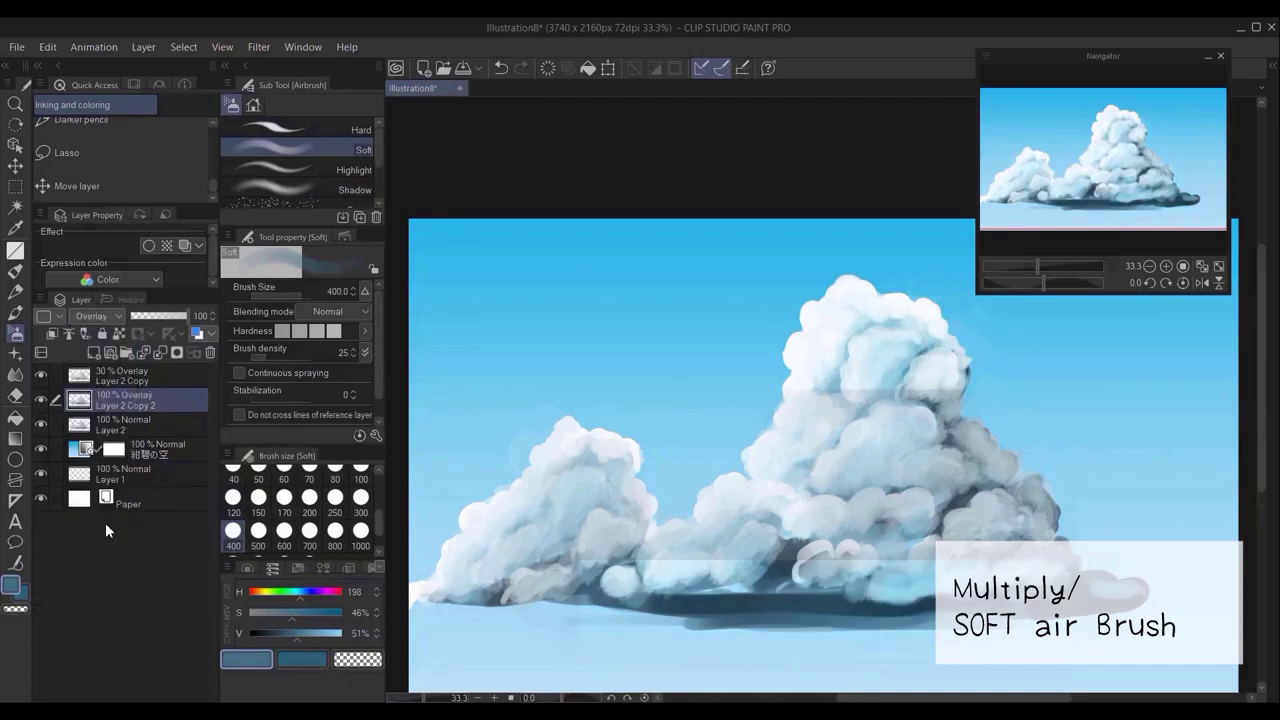
drag(175, 320, 146, 318)
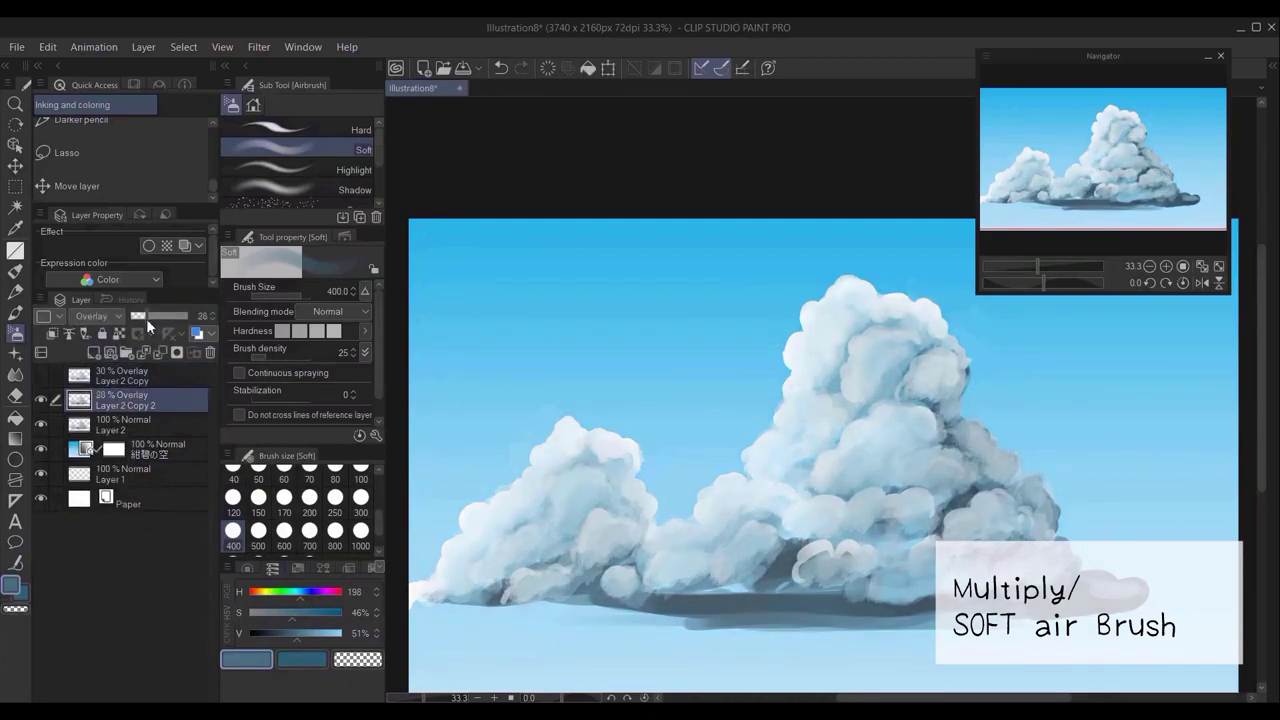
click(101, 373)
click(210, 353)
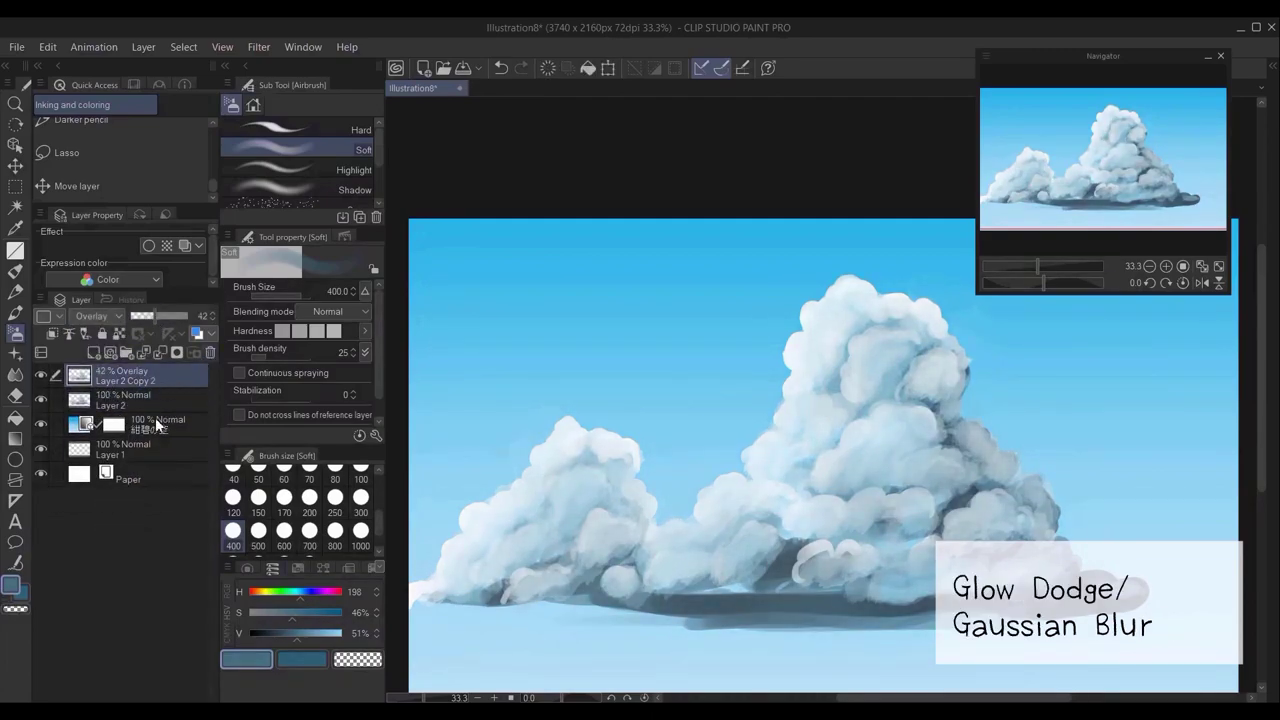
Add a raster layer above the sky gradient and airbrush pure white behind the clouds' outlines
click(155, 418)
click(94, 353)
click(340, 635)
drag(343, 638, 349, 638)
click(249, 615)
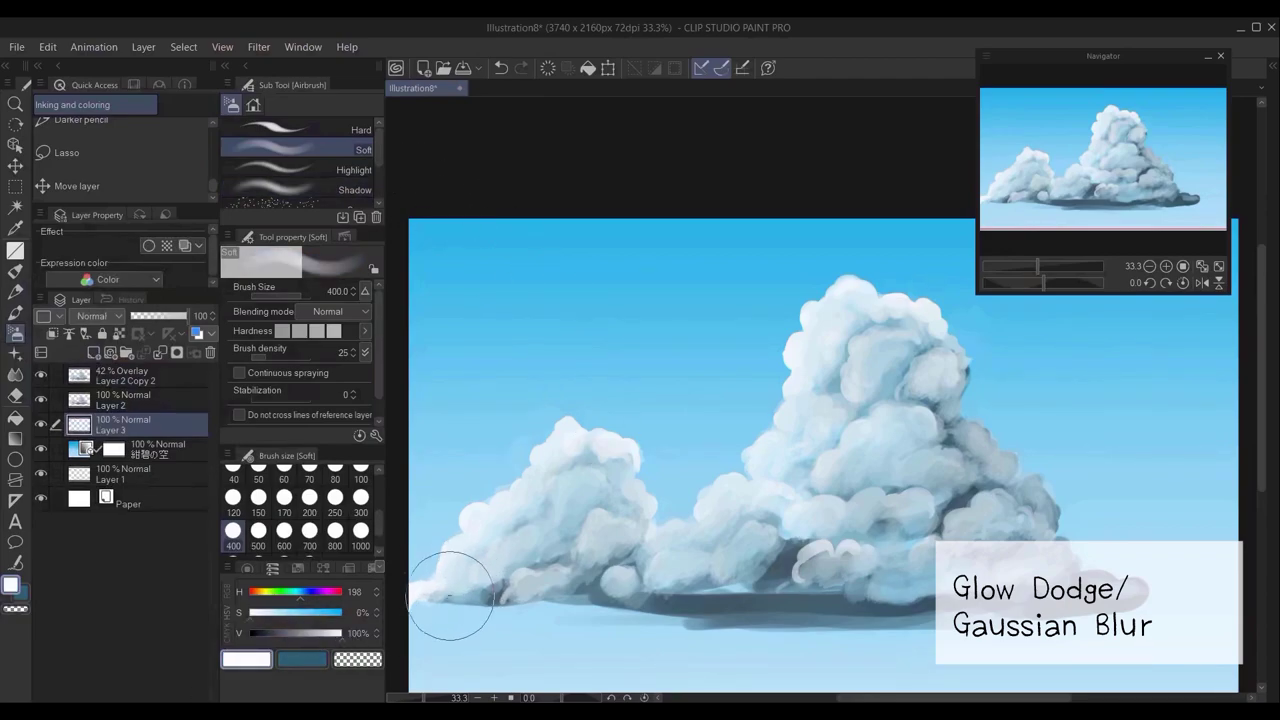
mouse_move(443, 591)
mouse_down()
mouse_move(571, 463)
mouse_move(694, 537)
mouse_move(854, 311)
mouse_move(930, 325)
mouse_up()
Set the white airbrushed layer's blending mode to Glow dodge and strongly reduce its opacity
click(92, 316)
click(94, 430)
click(92, 316)
click(110, 399)
drag(135, 316, 137, 330)
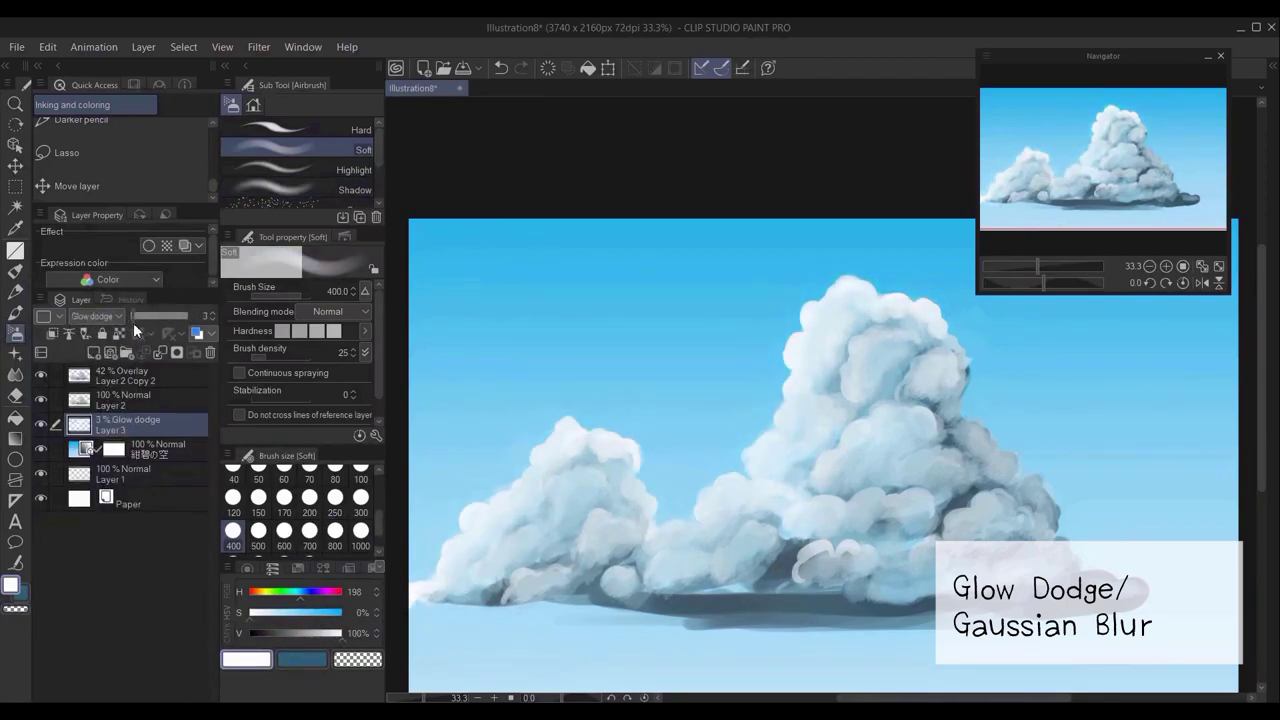
Apply a Gaussian blur to the Glow dodge layer and set its opacity to 17%
click(259, 46)
mouse_move(342, 63)
click(420, 104)
click(1097, 231)
drag(136, 317, 140, 318)
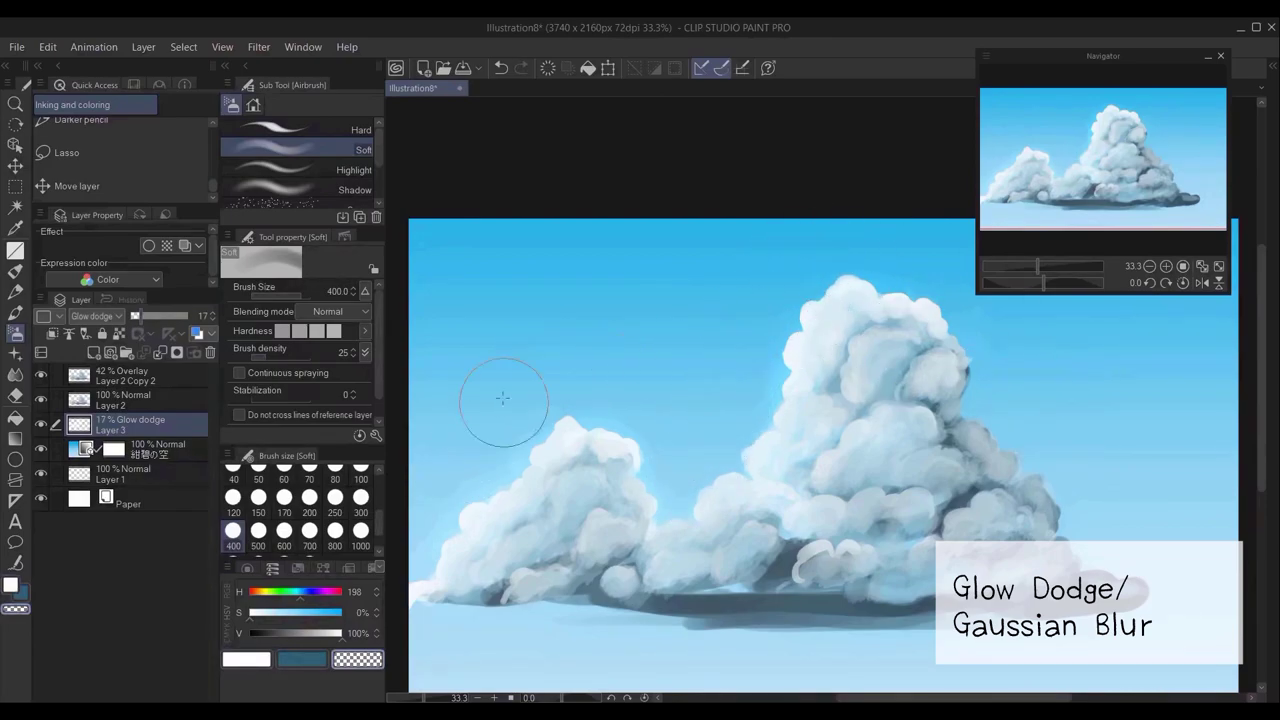
Fade out the clouds' dark flat base on Layer 2 and soften the Overlay copy, using the Soft airbrush with transparent colour
click(160, 399)
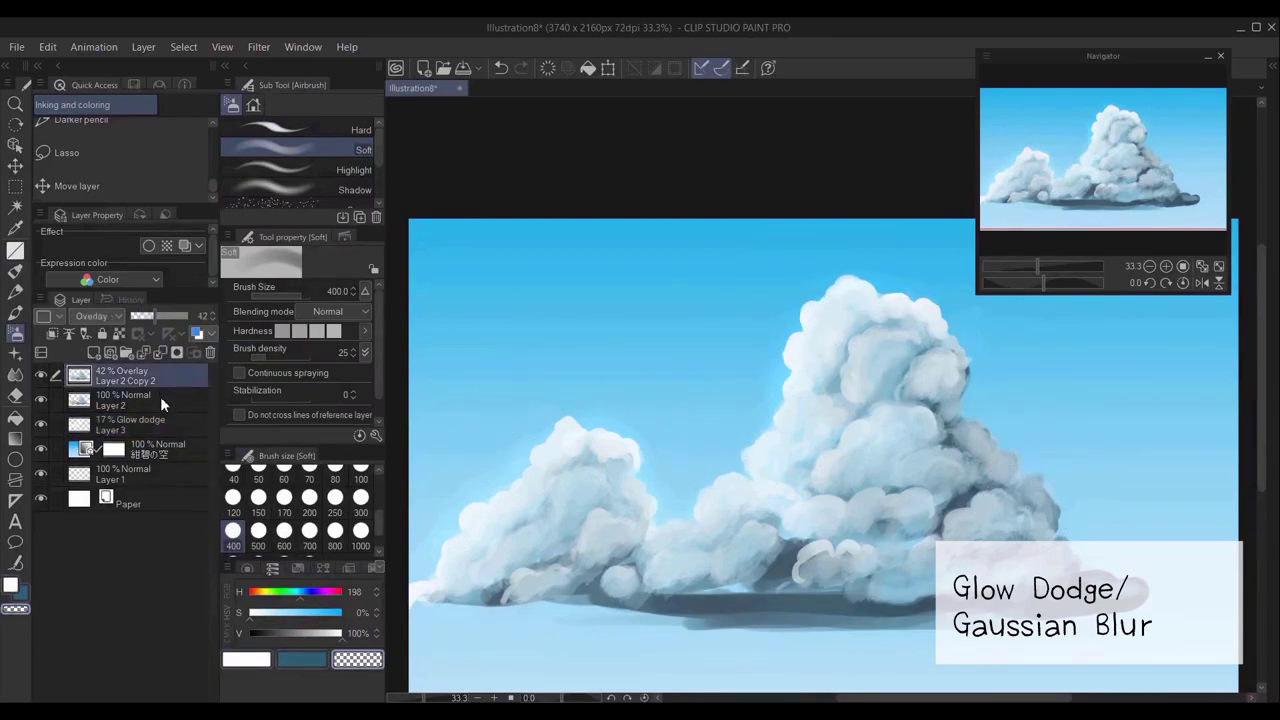
mouse_move(590, 620)
mouse_down()
mouse_move(751, 643)
mouse_move(1150, 590)
mouse_move(494, 608)
mouse_up()
click(166, 379)
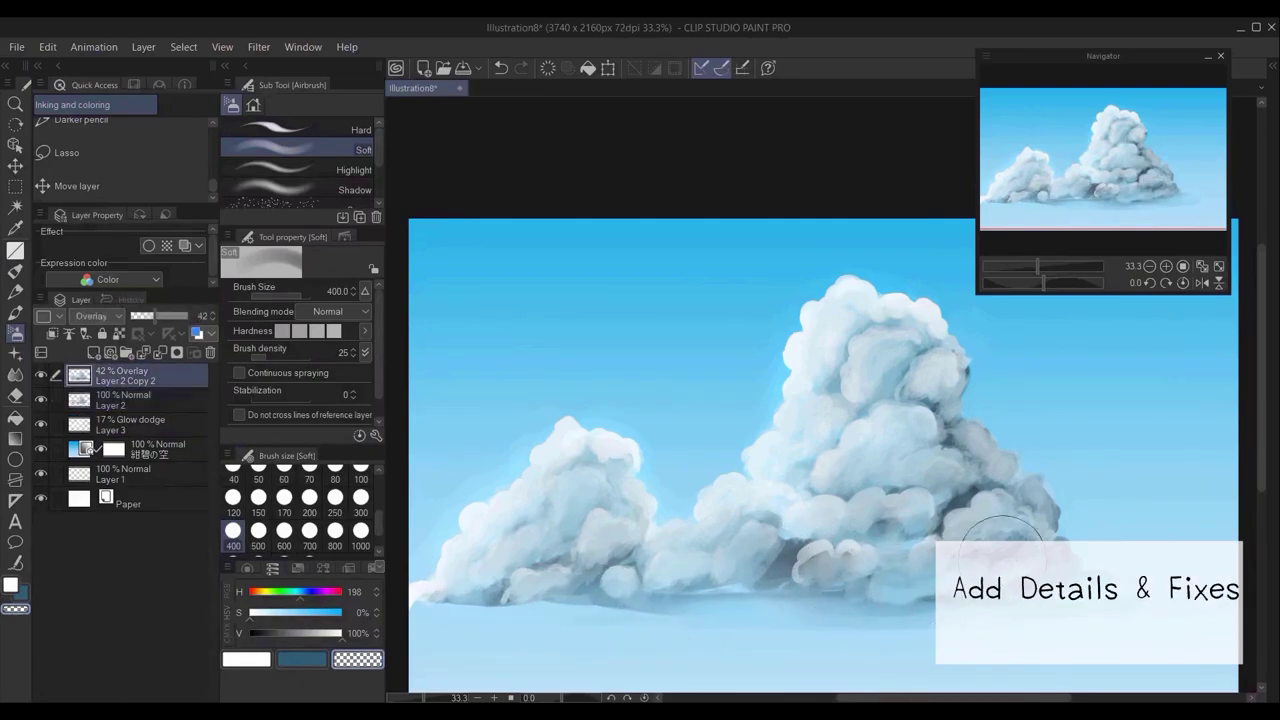
mouse_move(824, 422)
mouse_down()
mouse_move(812, 345)
mouse_move(781, 436)
mouse_up()
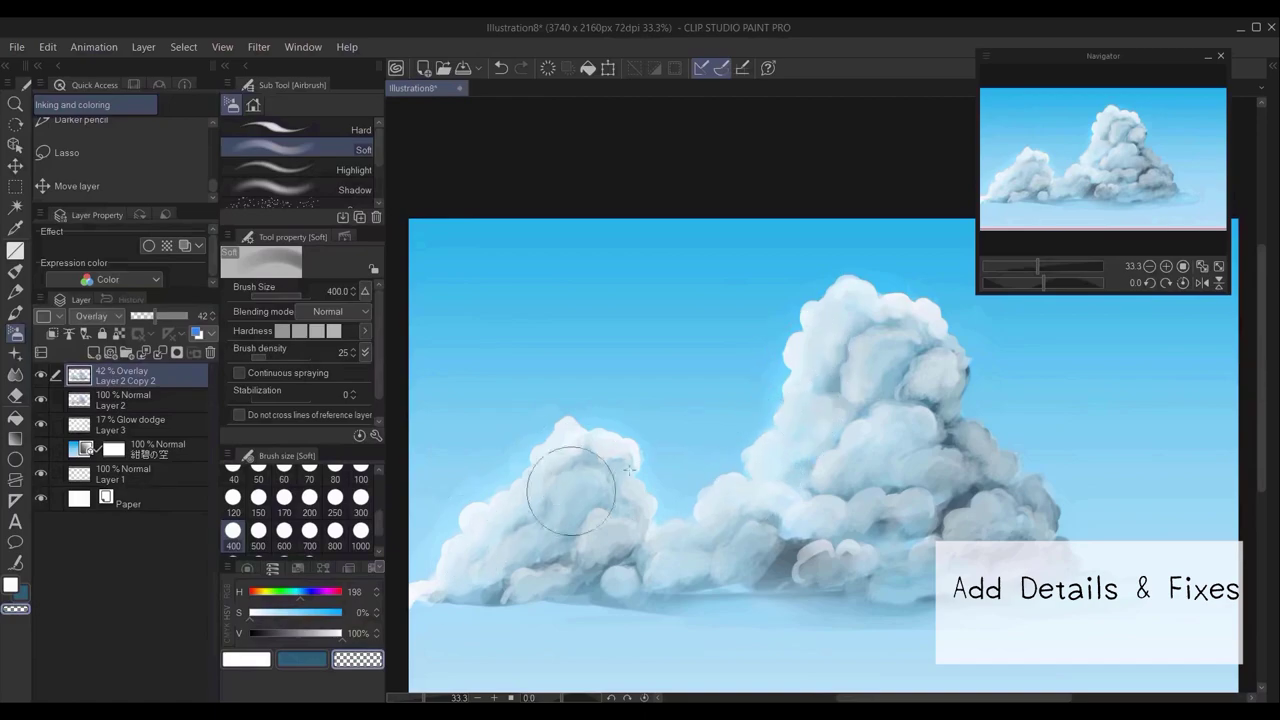
Add a new Multiply layer on top and sample the sky's blue as the airbrush colour for shading the clouds
click(95, 352)
click(98, 316)
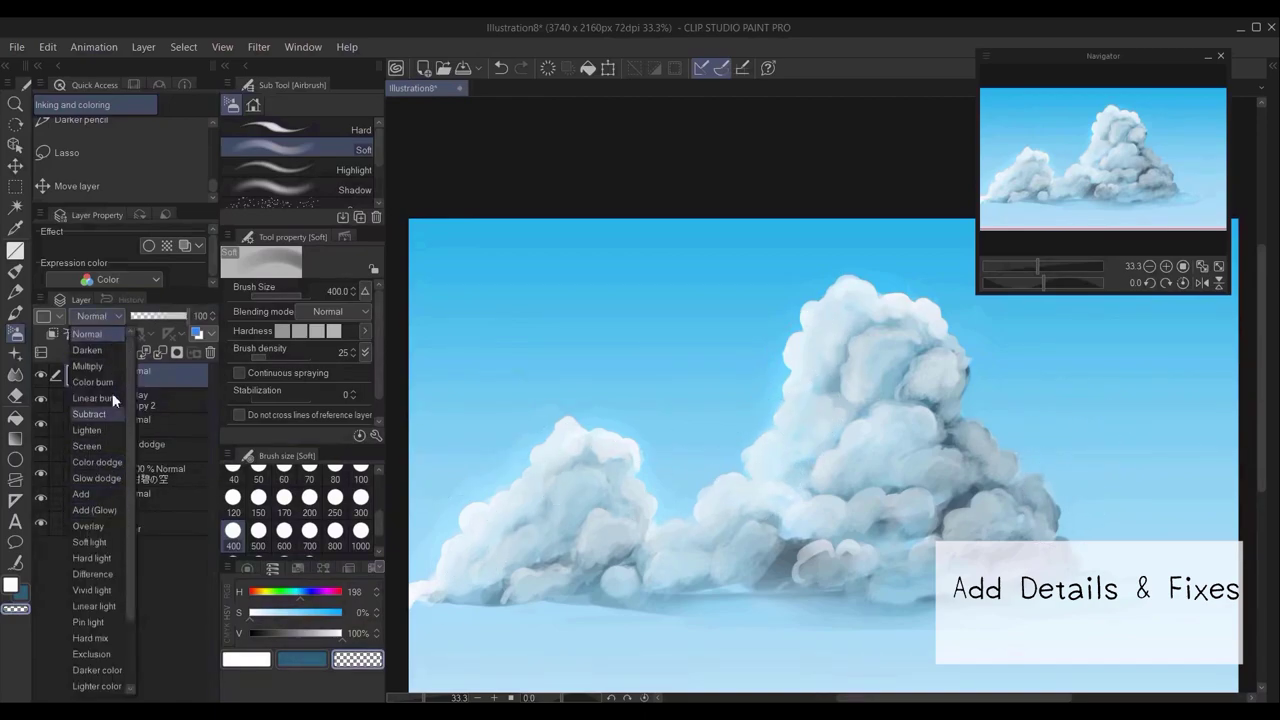
click(98, 366)
click(302, 659)
drag(896, 590, 944, 592)
alt+click(1090, 463)
Airbrush blue shadows along the clouds' base and across the tall cloud, and lower the Multiply layer's opacity to 41%
mouse_move(780, 592)
mouse_down()
mouse_move(545, 590)
mouse_move(480, 588)
mouse_up()
drag(870, 350, 792, 475)
mouse_move(946, 490)
mouse_down()
mouse_move(966, 515)
mouse_move(1008, 515)
mouse_up()
click(153, 316)
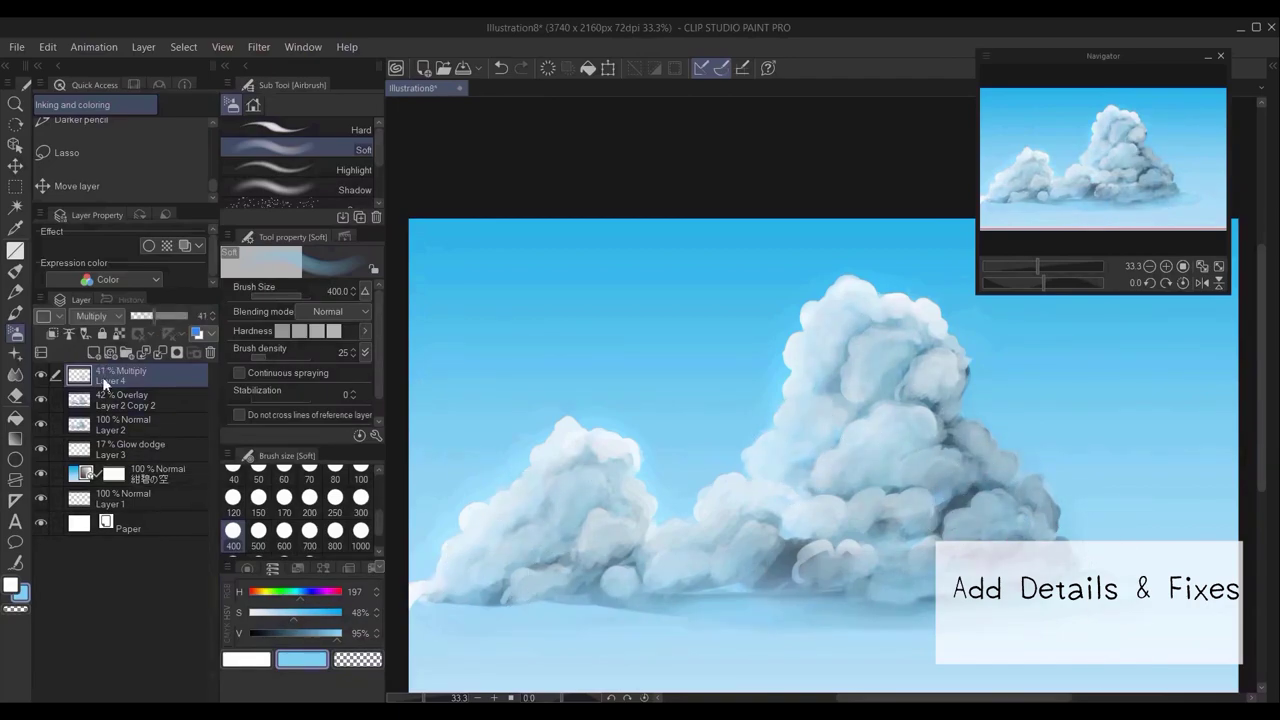
On Layer 2, touch up the tall cloud's base in white with the Cloud blend brush at size 70
click(130, 424)
click(15, 374)
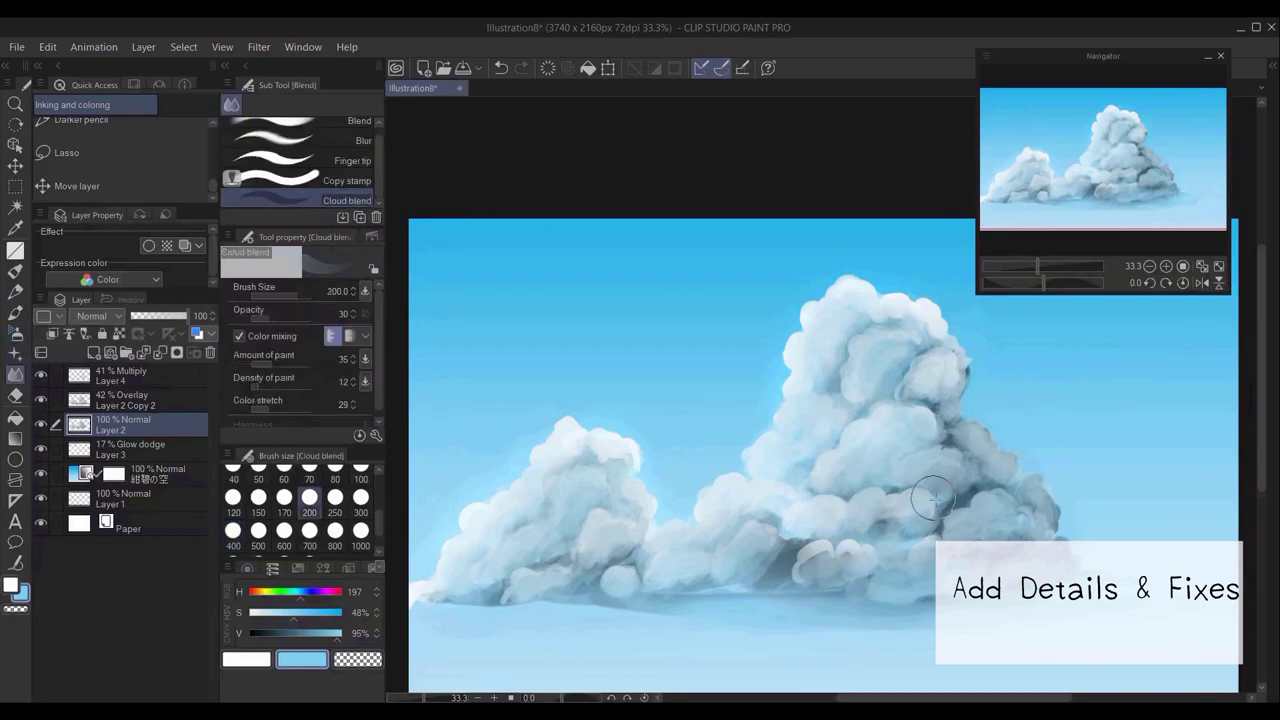
alt+click(893, 465)
drag(952, 490, 978, 505)
key(ctrl+z)
alt+click(800, 477)
click(246, 659)
click(235, 498)
click(310, 474)
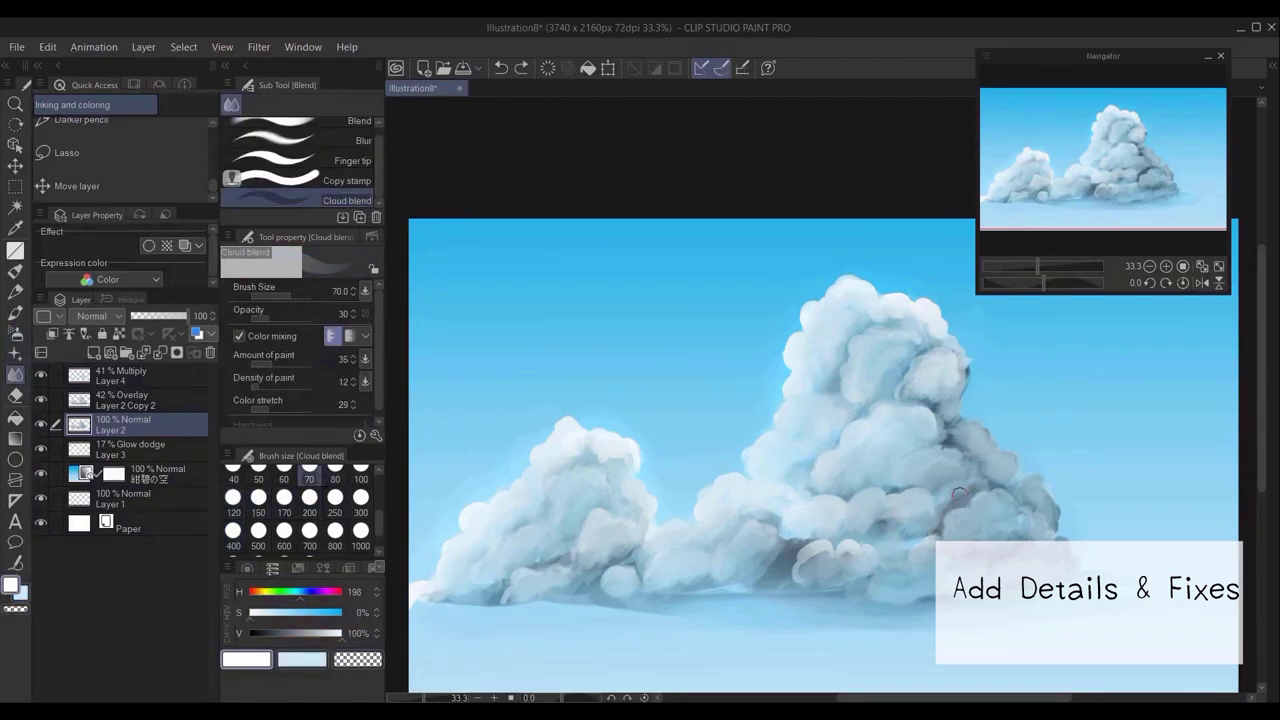
mouse_move(788, 549)
mouse_down()
mouse_move(766, 579)
mouse_move(790, 549)
mouse_up()
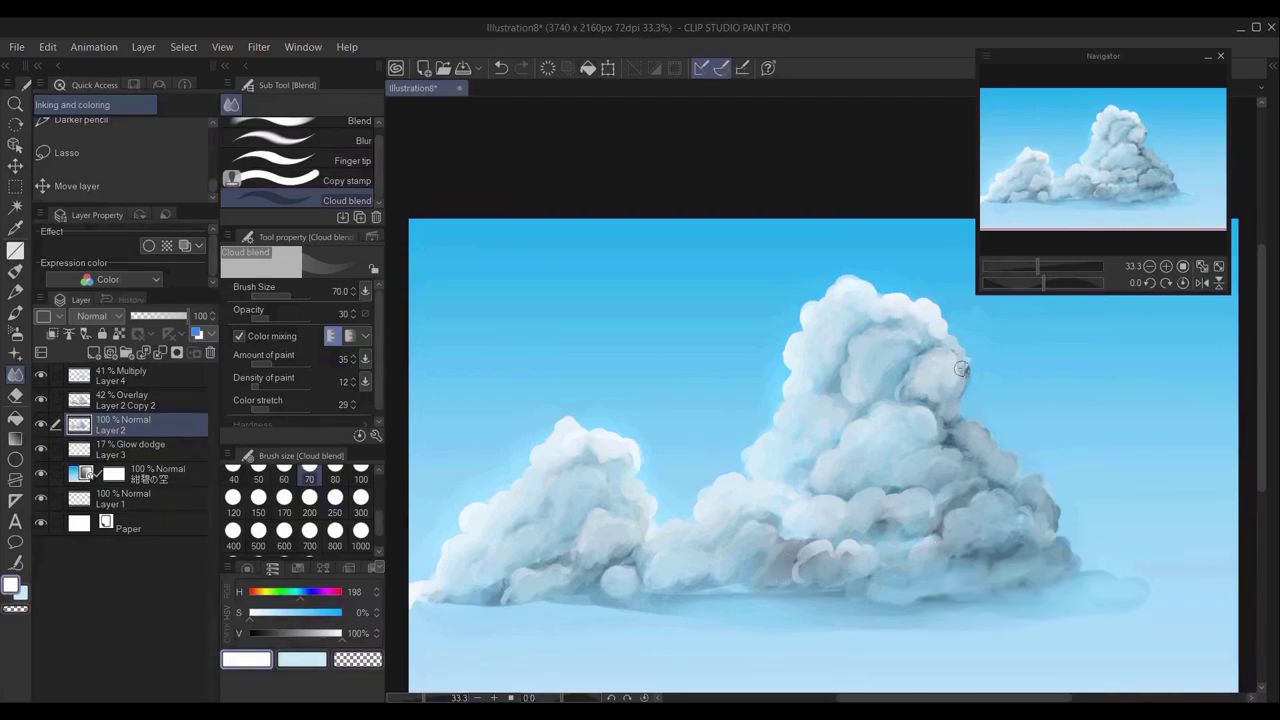
Rework the rounded puff on the tall cloud's right edge with Cloud blend, undo the last stroke and sample nearby cloud and sky colours
mouse_move(921, 350)
mouse_down()
mouse_move(944, 423)
mouse_move(912, 396)
mouse_move(998, 444)
mouse_up()
mouse_move(931, 396)
mouse_down()
mouse_move(943, 383)
mouse_move(949, 430)
mouse_up()
key(ctrl+z)
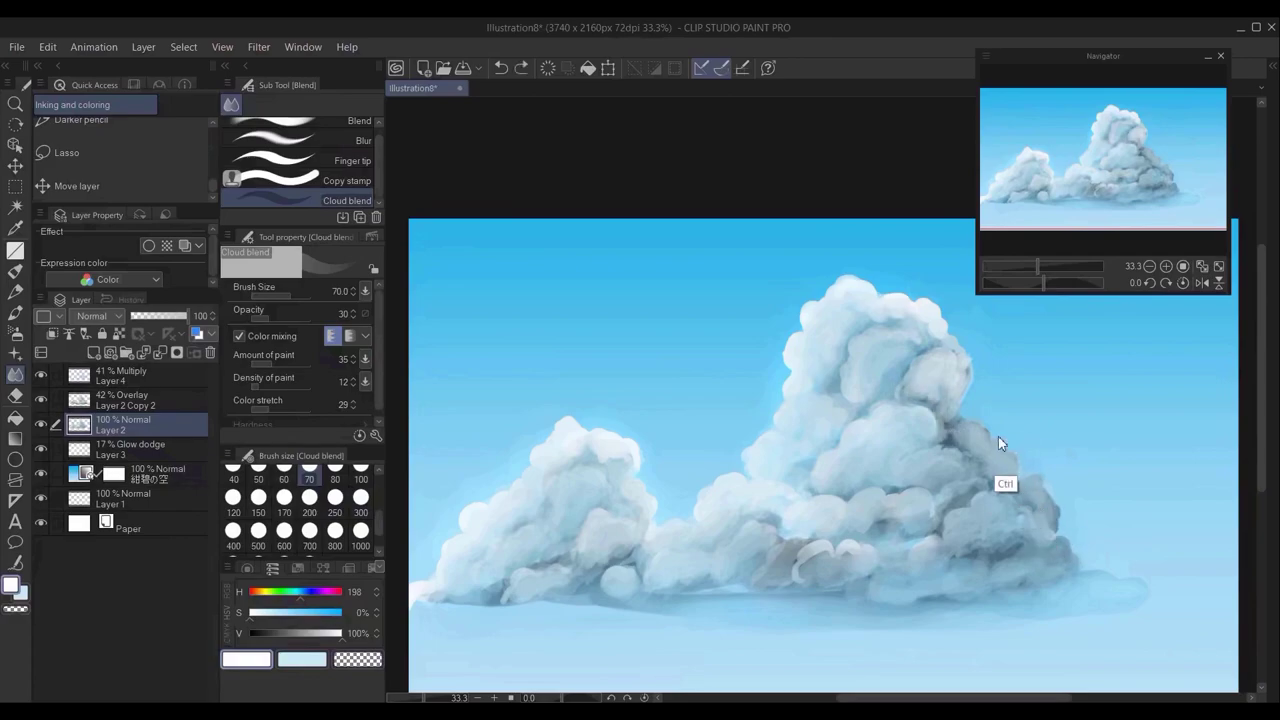
alt+click(887, 364)
alt+click(927, 373)
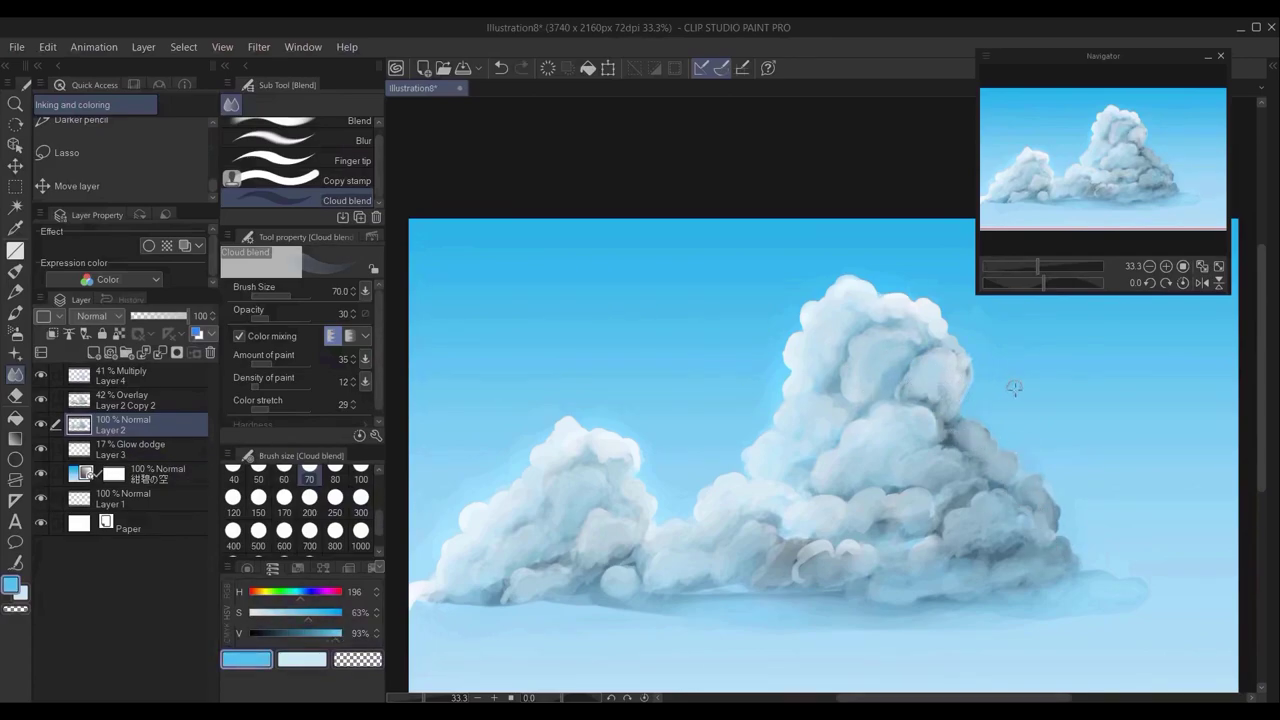
alt+click(803, 380)
Set the Multiply layer's opacity to 24% and make Layer 2 the active layer again
click(122, 375)
drag(155, 316, 142, 319)
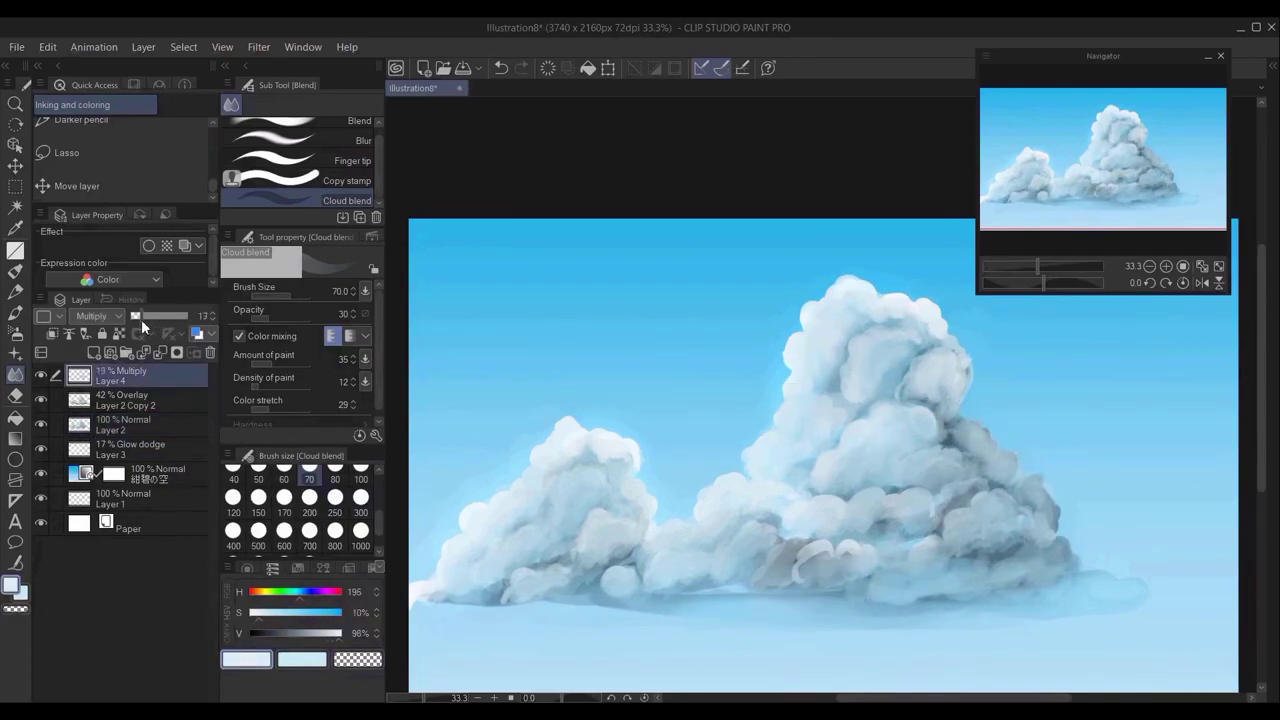
key(ctrl+z)
click(146, 447)
click(147, 428)
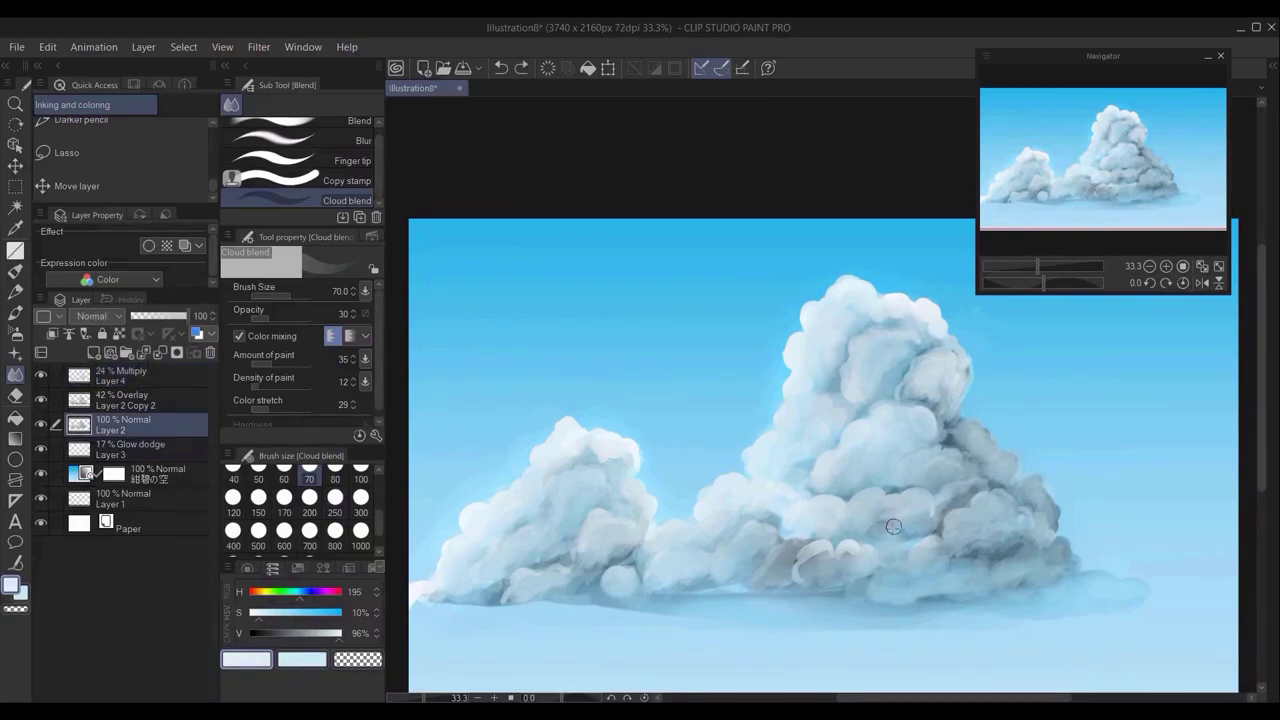
Refine the puffs along the tall cloud's right side and base with Cloud blend strokes in light and shadow colours sampled from the clouds
alt+click(782, 560)
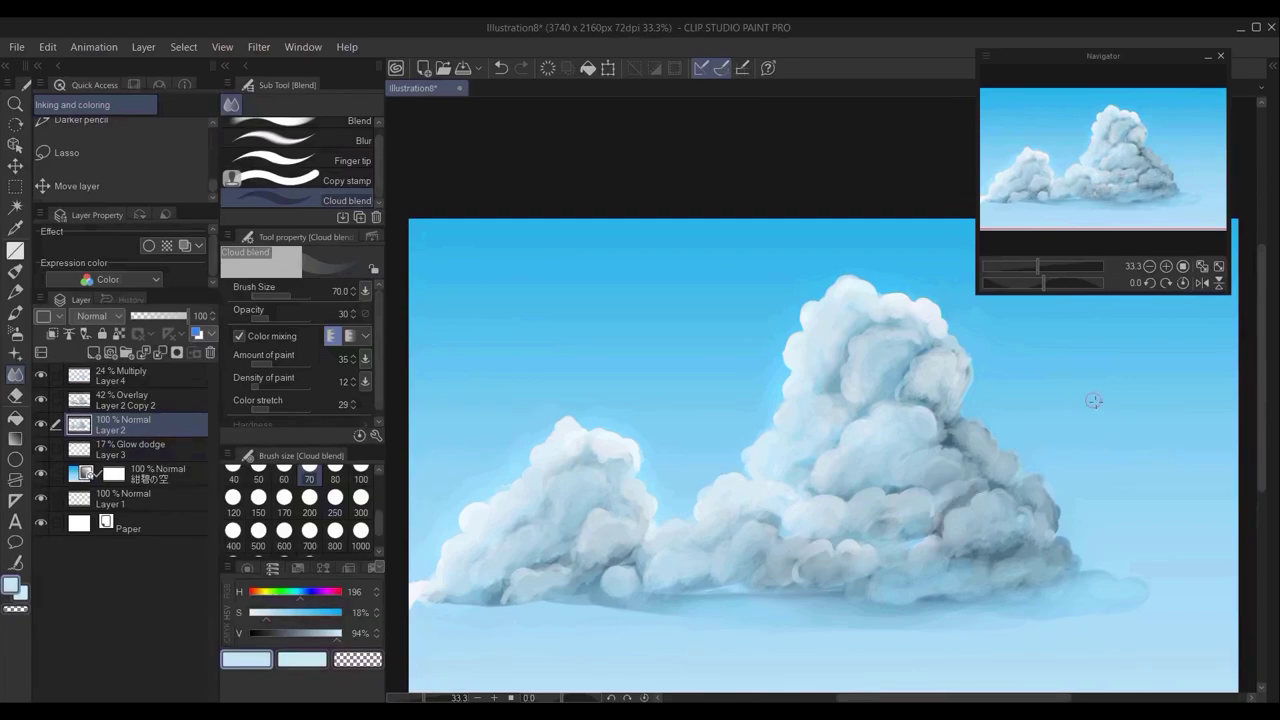
alt+click(903, 395)
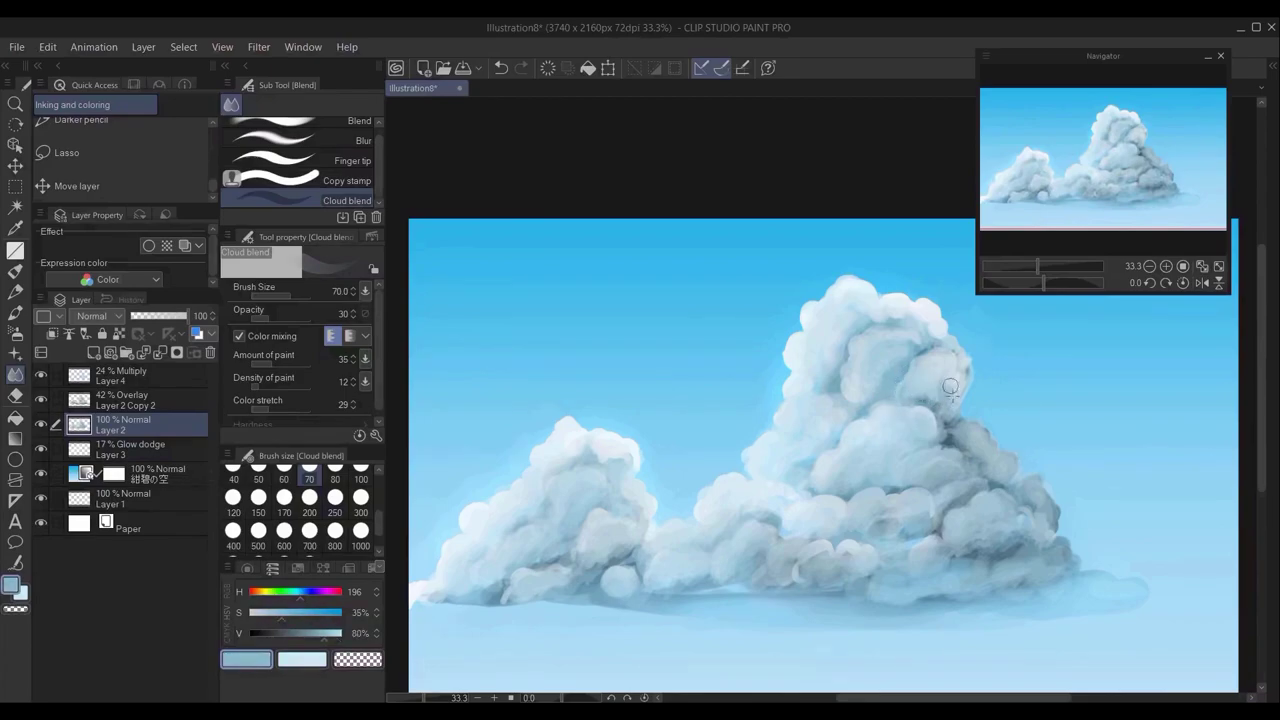
mouse_move(951, 387)
mouse_down()
mouse_move(965, 369)
mouse_move(948, 413)
mouse_up()
alt+click(963, 446)
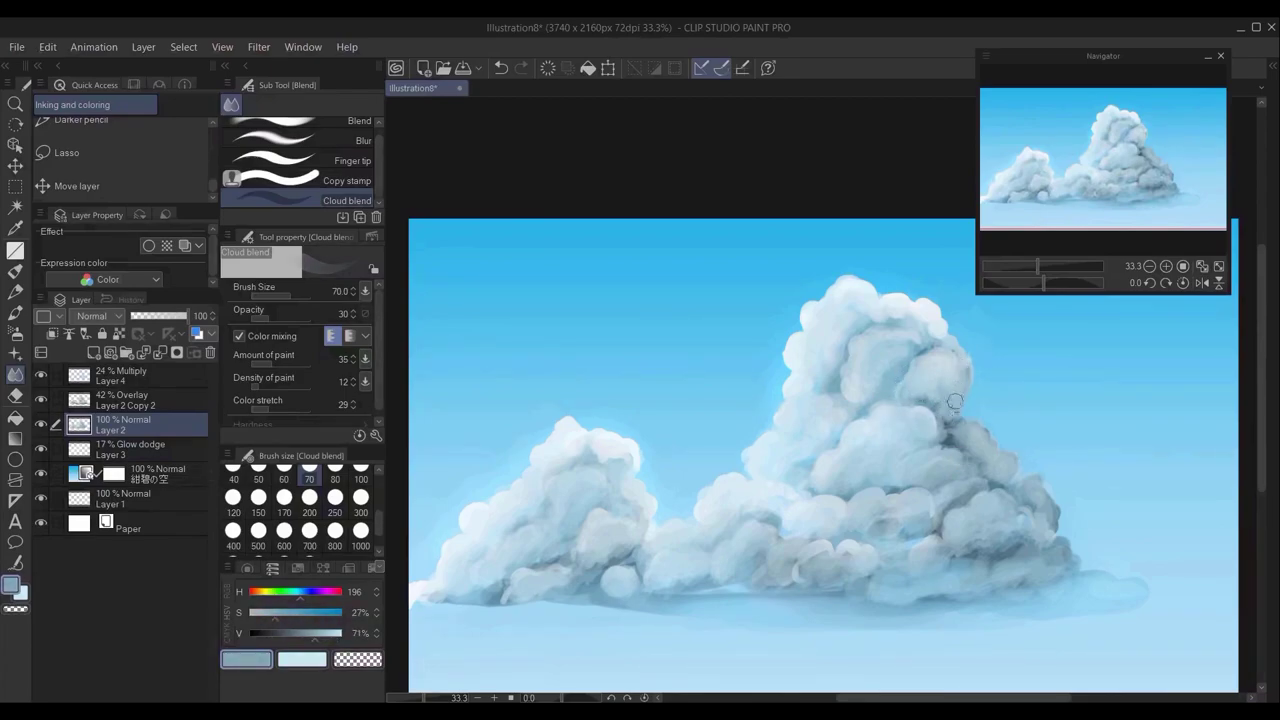
alt+click(950, 438)
alt+click(1000, 414)
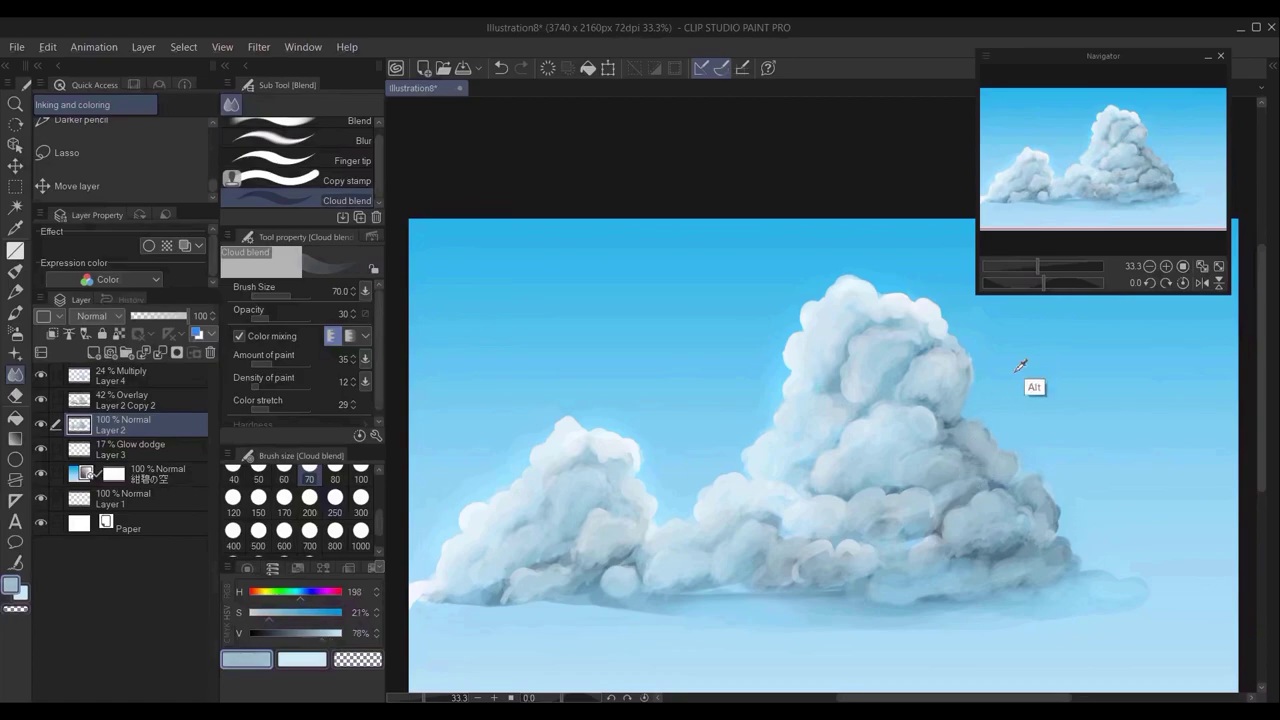
alt+click(943, 401)
alt+click(576, 505)
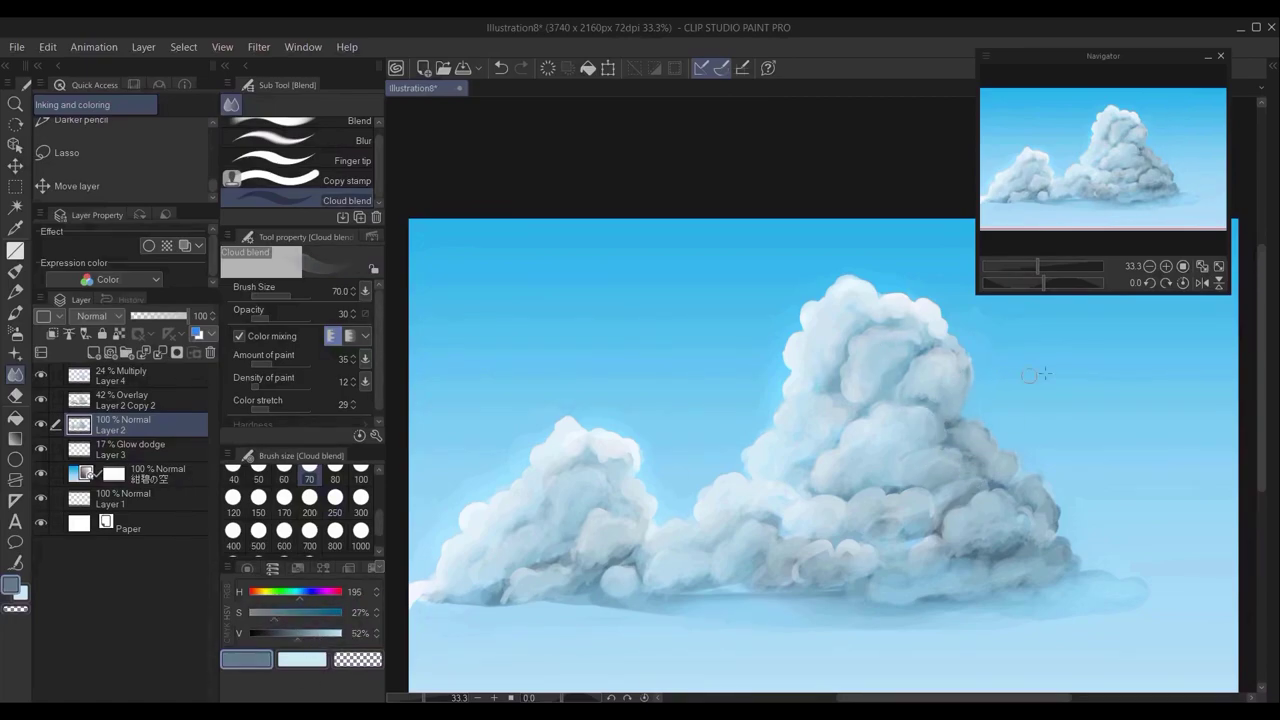
drag(943, 358, 966, 386)
alt+click(637, 459)
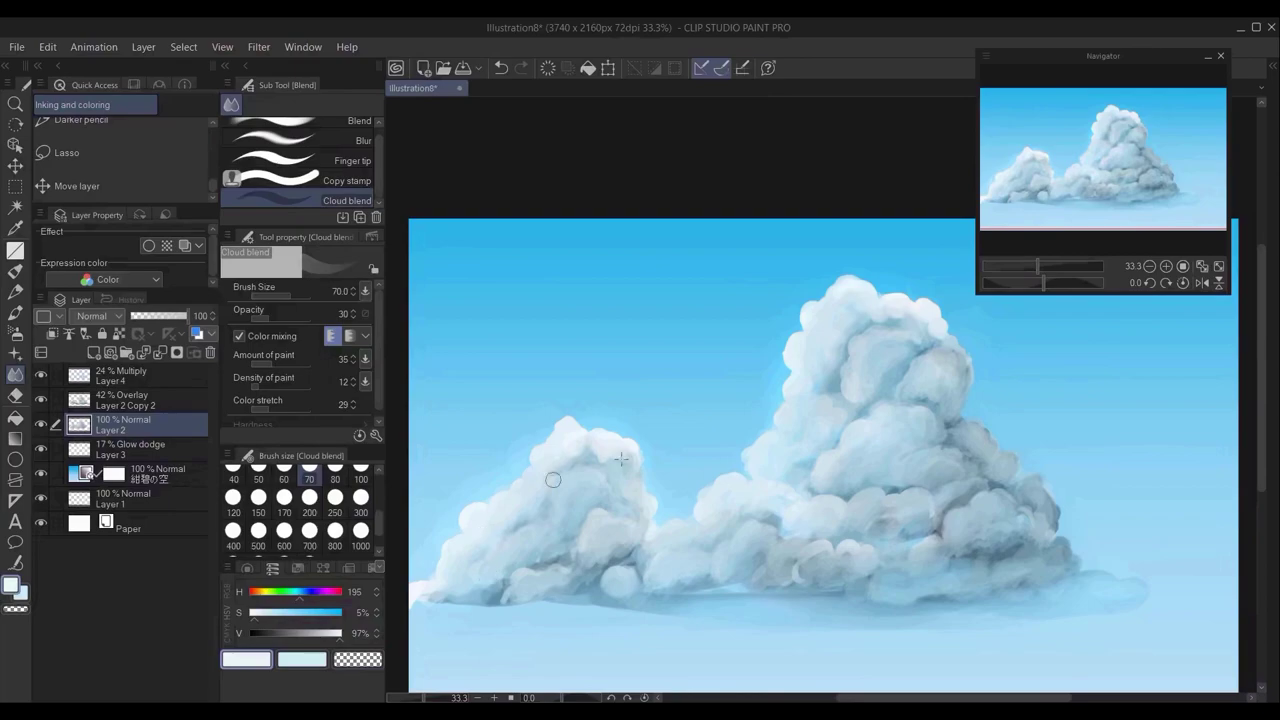
Set the Glow dodge layer's opacity to 15% and add a new Screen layer above the Multiply layer
click(172, 442)
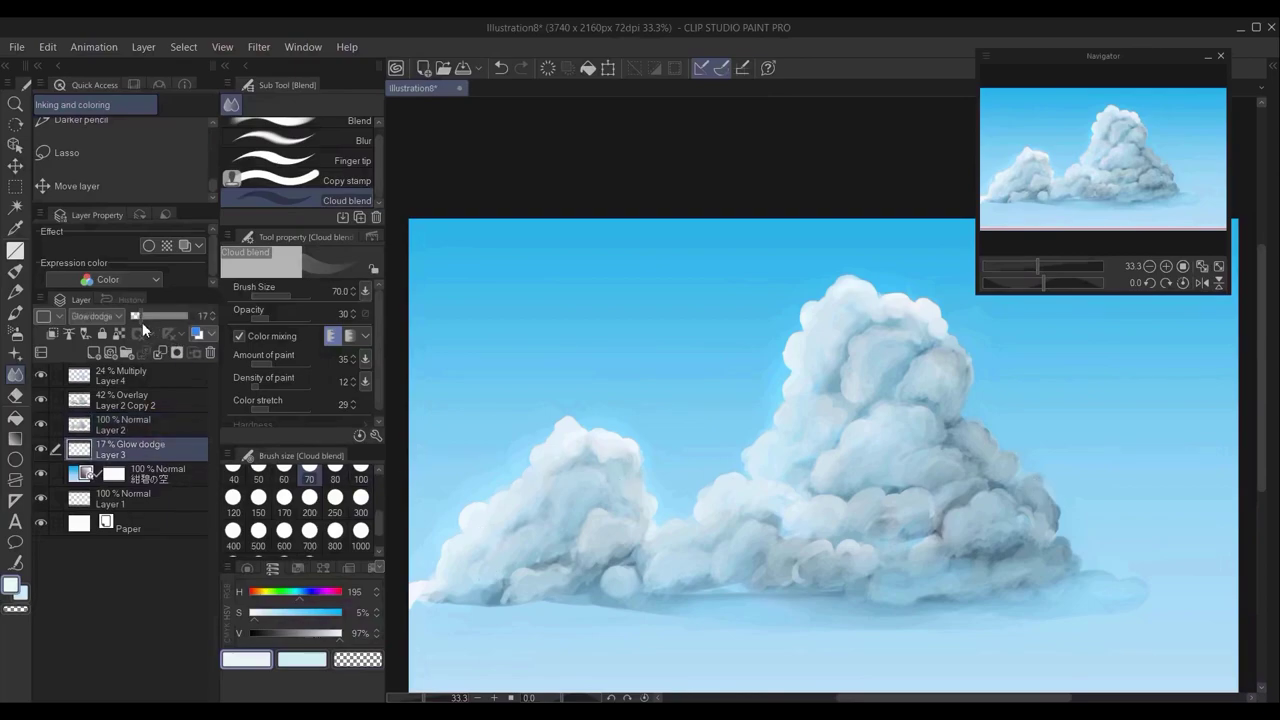
drag(142, 320, 139, 316)
click(141, 378)
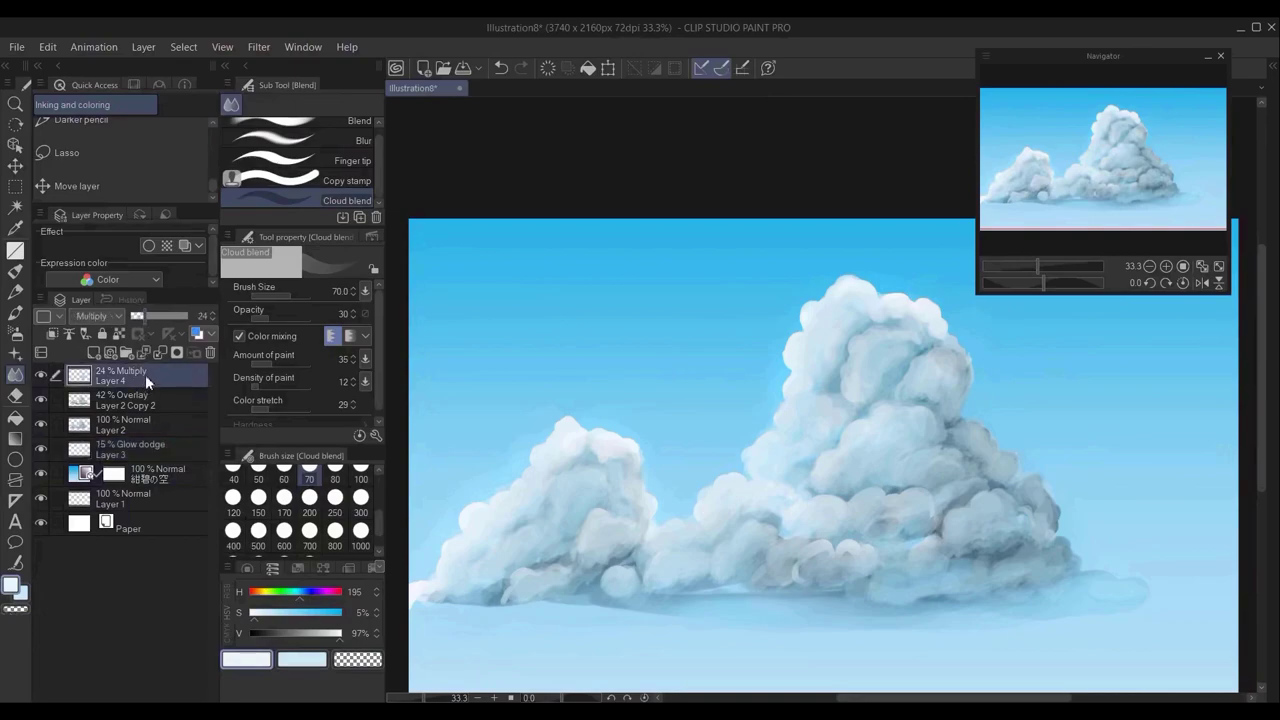
click(92, 351)
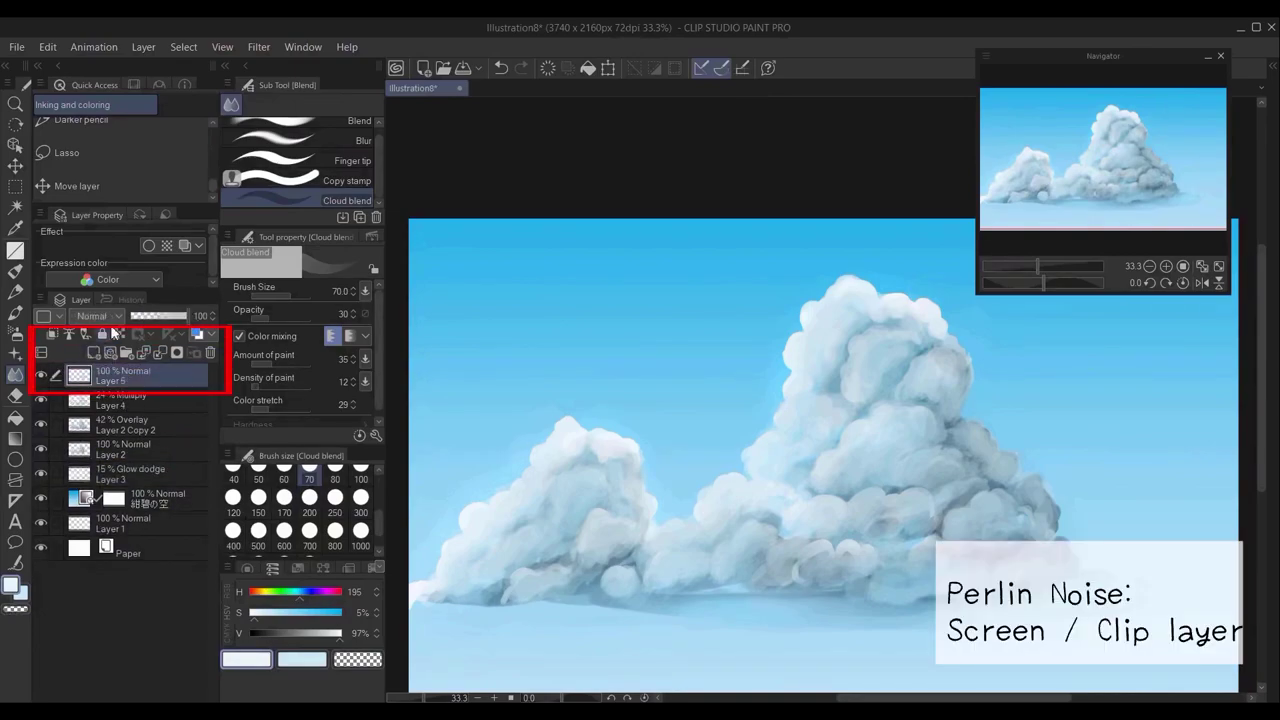
click(110, 317)
click(112, 445)
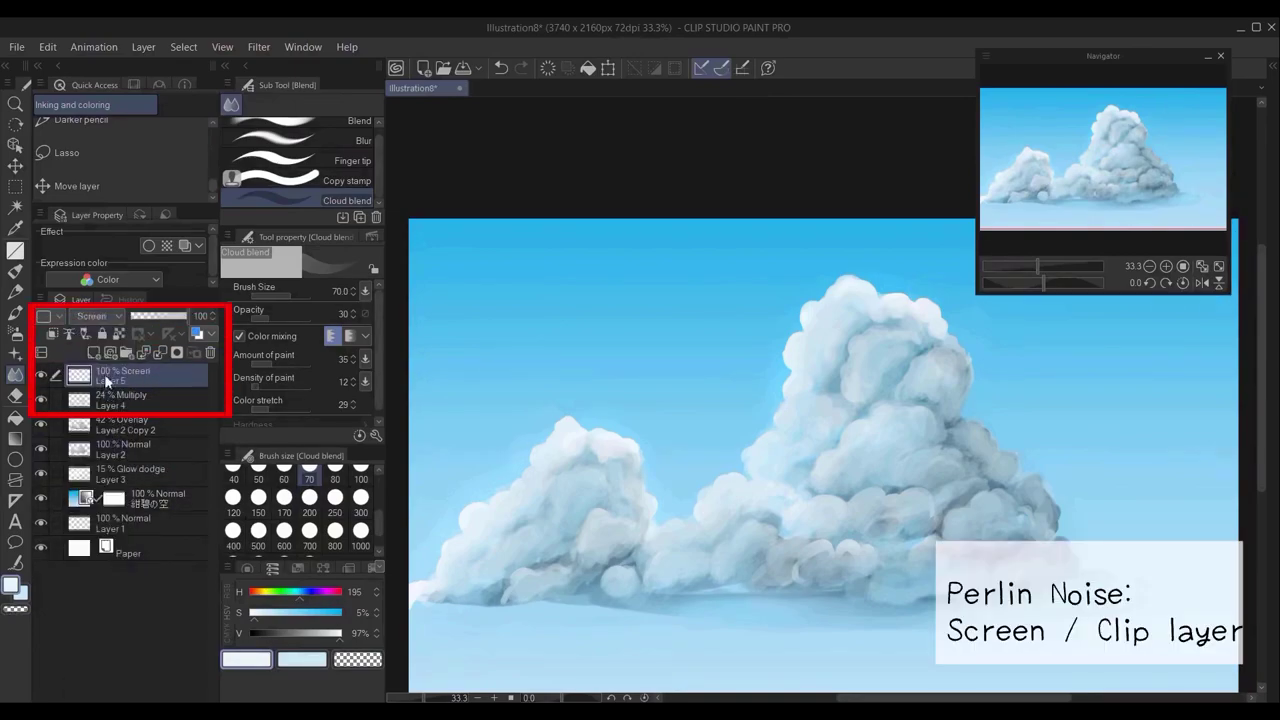
Add a layer on top, render Perlin noise on it at scale 50, and clip it to the Screen layer below
click(92, 352)
click(259, 47)
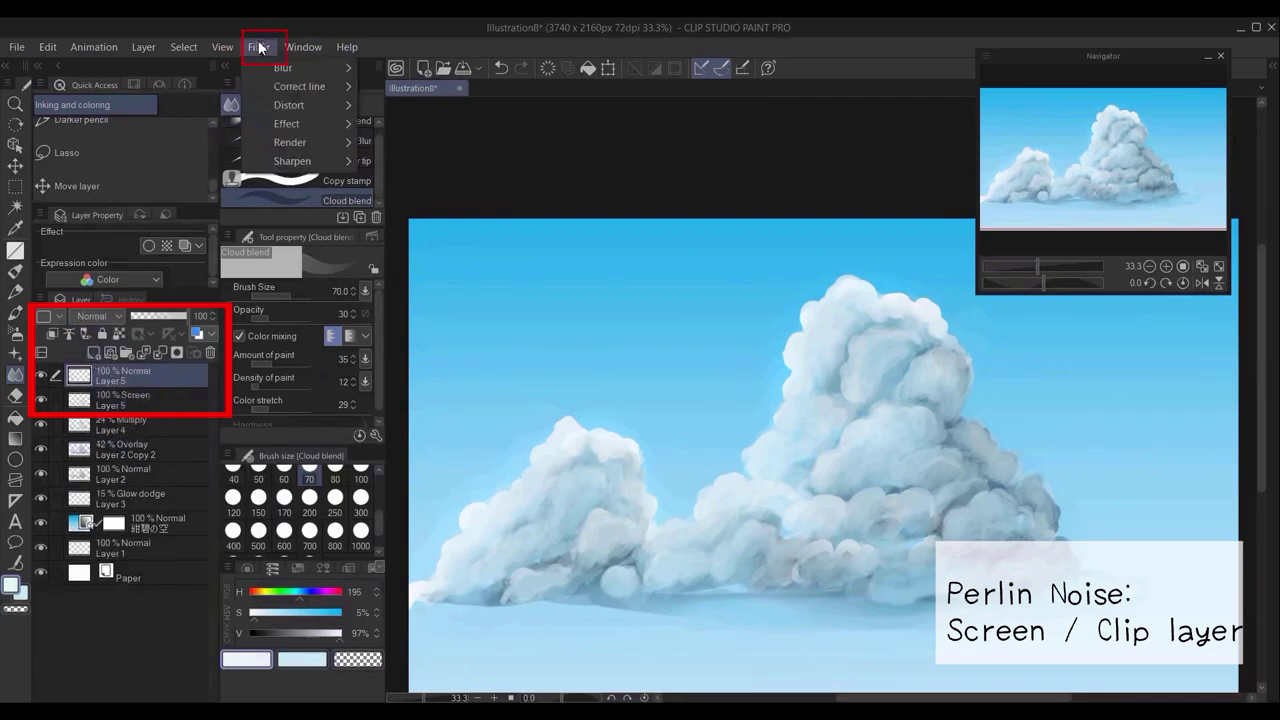
mouse_move(291, 148)
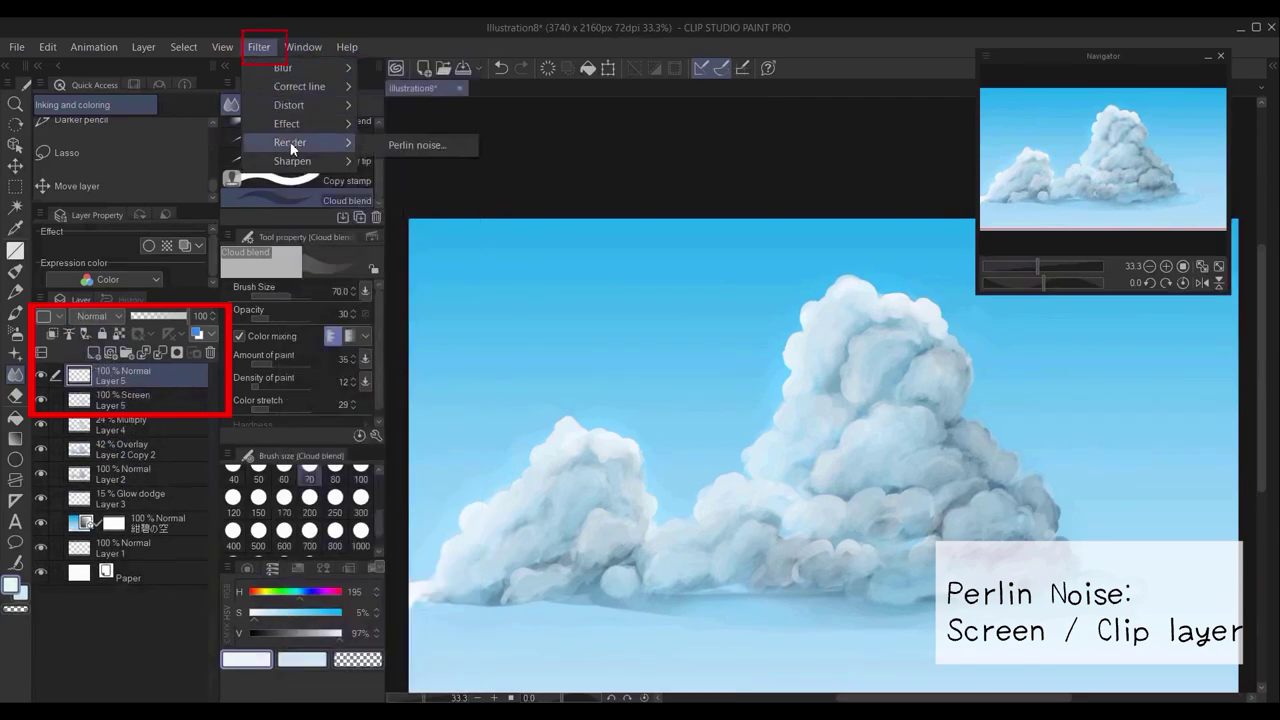
click(420, 145)
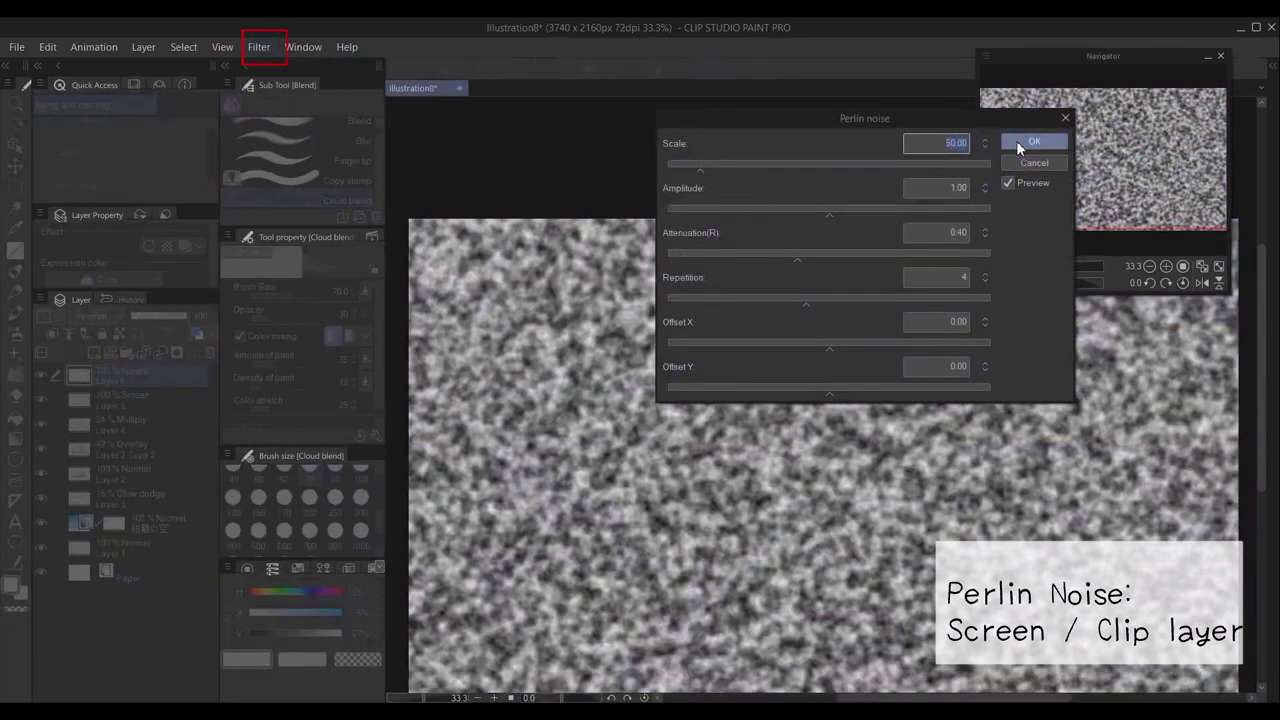
click(1020, 145)
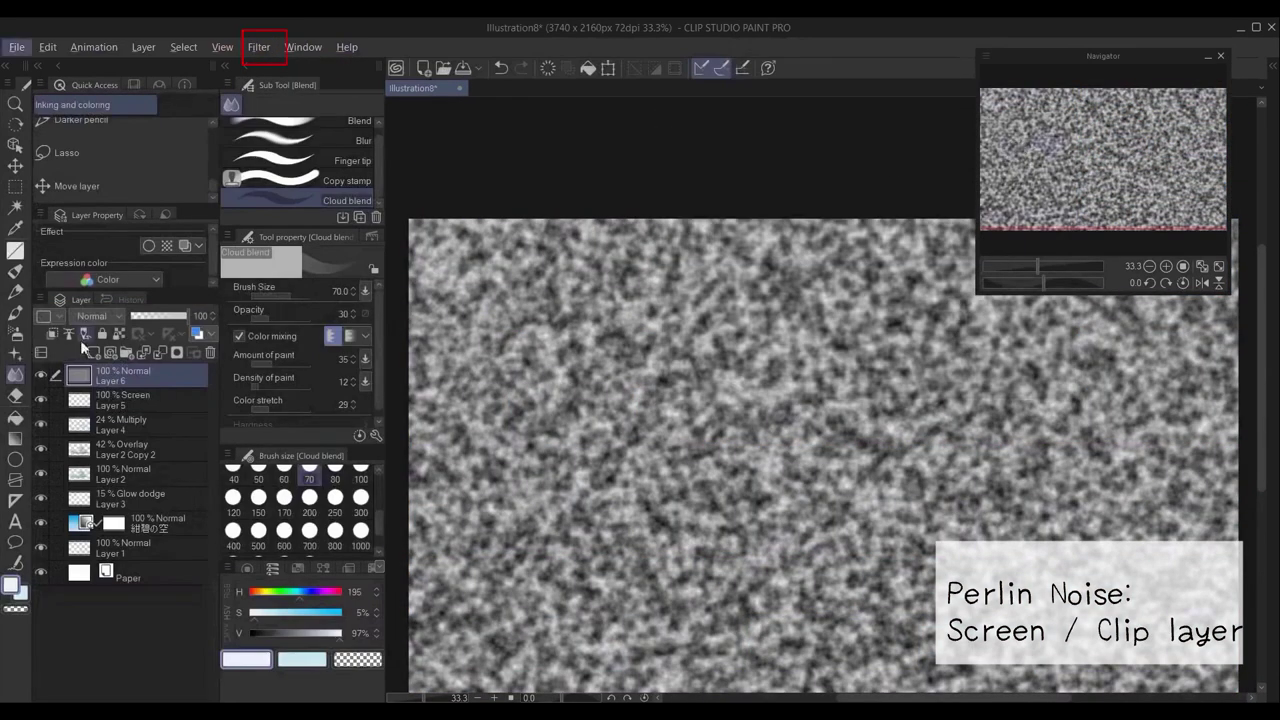
click(52, 337)
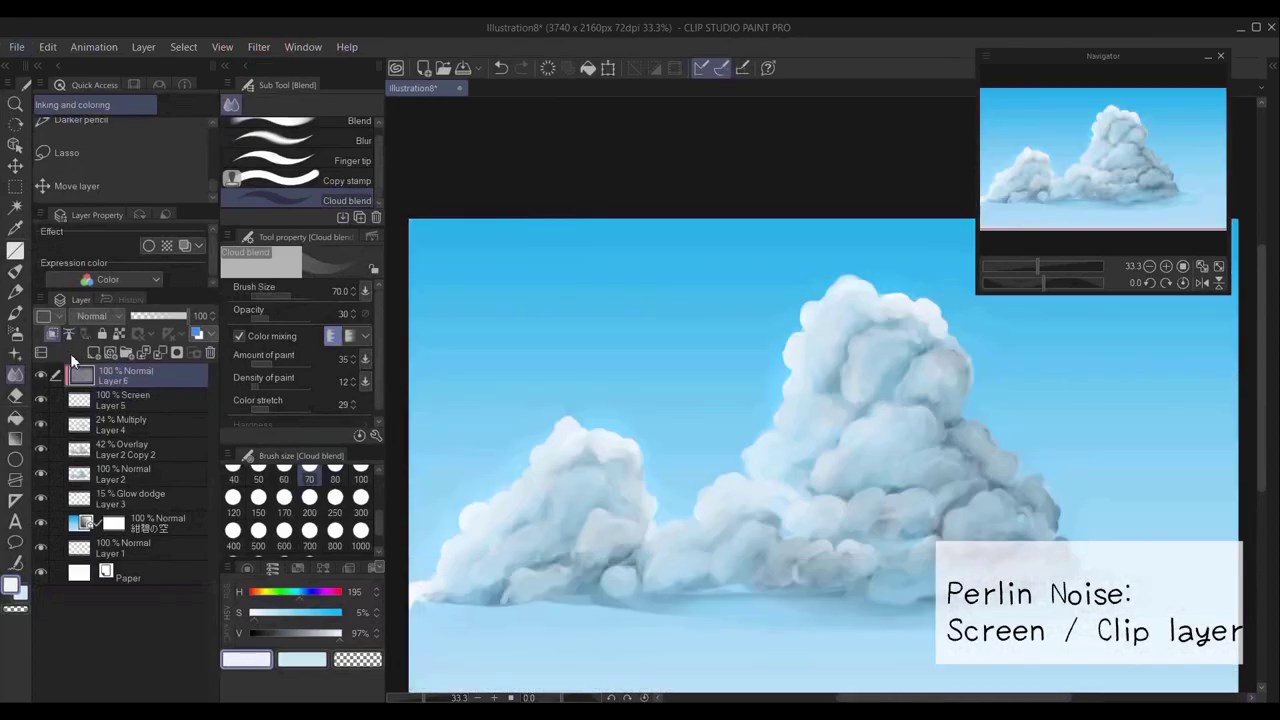
On the Screen layer, brush noise texture onto the tall cloud's upper part using the Soft airbrush in pure white at size 250
click(100, 402)
click(15, 332)
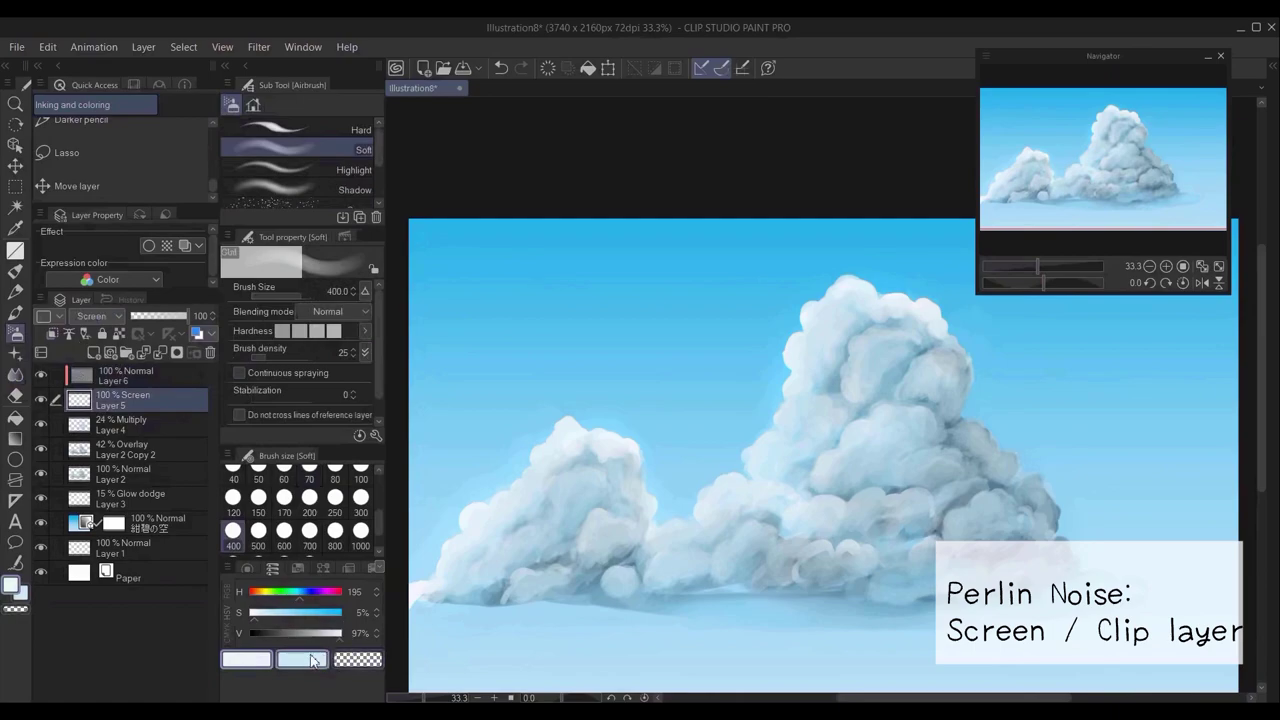
drag(340, 638, 355, 649)
click(252, 613)
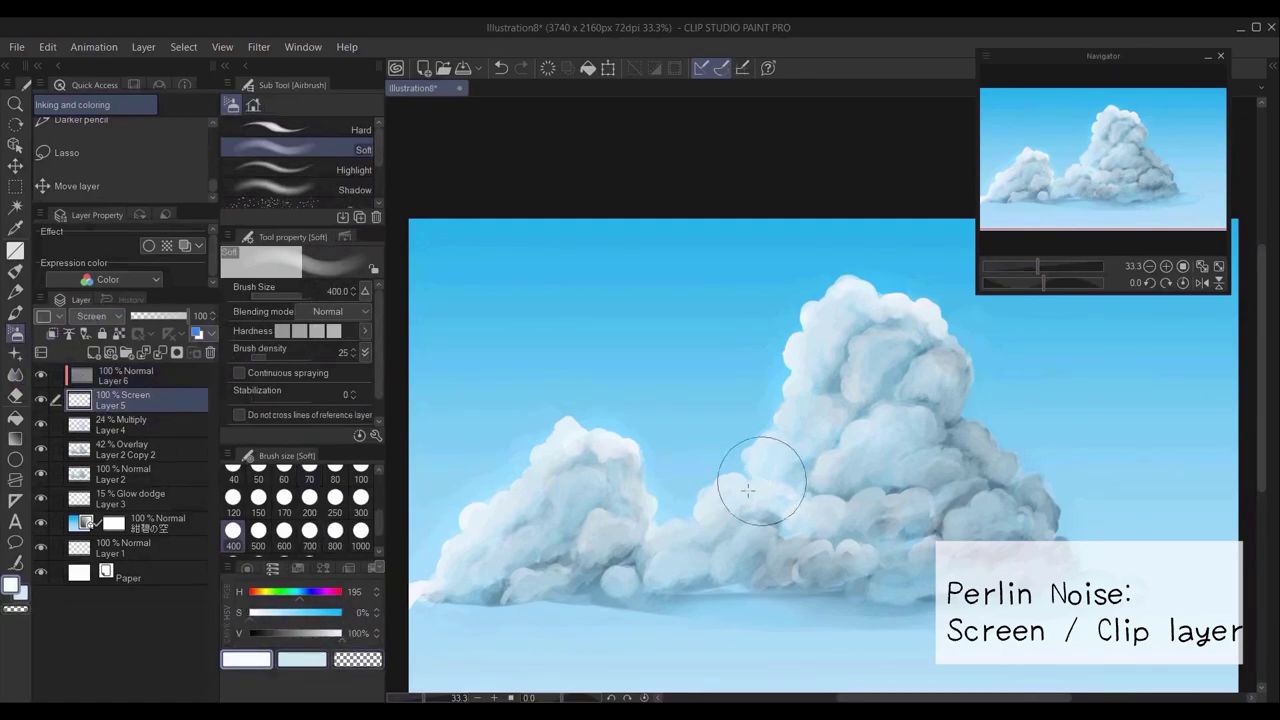
click(336, 512)
mouse_move(829, 342)
mouse_down()
mouse_move(829, 314)
mouse_move(859, 430)
mouse_up()
mouse_move(892, 374)
mouse_down()
mouse_move(948, 395)
mouse_move(951, 373)
mouse_move(924, 457)
mouse_move(967, 444)
mouse_move(977, 454)
mouse_move(904, 436)
mouse_move(854, 474)
mouse_move(833, 446)
mouse_move(798, 448)
mouse_move(810, 434)
mouse_move(789, 477)
mouse_up()
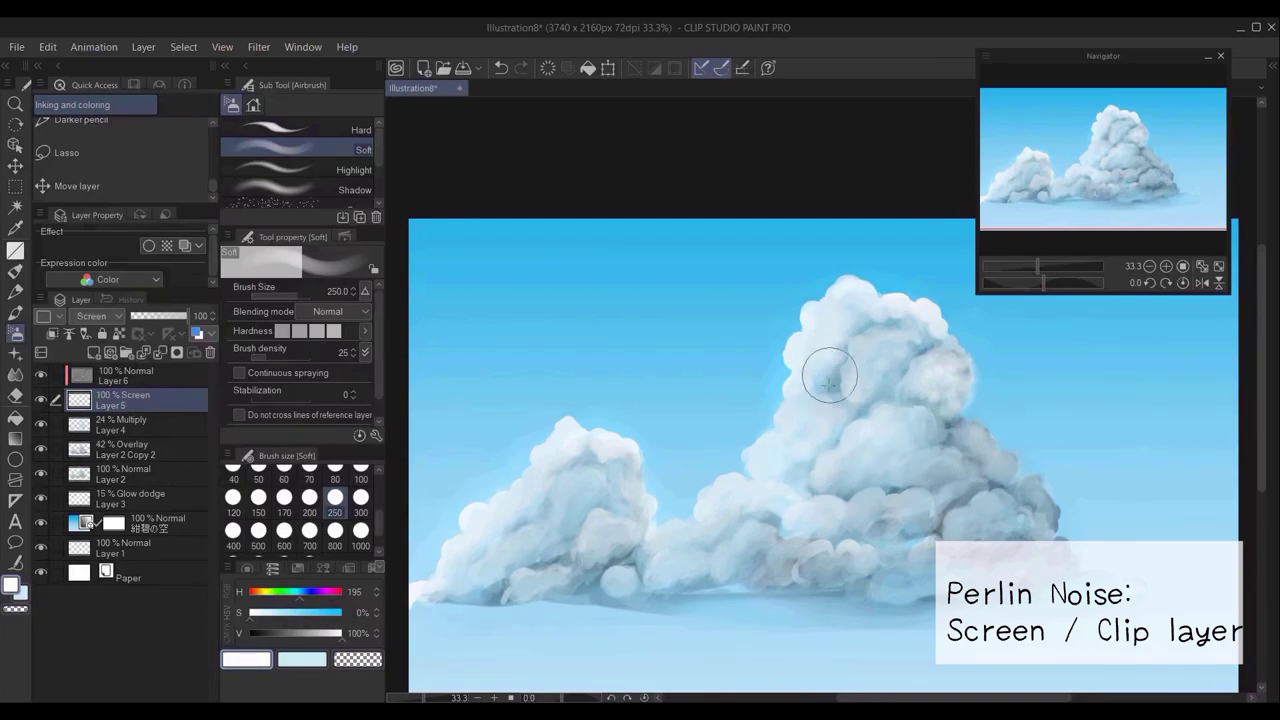
Airbrush the noise texture over the small cloud and the tall cloud's lower puffs, and set the Screen layer's opacity to 67%
mouse_move(566, 467)
mouse_down()
mouse_move(563, 457)
mouse_move(492, 528)
mouse_up()
drag(570, 492, 634, 482)
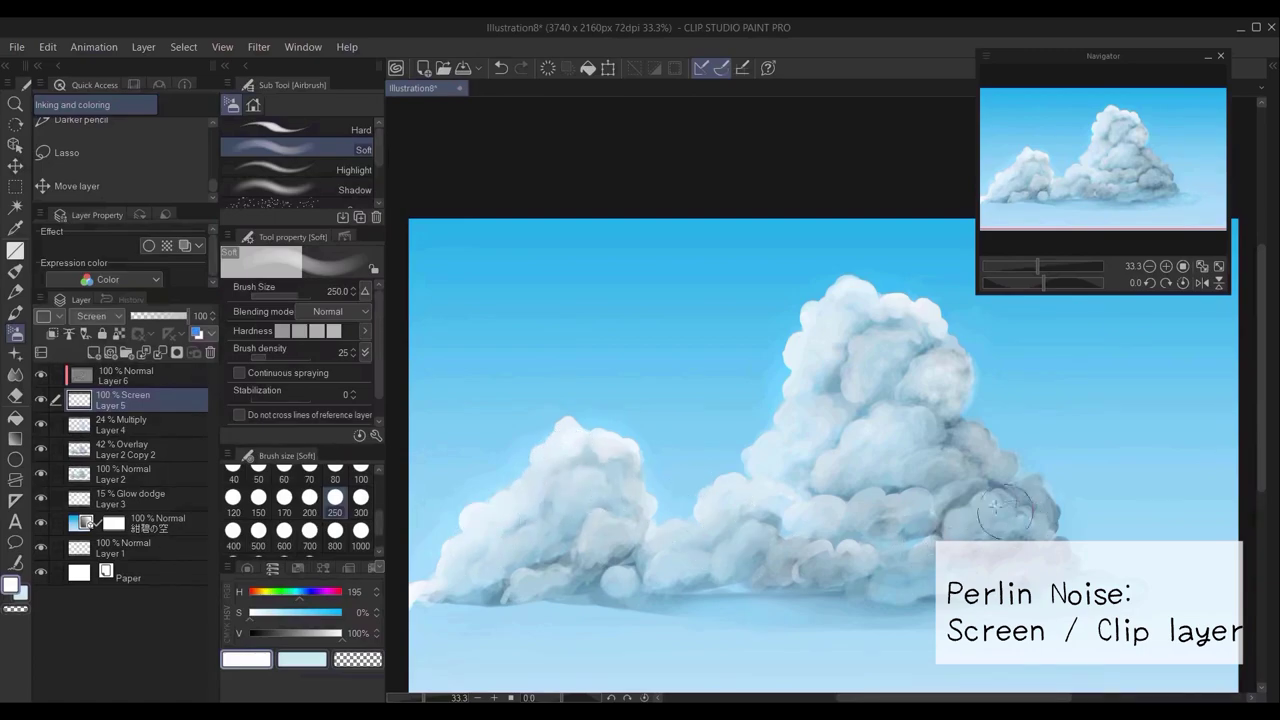
mouse_move(961, 449)
mouse_down()
mouse_move(975, 470)
mouse_move(897, 488)
mouse_move(858, 458)
mouse_move(818, 491)
mouse_move(800, 486)
mouse_move(943, 449)
mouse_move(886, 457)
mouse_move(947, 428)
mouse_up()
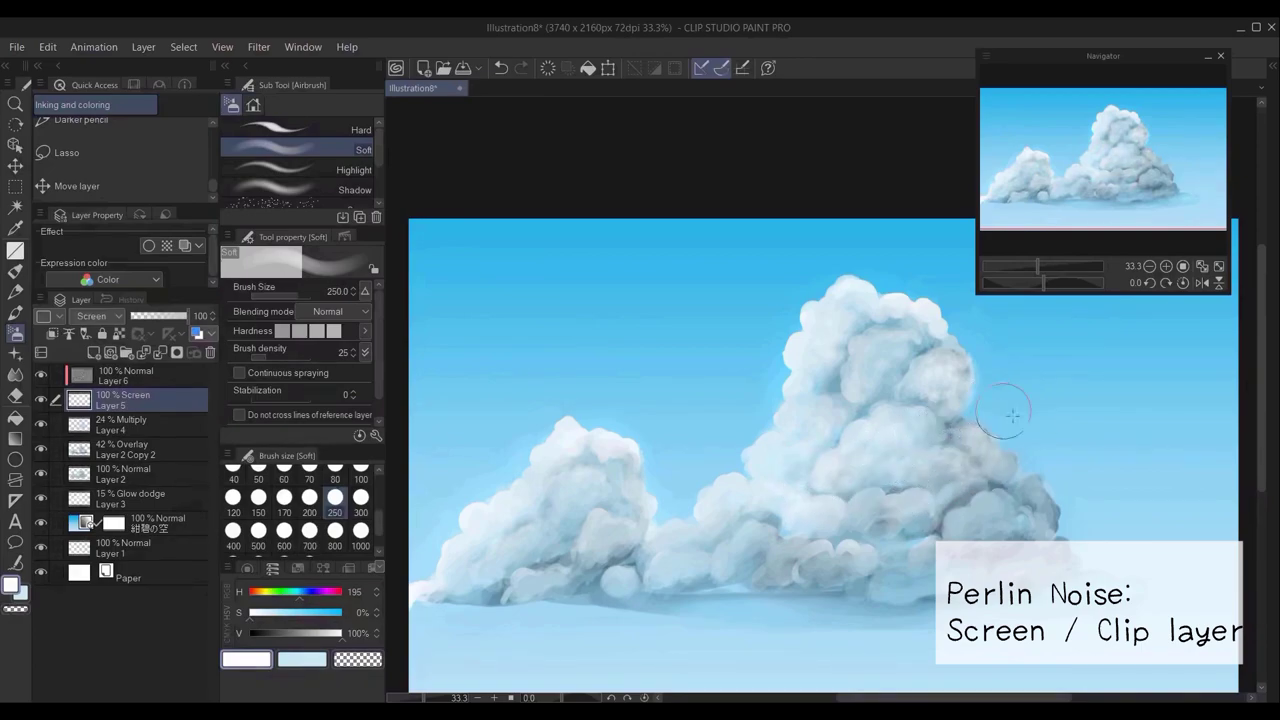
mouse_move(1008, 475)
mouse_down()
mouse_move(968, 456)
mouse_move(994, 478)
mouse_move(976, 501)
mouse_move(1040, 523)
mouse_move(981, 523)
mouse_move(804, 568)
mouse_move(758, 547)
mouse_move(786, 566)
mouse_up()
drag(685, 569, 918, 518)
mouse_move(1003, 525)
mouse_down()
mouse_move(871, 567)
mouse_move(796, 565)
mouse_move(850, 565)
mouse_move(840, 483)
mouse_up()
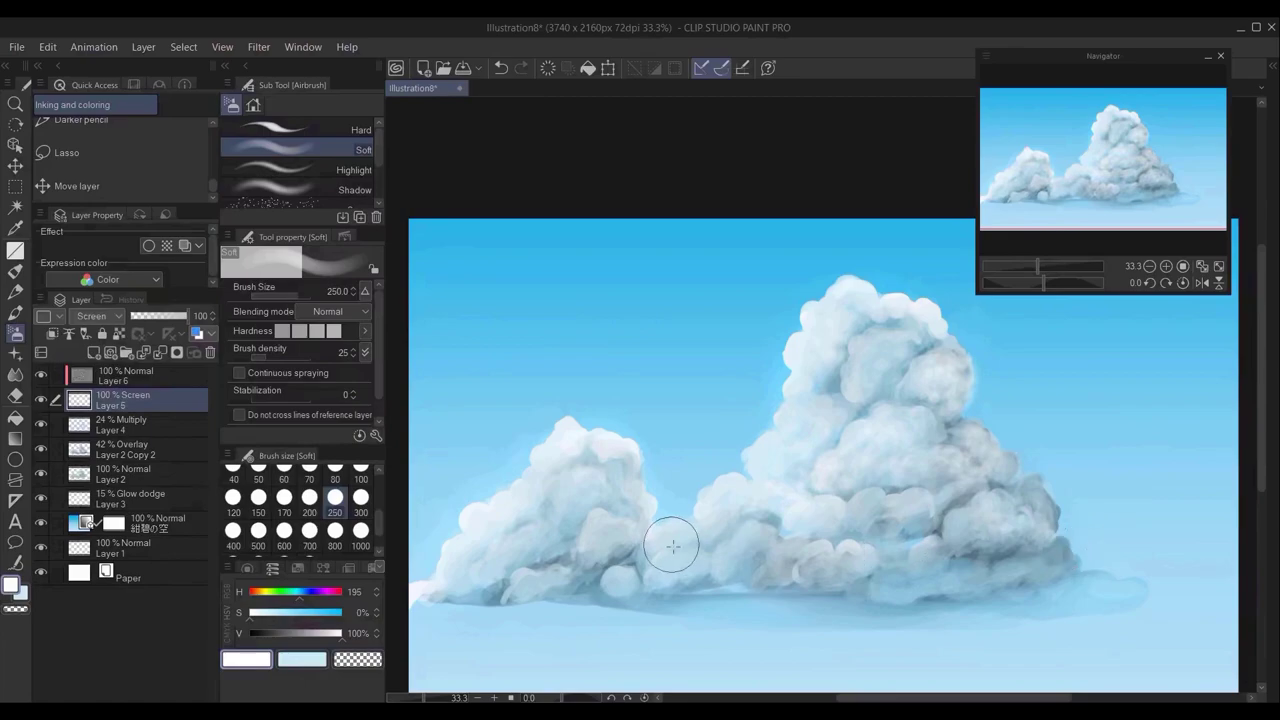
drag(672, 545, 700, 543)
click(158, 319)
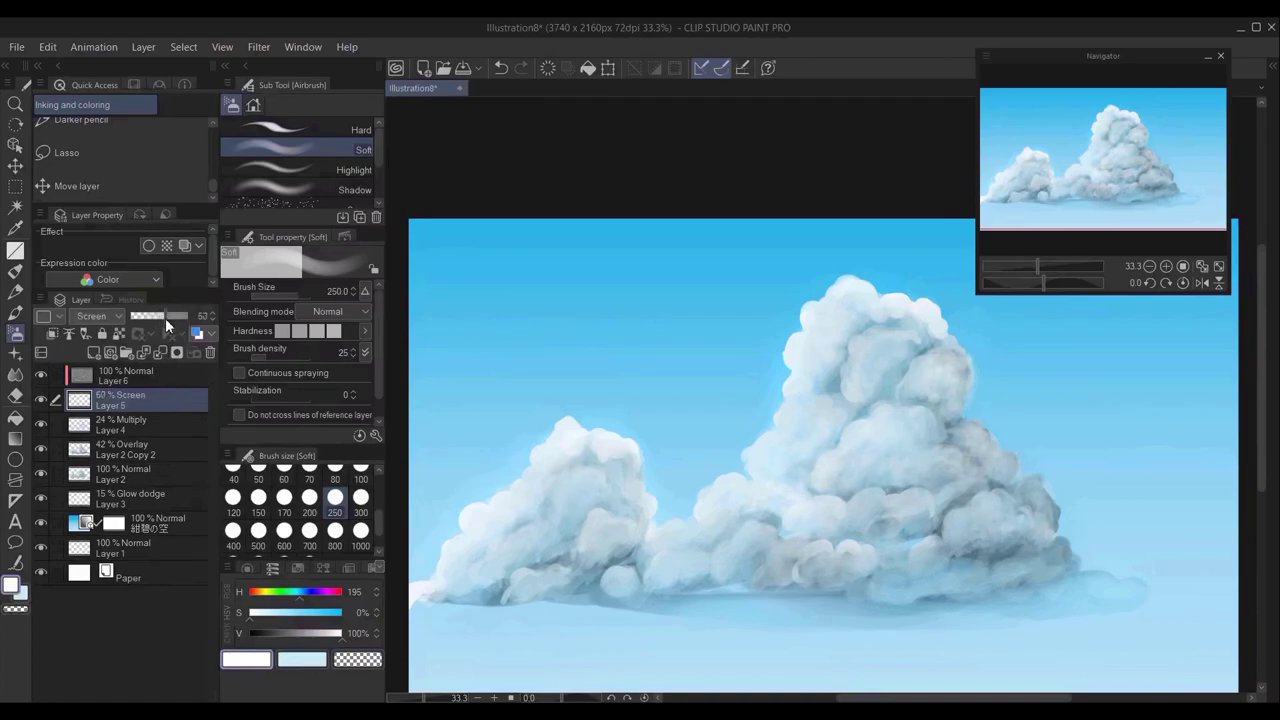
drag(165, 318, 169, 317)
Add a new top layer and airbrush a shadow band along the clouds' flat base in a dark blue sampled from the small cloud
click(115, 375)
click(94, 353)
alt+click(588, 553)
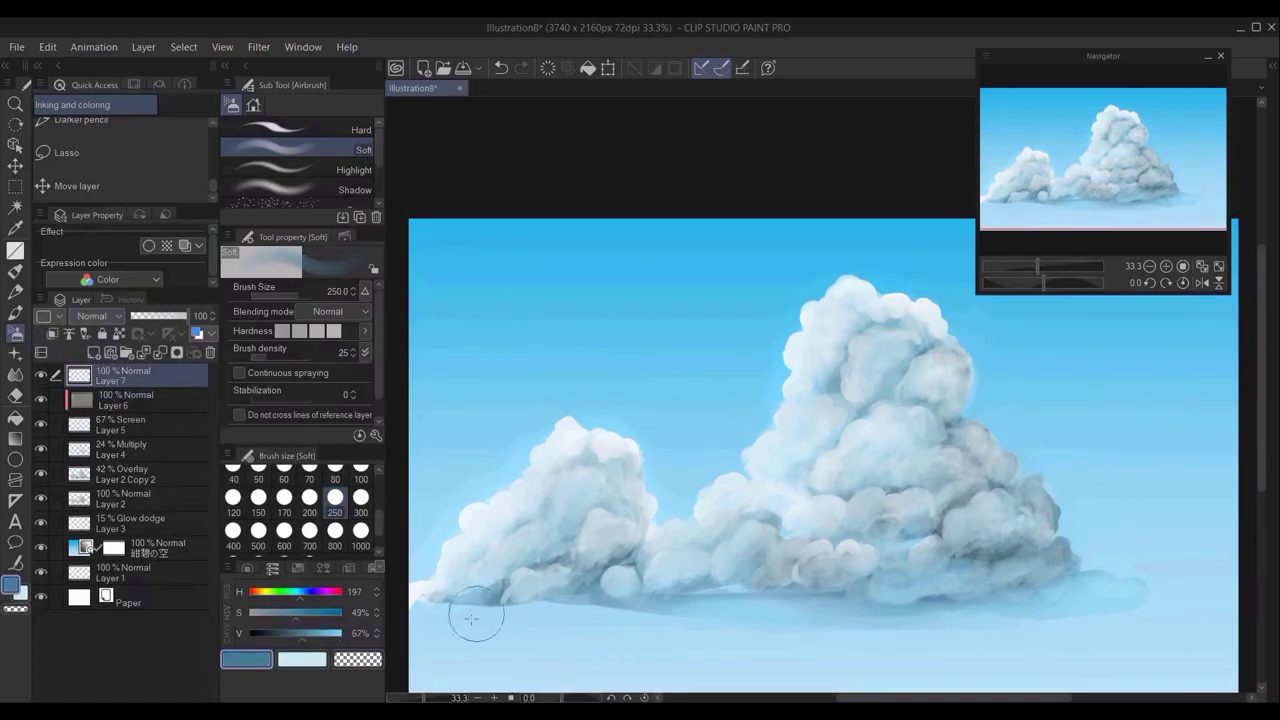
drag(469, 617, 950, 603)
drag(745, 579, 648, 583)
drag(487, 595, 566, 596)
drag(1072, 582, 1104, 582)
drag(602, 594, 662, 592)
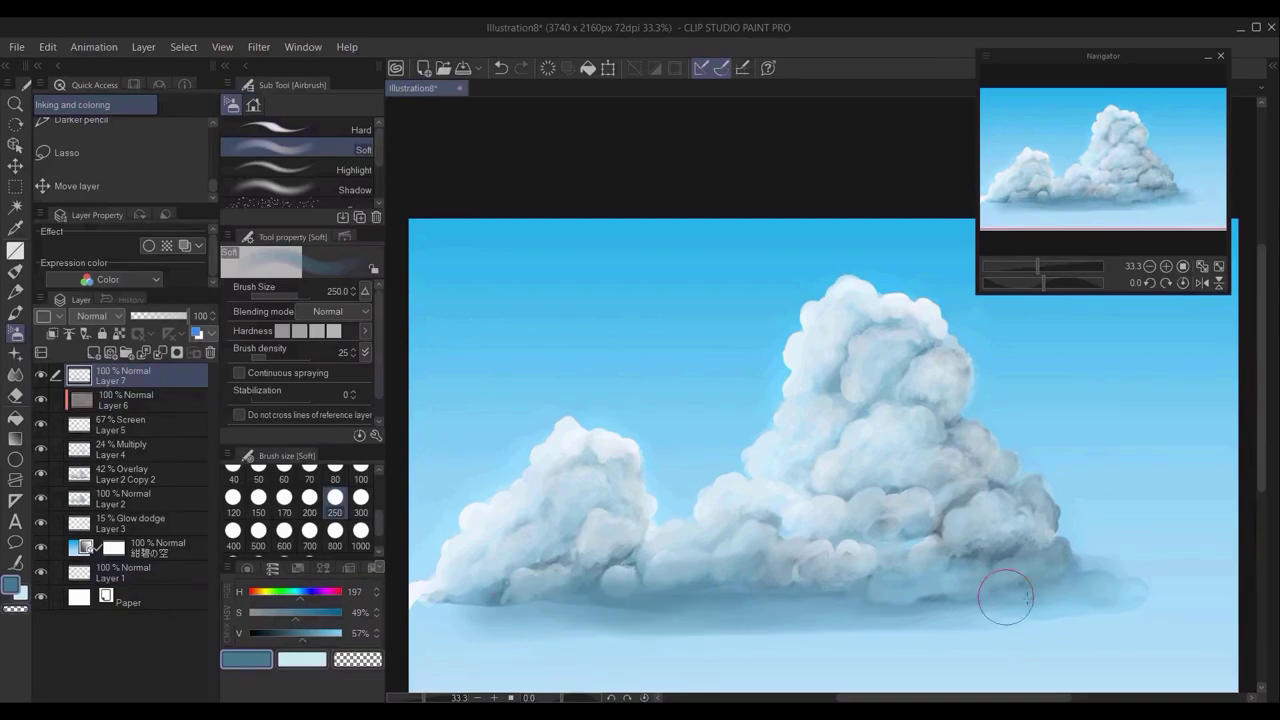
drag(481, 607, 455, 606)
Soften the lower edge of the base shadow on Layer 7 with the Blend tool at size 250
key(j)
click(159, 496)
click(335, 497)
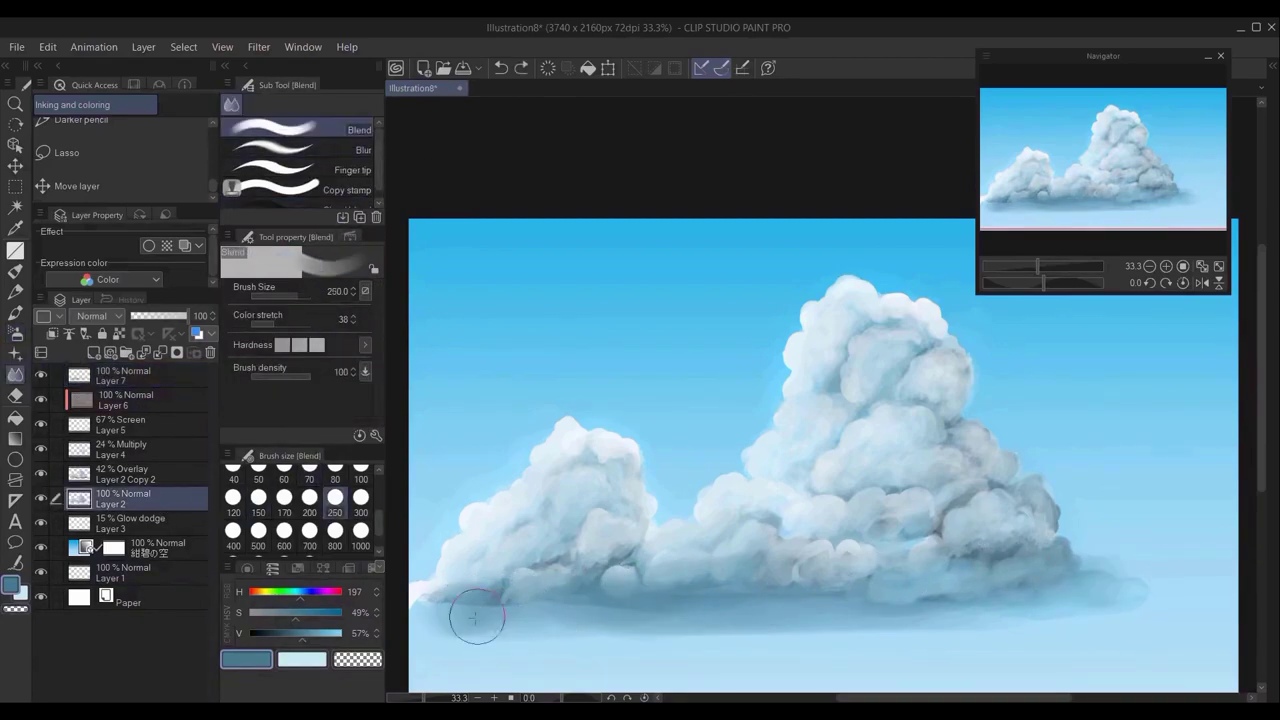
click(150, 375)
drag(474, 632, 990, 630)
drag(440, 645, 500, 640)
Set Layer 7 to Multiply at 74% opacity and the Overlay layer's opacity to 56%
click(98, 318)
click(117, 366)
click(119, 334)
drag(182, 316, 162, 316)
click(122, 474)
On Layer 2, blend the puffs near the tall cloud's top right with Cloud blend, using a light cloud colour sampled from the small cloud
click(118, 498)
click(17, 373)
alt+click(620, 510)
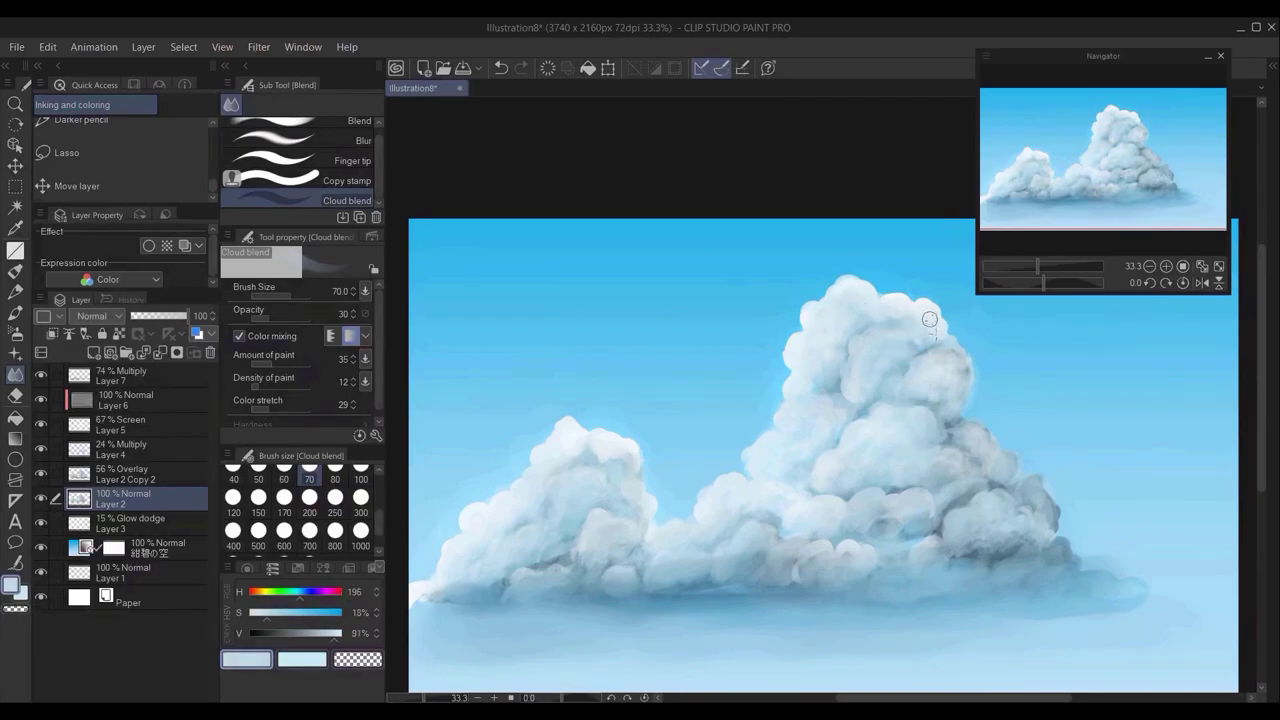
drag(921, 311, 947, 331)
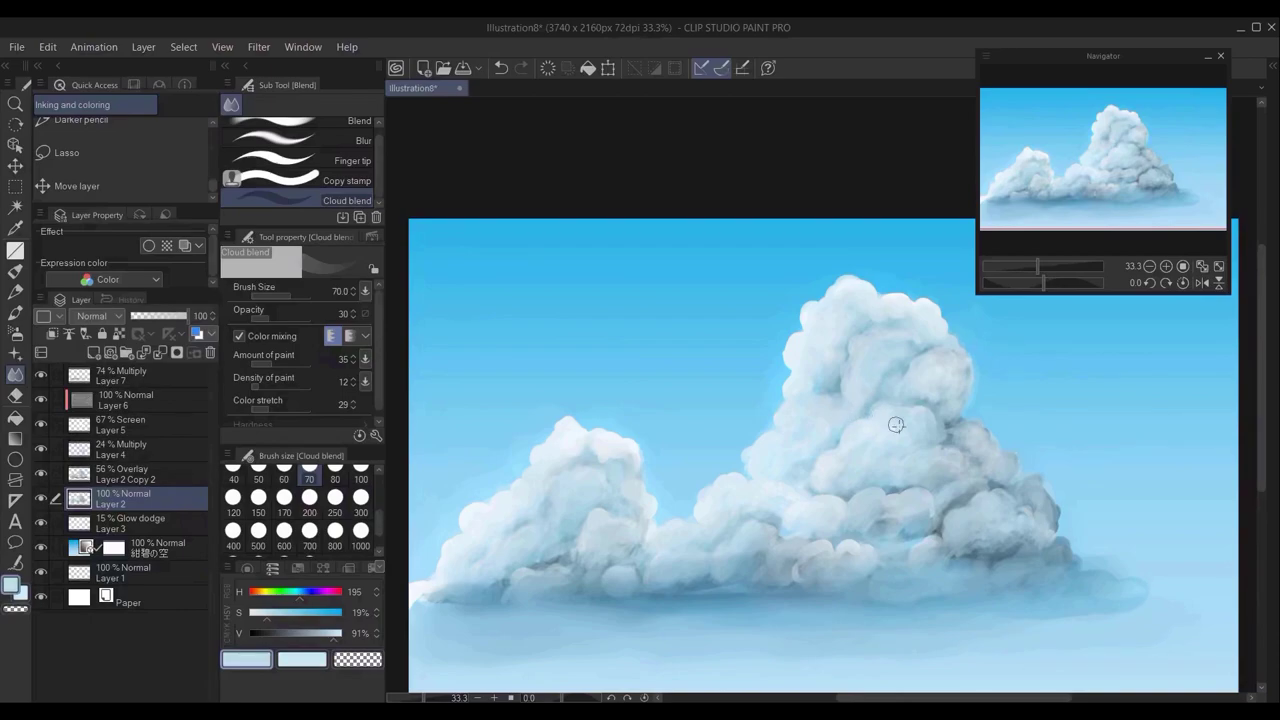
Group the cloud layers from Layer 7 down to Layer 2 into a new layer folder
click(175, 381)
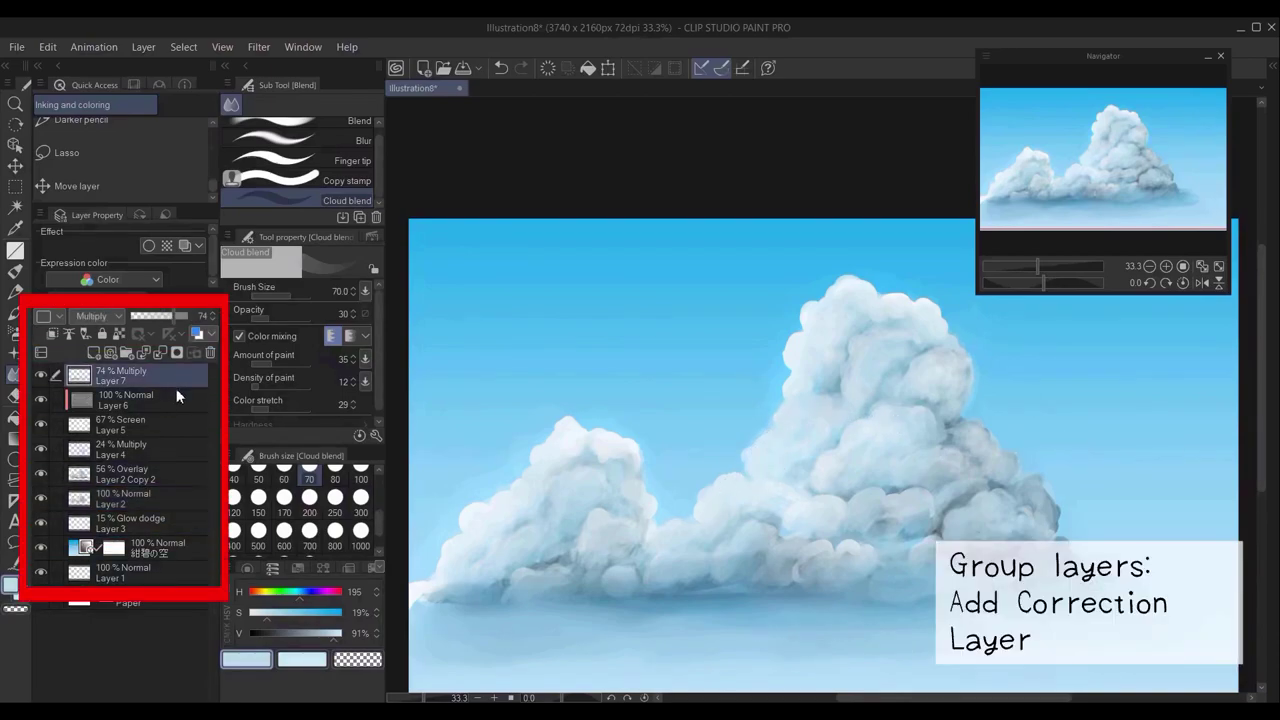
click(127, 352)
click(168, 399)
shift+click(160, 547)
drag(169, 409, 122, 377)
Add a Color balance correction layer above the cloud folder, shifting the shadows towards blue at level 31
click(94, 352)
right_click(126, 379)
click(399, 456)
drag(805, 223, 849, 224)
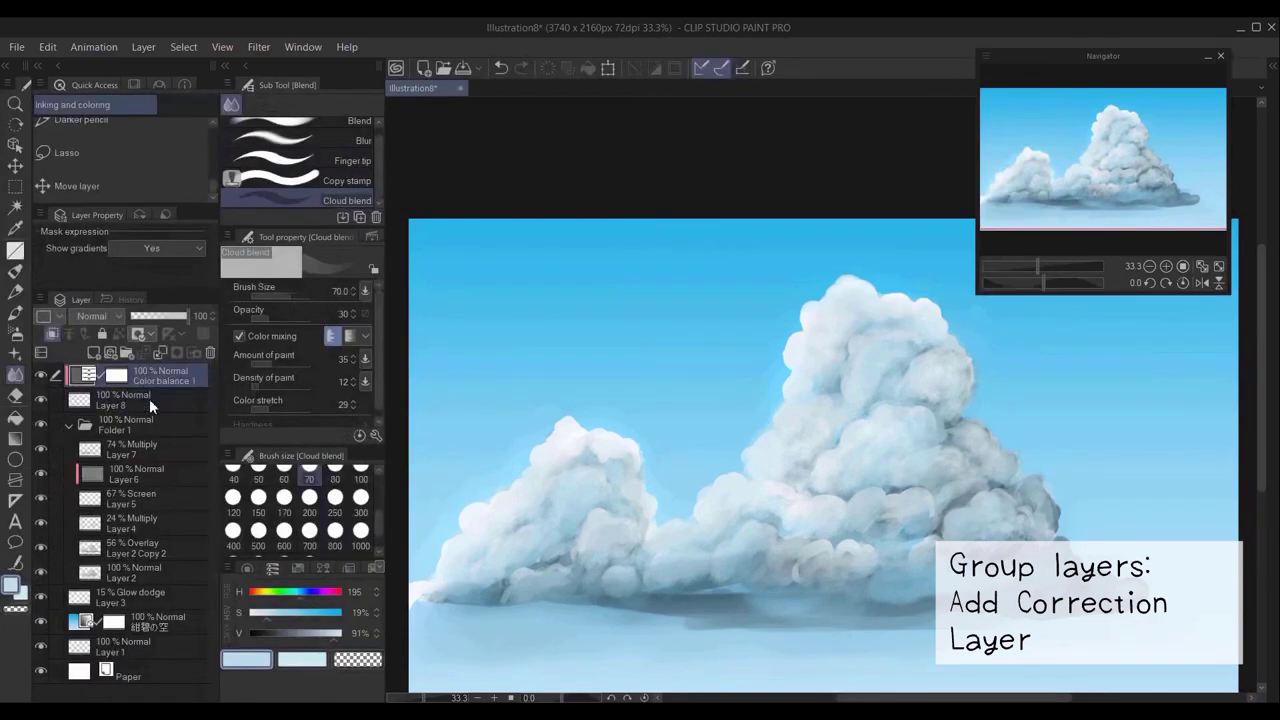
Reopen the Color balance correction layer's settings and fine-tune its half-tone levels
double_click(93, 370)
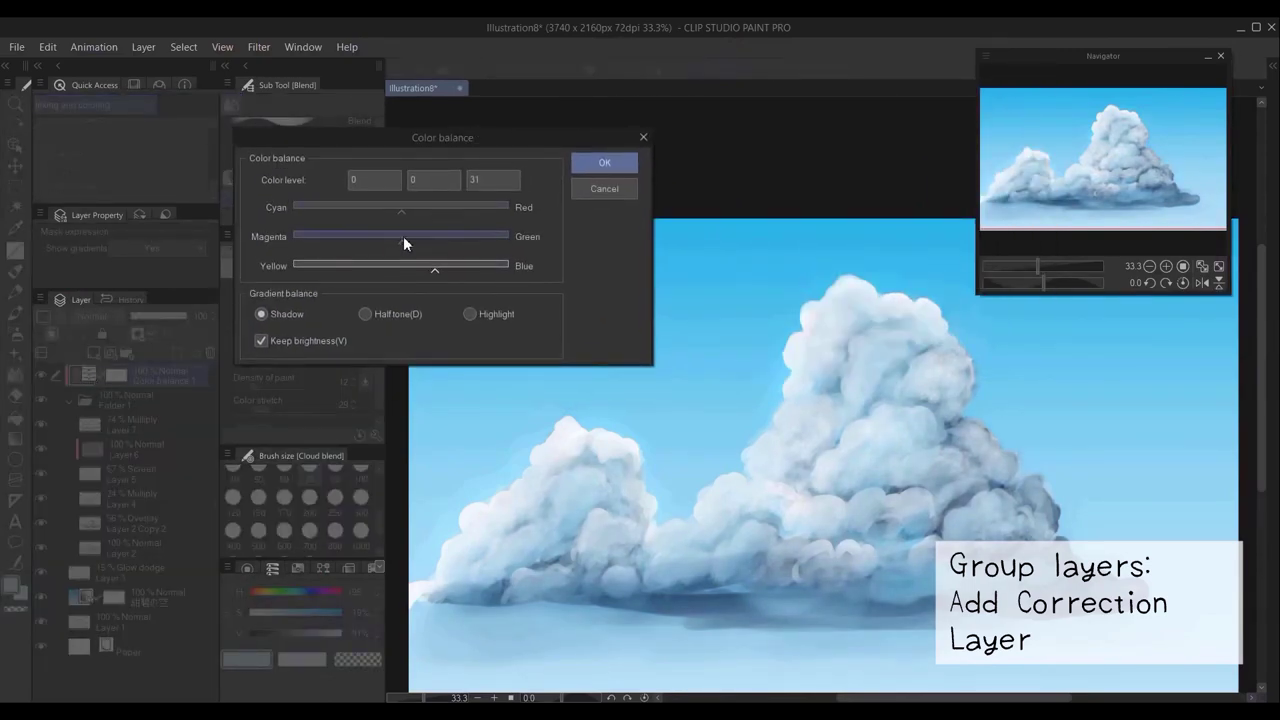
drag(403, 238, 404, 237)
mouse_move(402, 207)
mouse_down()
mouse_move(417, 204)
mouse_move(401, 207)
mouse_up()
click(366, 314)
click(428, 207)
mouse_move(400, 267)
mouse_down()
mouse_move(420, 205)
mouse_move(404, 205)
mouse_move(398, 263)
mouse_up()
Set the shadow color balance to cyan-red 7, magenta-green 5 and yellow-blue 28, with Keep brightness enabled
click(470, 314)
click(261, 314)
click(261, 341)
click(448, 266)
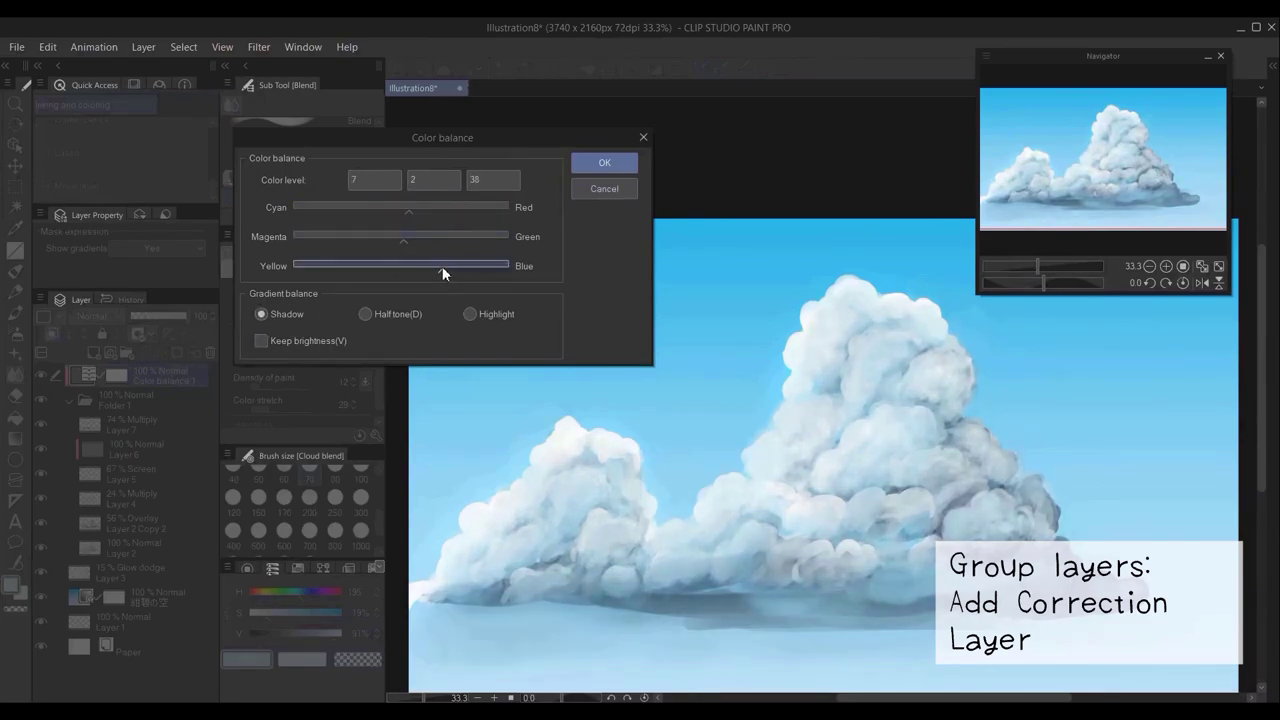
click(430, 266)
click(422, 236)
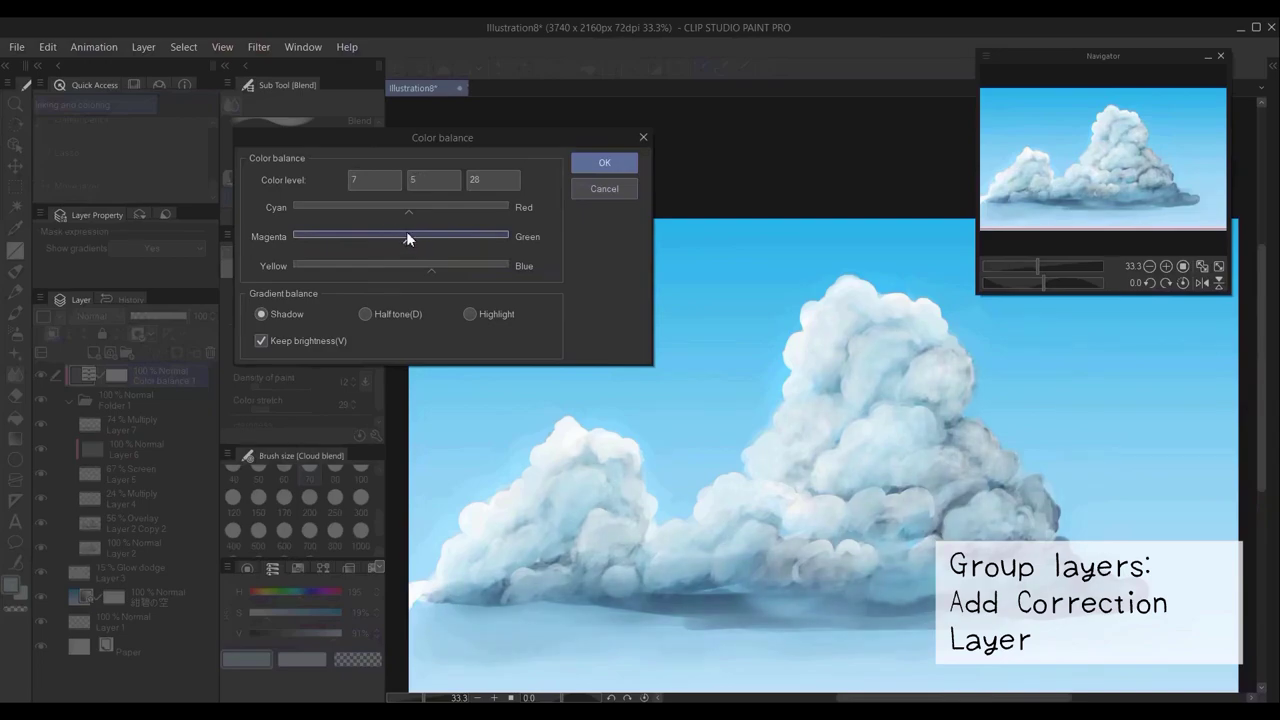
Adjust the half-tone and highlight color balance slightly, apply it, and set the correction layer's opacity to 70%
click(365, 314)
click(425, 267)
click(420, 237)
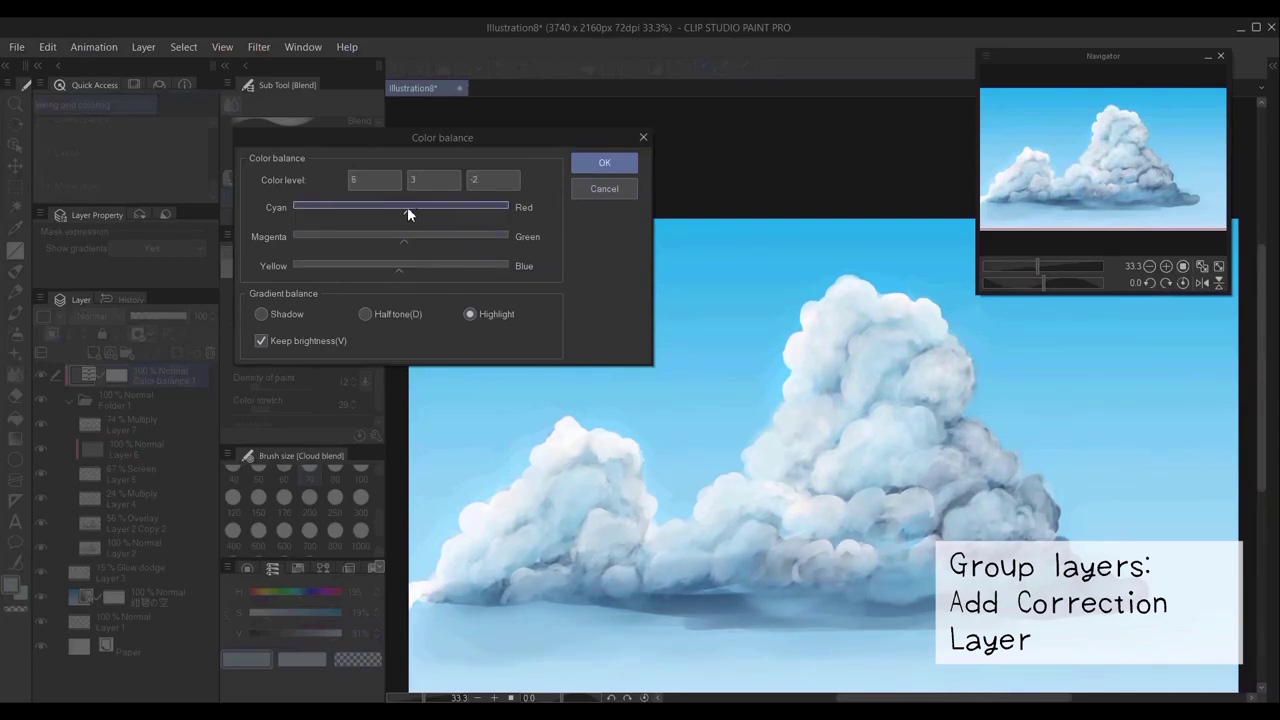
click(604, 162)
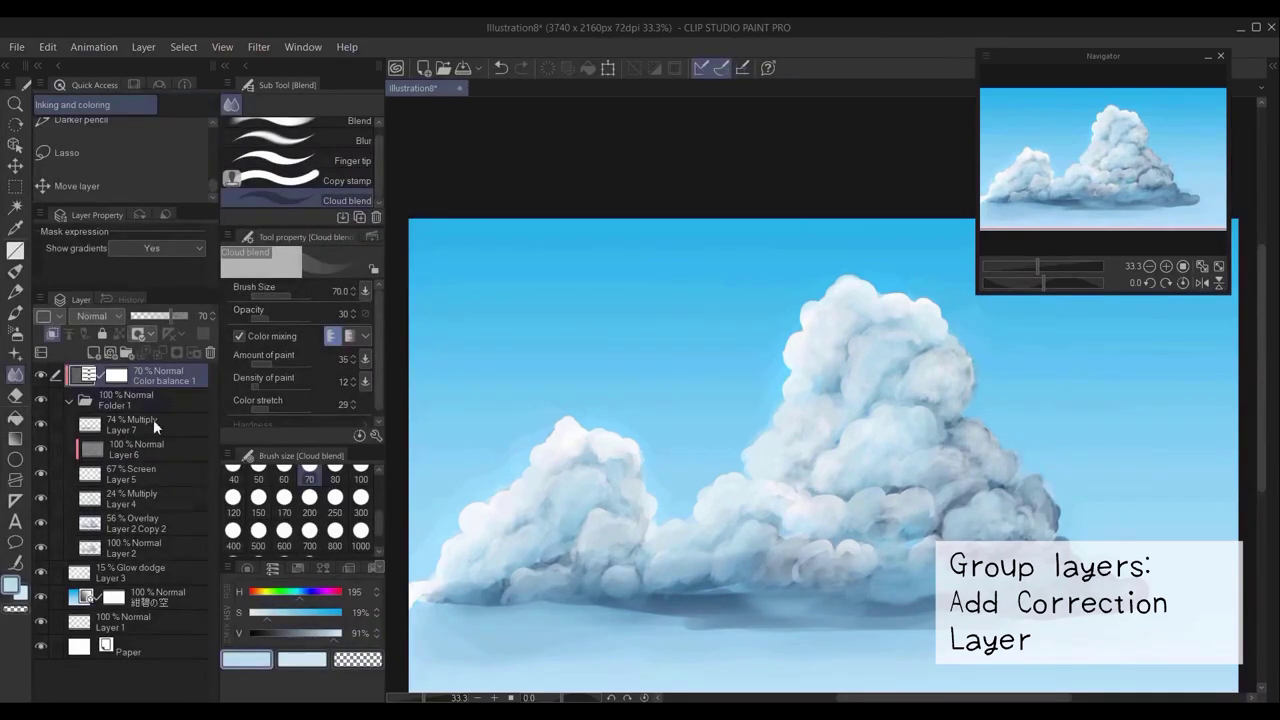
Move all cloud layers from Color balance 1 down to Layer 3 together to reposition the clouds lower in the sky
shift+click(155, 572)
click(14, 169)
drag(900, 450, 961, 523)
scroll(1083, 551, down, 3)
scroll(1127, 493, up, 2)
mouse_move(860, 545)
mouse_down()
mouse_move(900, 520)
mouse_move(890, 488)
mouse_move(915, 531)
mouse_move(863, 530)
mouse_up()
Add a new layer directly above the sky gradient layer and set it to Multiply
click(150, 597)
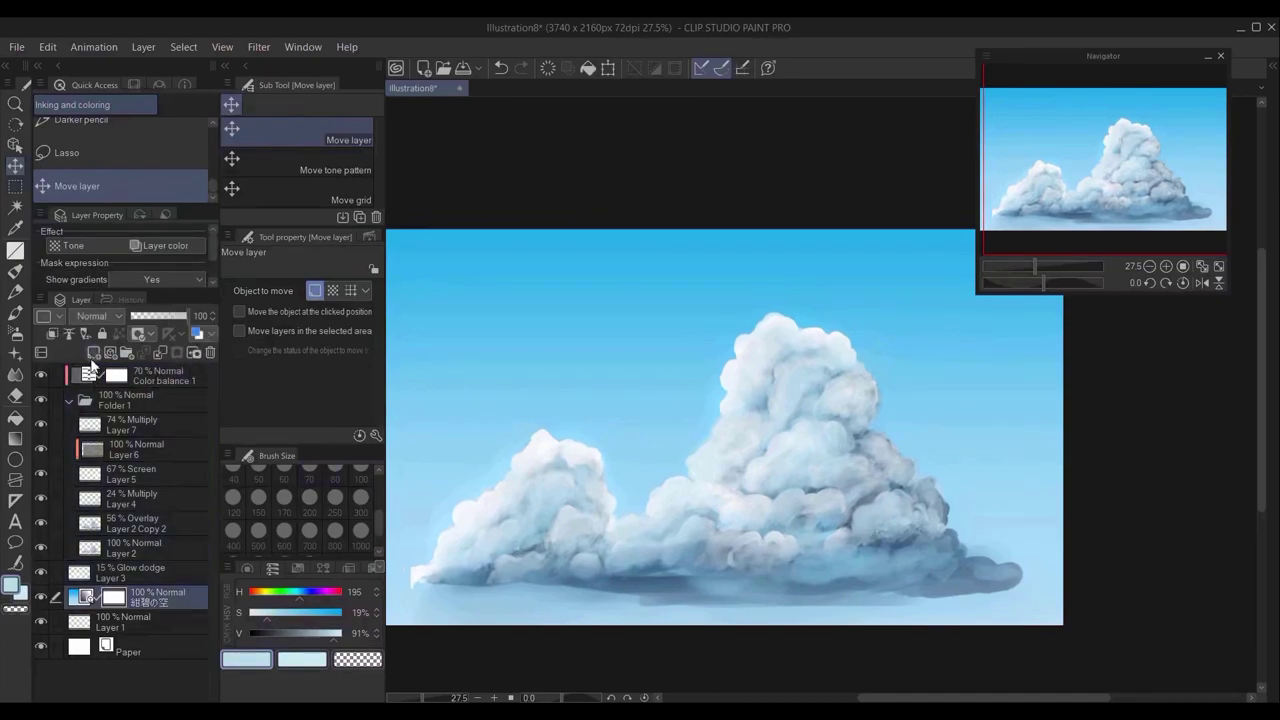
click(93, 353)
click(97, 316)
click(102, 367)
Airbrush sky blue over the sky around the clouds on the Multiply layer, using the Soft airbrush at size 500
click(15, 334)
click(258, 532)
mouse_move(420, 621)
mouse_down()
mouse_move(946, 620)
mouse_move(1040, 545)
mouse_up()
drag(395, 575, 402, 557)
mouse_move(420, 245)
mouse_down()
mouse_move(507, 296)
mouse_move(960, 397)
mouse_move(911, 423)
mouse_up()
mouse_move(385, 350)
mouse_down()
mouse_move(1127, 349)
mouse_move(405, 348)
mouse_up()
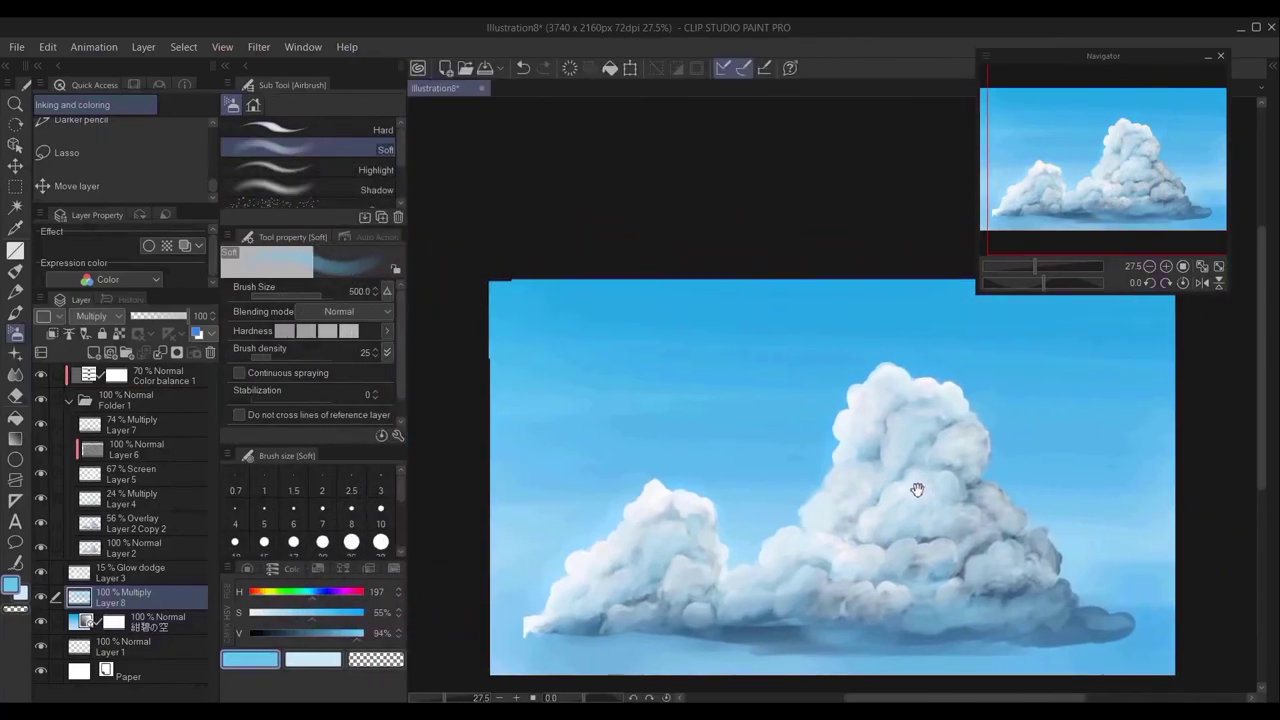
Smooth the sky shading on the Multiply layer with the Blend tool at size 800
click(15, 375)
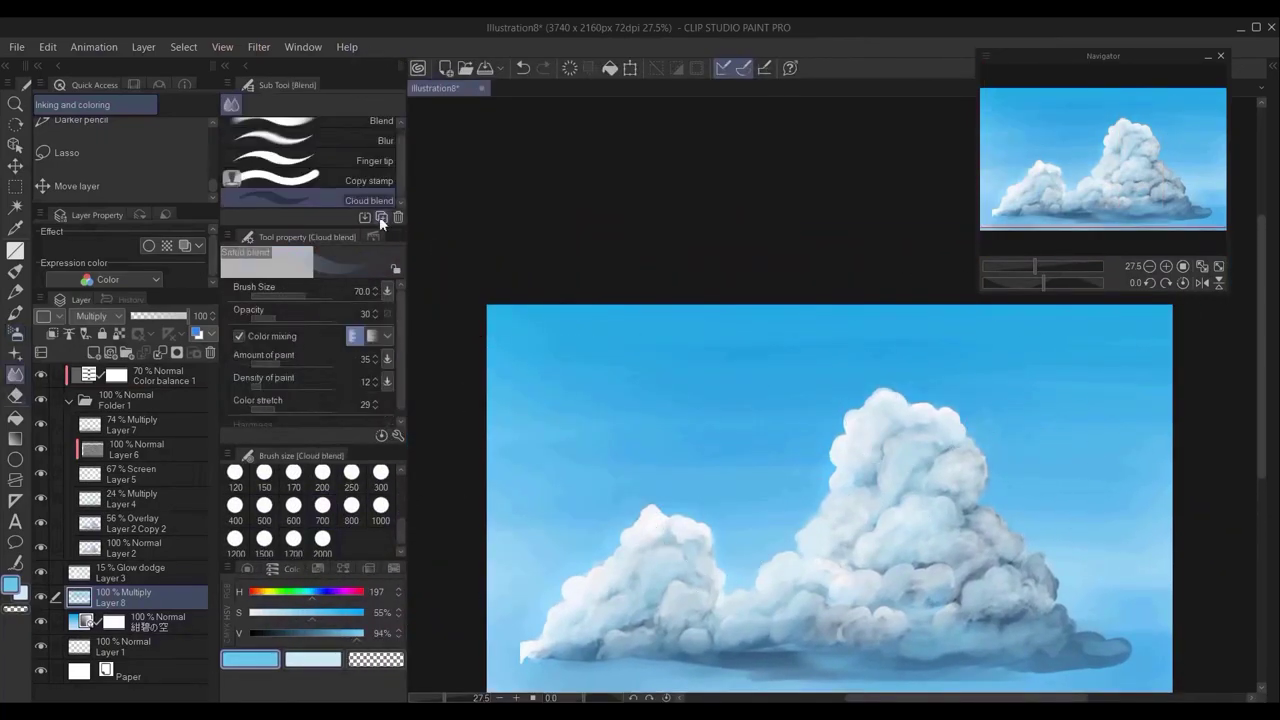
click(372, 126)
click(353, 515)
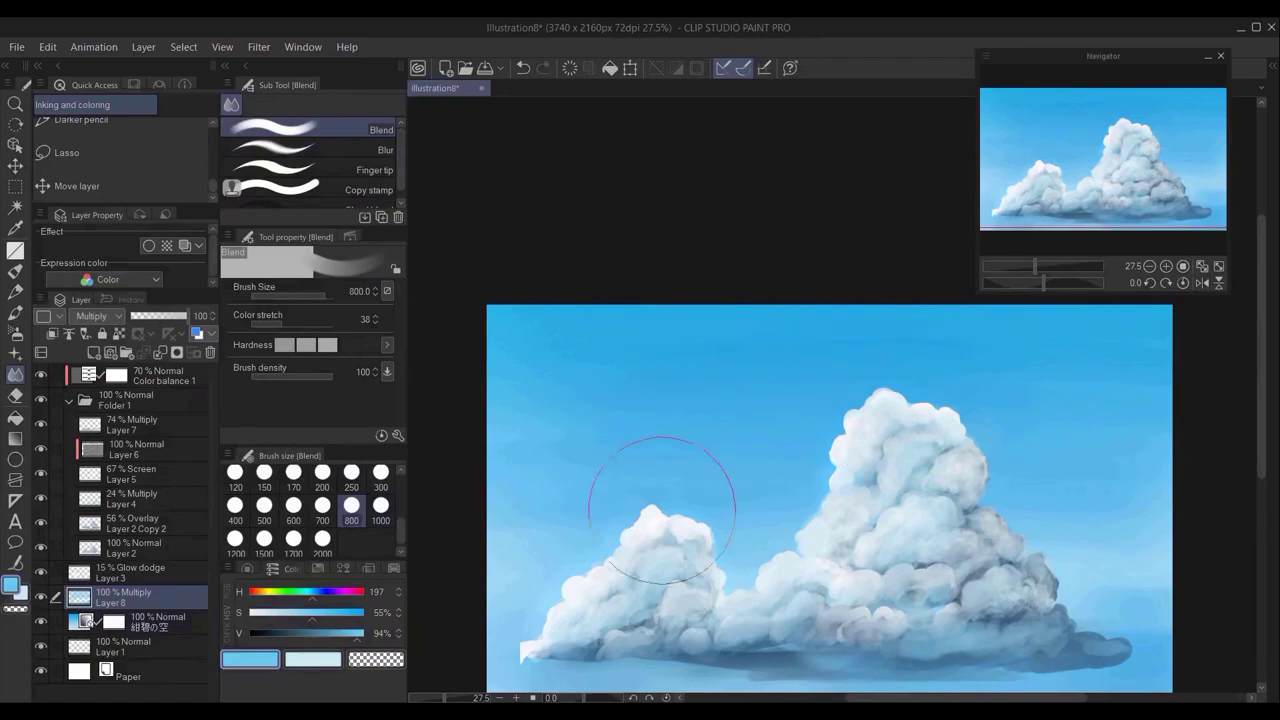
Add a new top layer and prepare the Watery brush at size 25 with a grey-blue sampled from the tall cloud
click(178, 377)
click(93, 353)
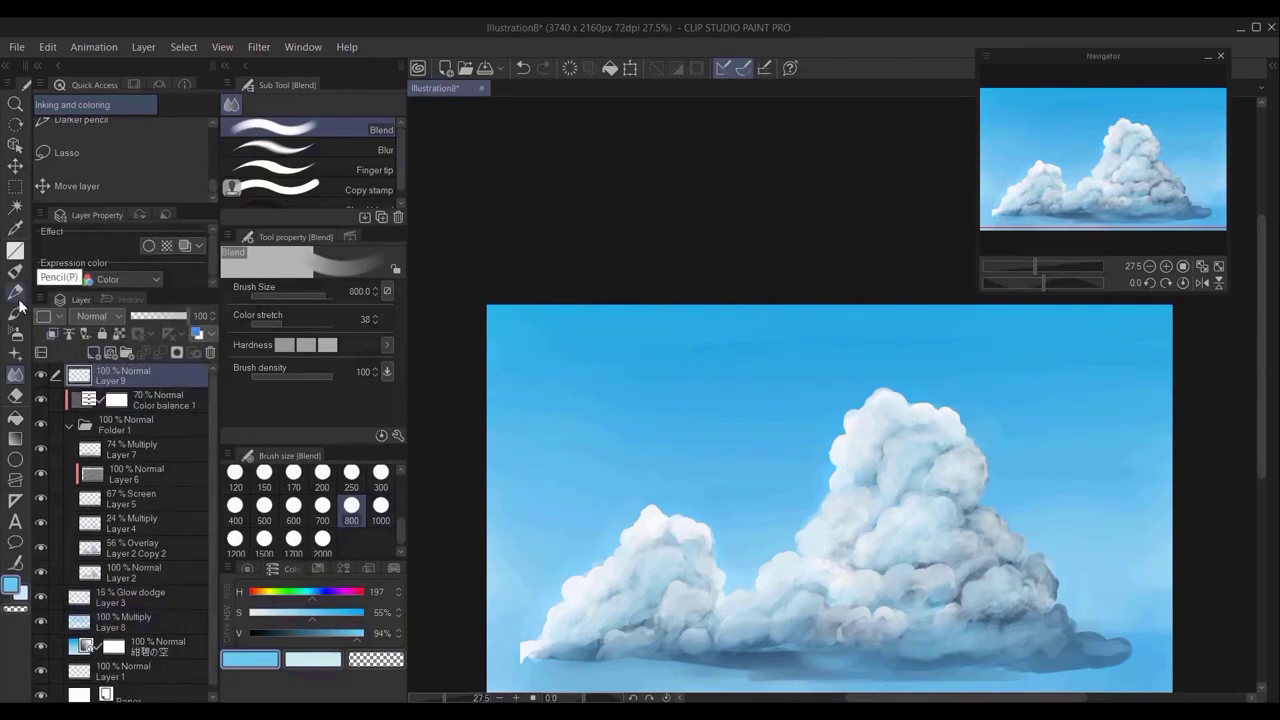
click(16, 313)
drag(352, 632, 312, 622)
scroll(1005, 475, up, 4)
drag(1008, 480, 915, 450)
alt+click(880, 460)
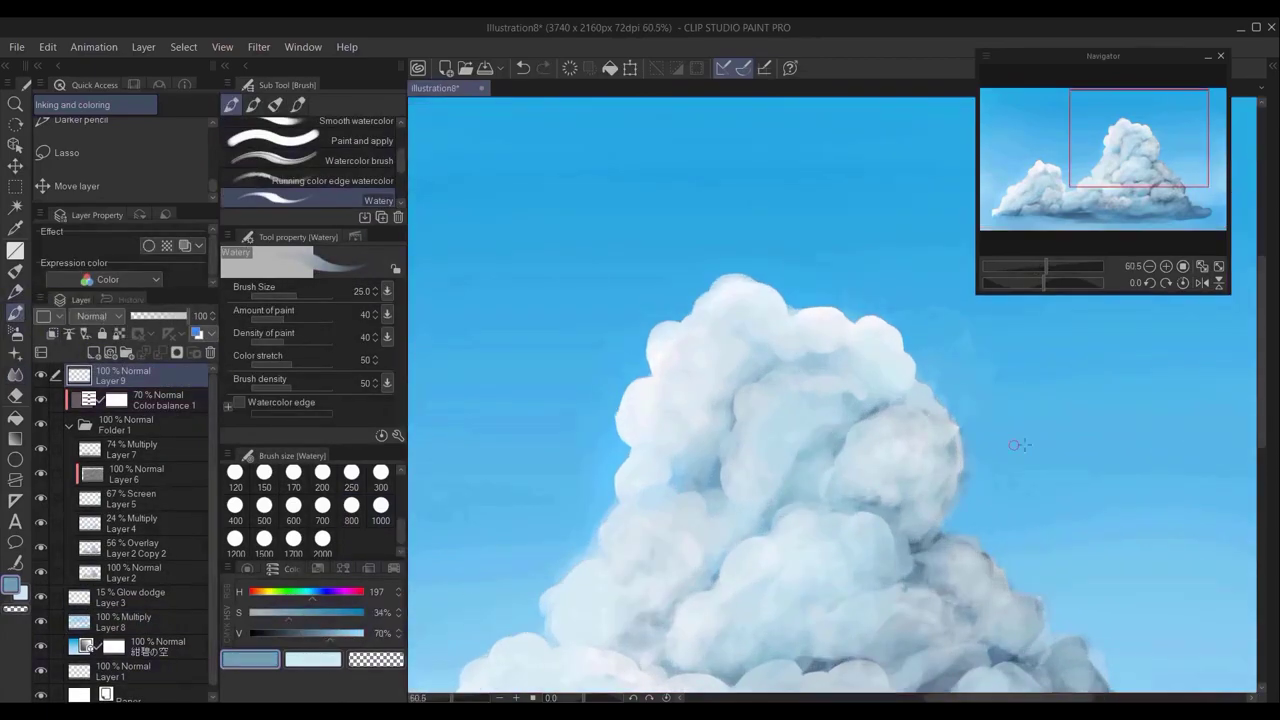
Paint a thin horizontal cloud strip across the tall cloud's left edge with the Watery brush
drag(1053, 476, 1050, 493)
drag(925, 510, 1200, 508)
key(ctrl+z)
drag(700, 505, 945, 503)
drag(640, 494, 886, 486)
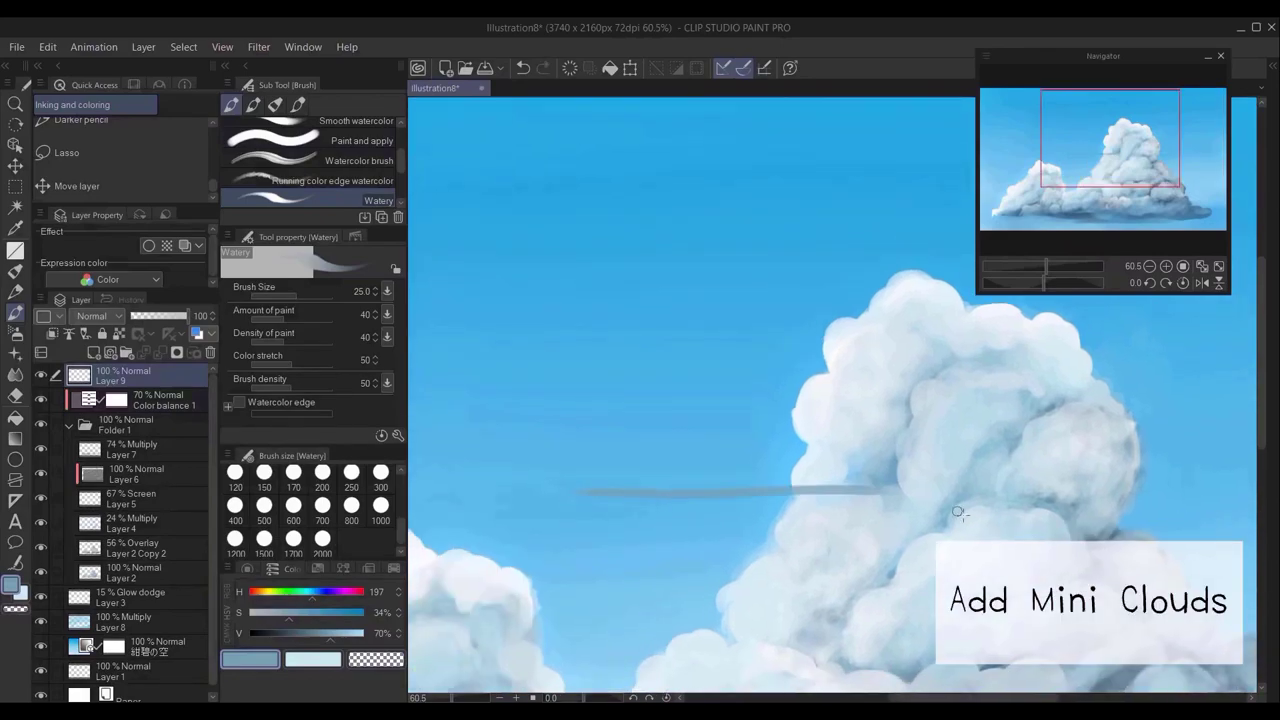
drag(800, 490, 990, 488)
mouse_move(798, 491)
mouse_down()
mouse_move(952, 479)
mouse_move(858, 490)
mouse_up()
key(ctrl+z)
Thicken the strip and add darker blue rounded puffs along its top with the Watery brush at sizes 70 and 60
click(314, 621)
drag(1024, 487, 818, 486)
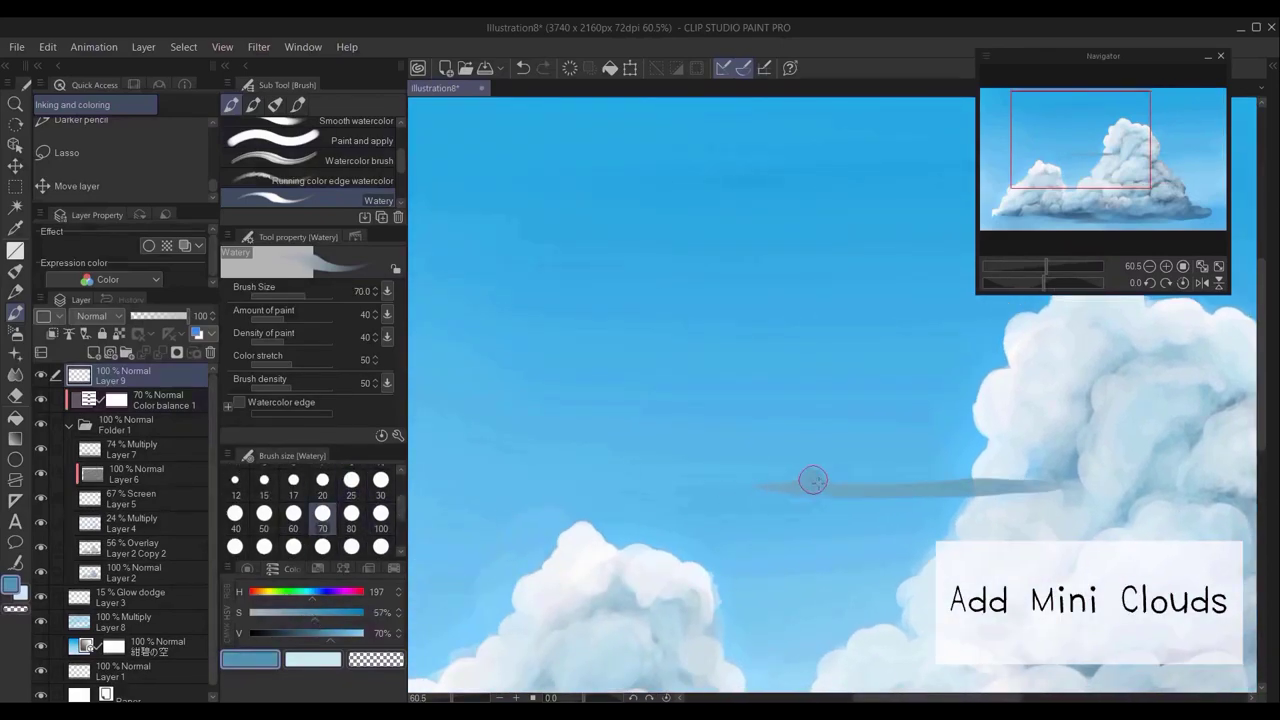
drag(893, 470, 1065, 480)
click(304, 633)
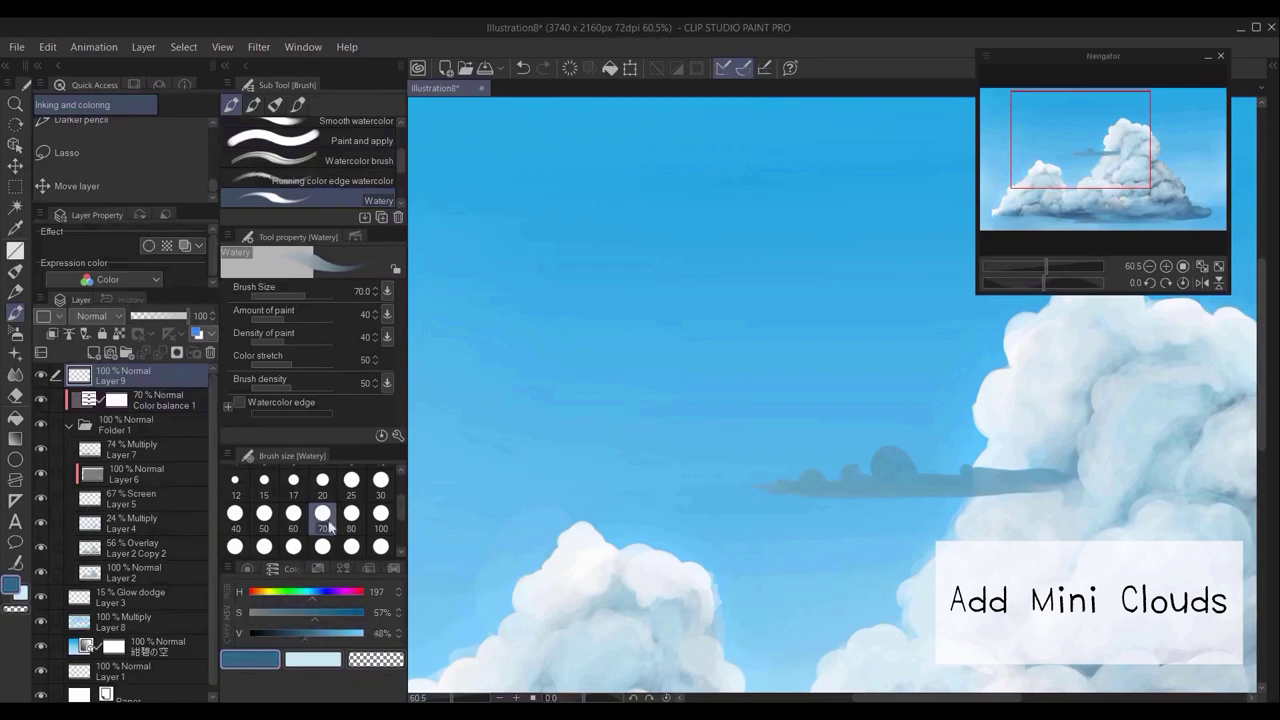
click(293, 513)
drag(900, 491, 826, 496)
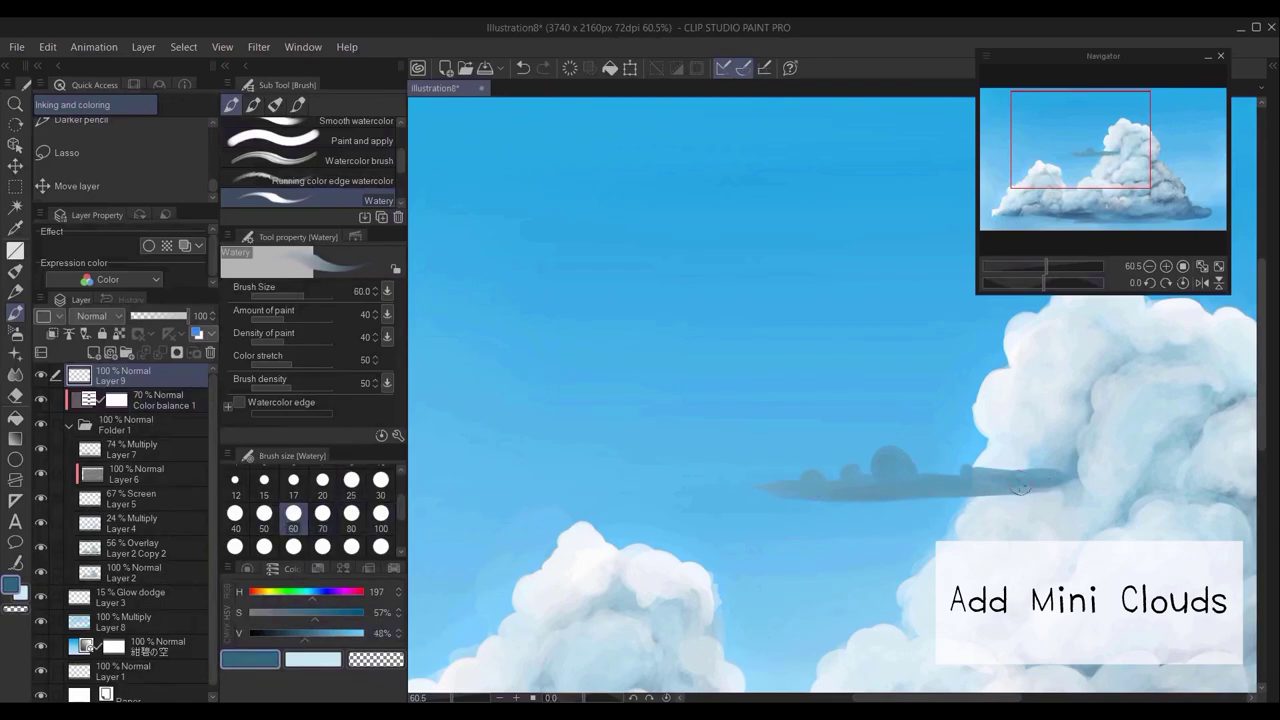
Lighten the mini cloud's largest puff with a pale grey-blue and erase along the strip's underside
alt+click(813, 480)
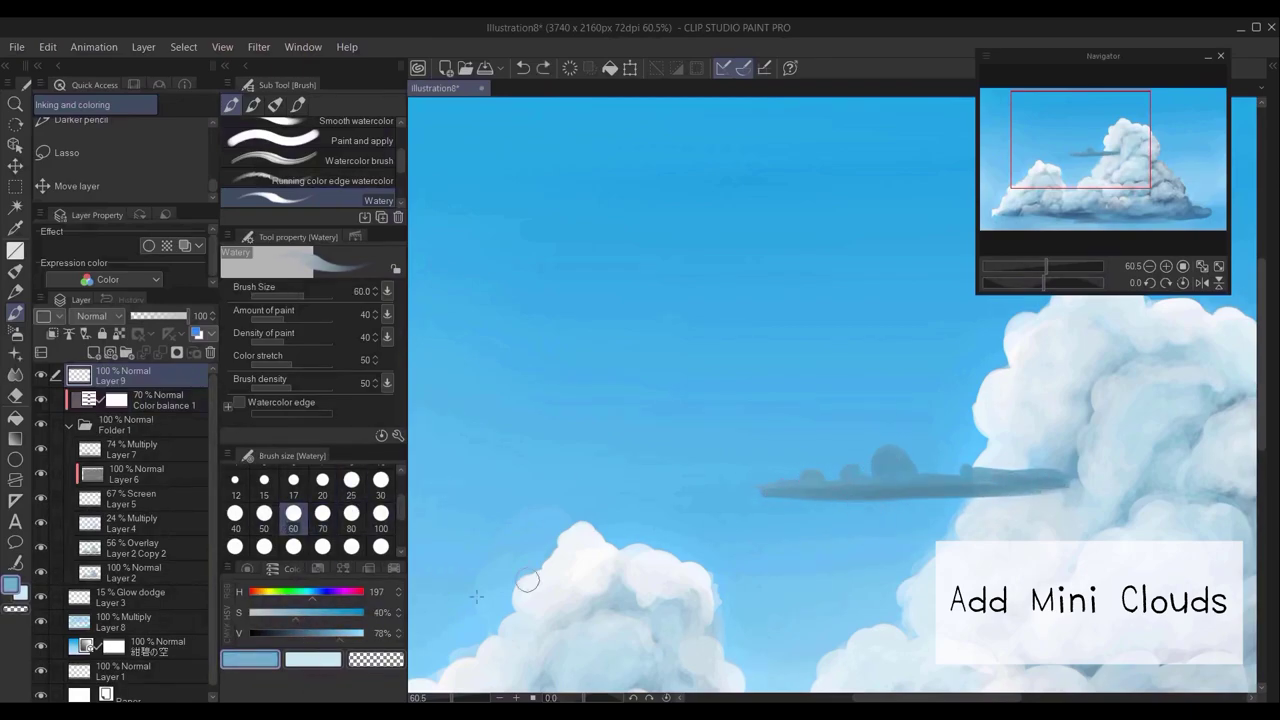
click(271, 613)
drag(889, 461, 886, 474)
key(e)
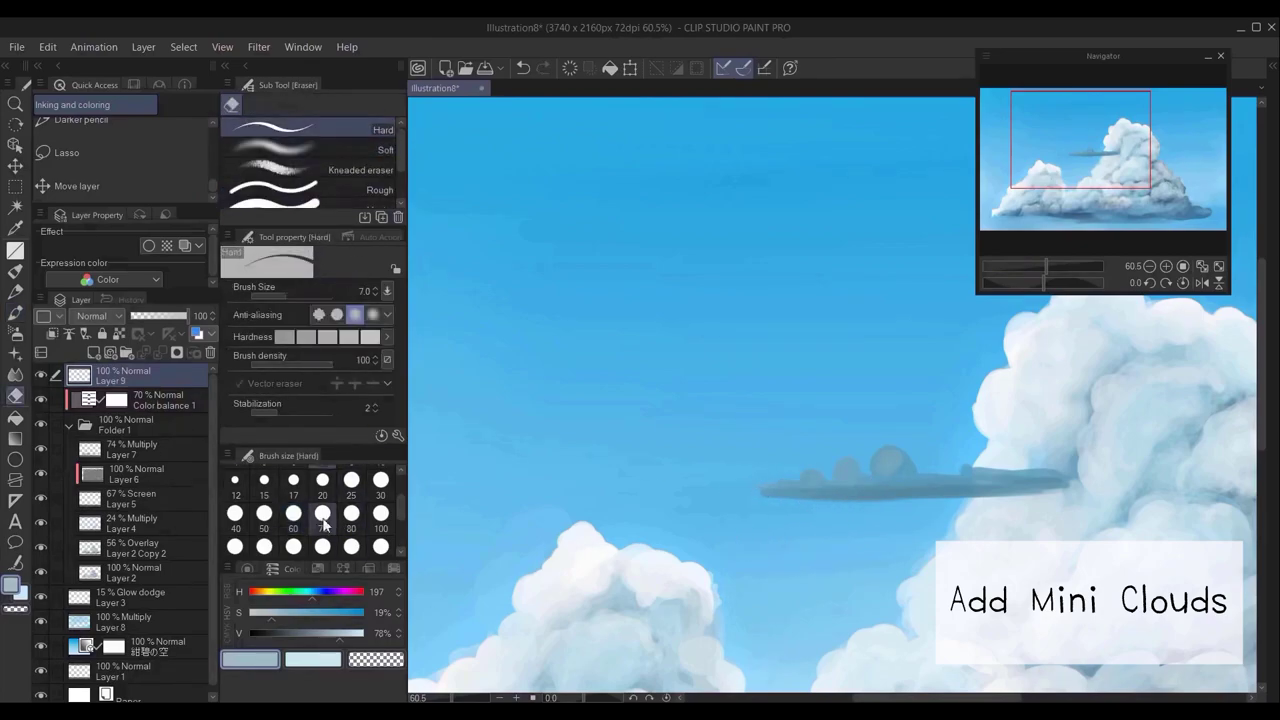
drag(878, 502, 950, 499)
Rework the mini cloud's puffs with the Lighter pencil at sizes 60 and 25, using blues sampled from the strip
key(p)
click(366, 170)
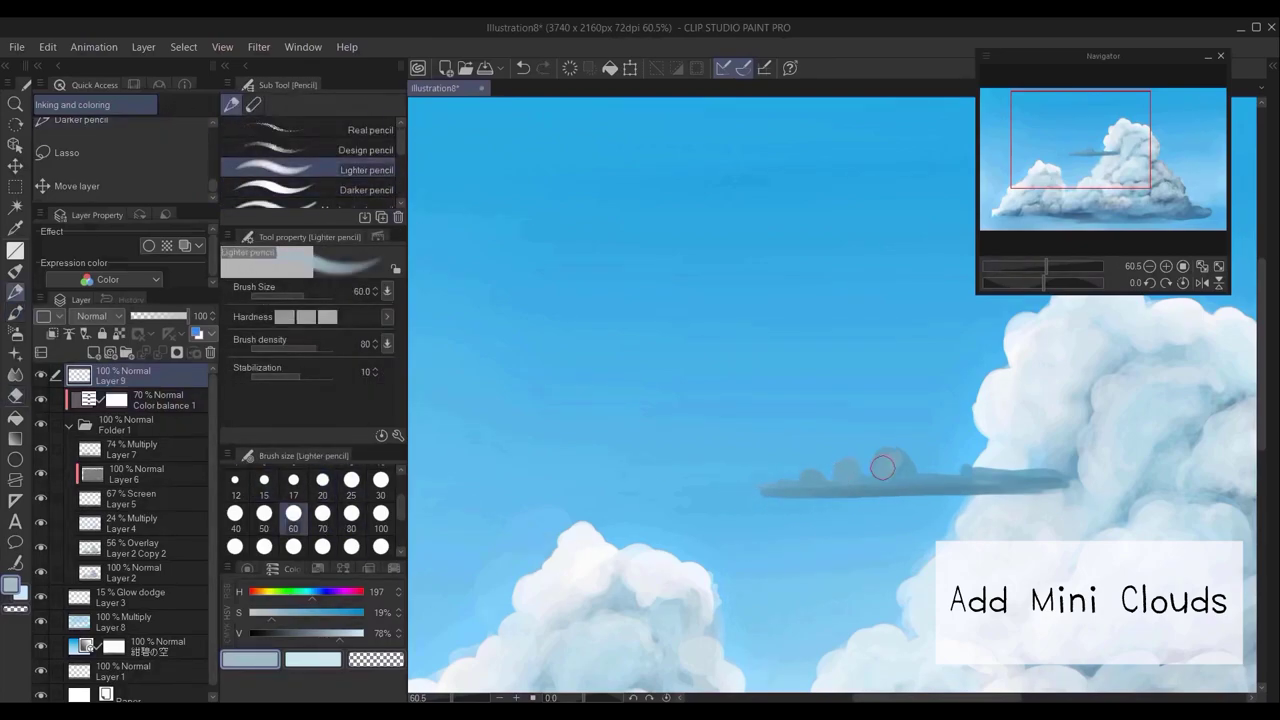
drag(885, 459, 890, 463)
alt+click(888, 485)
click(351, 481)
alt+click(854, 516)
key(ctrl+z)
alt+click(847, 481)
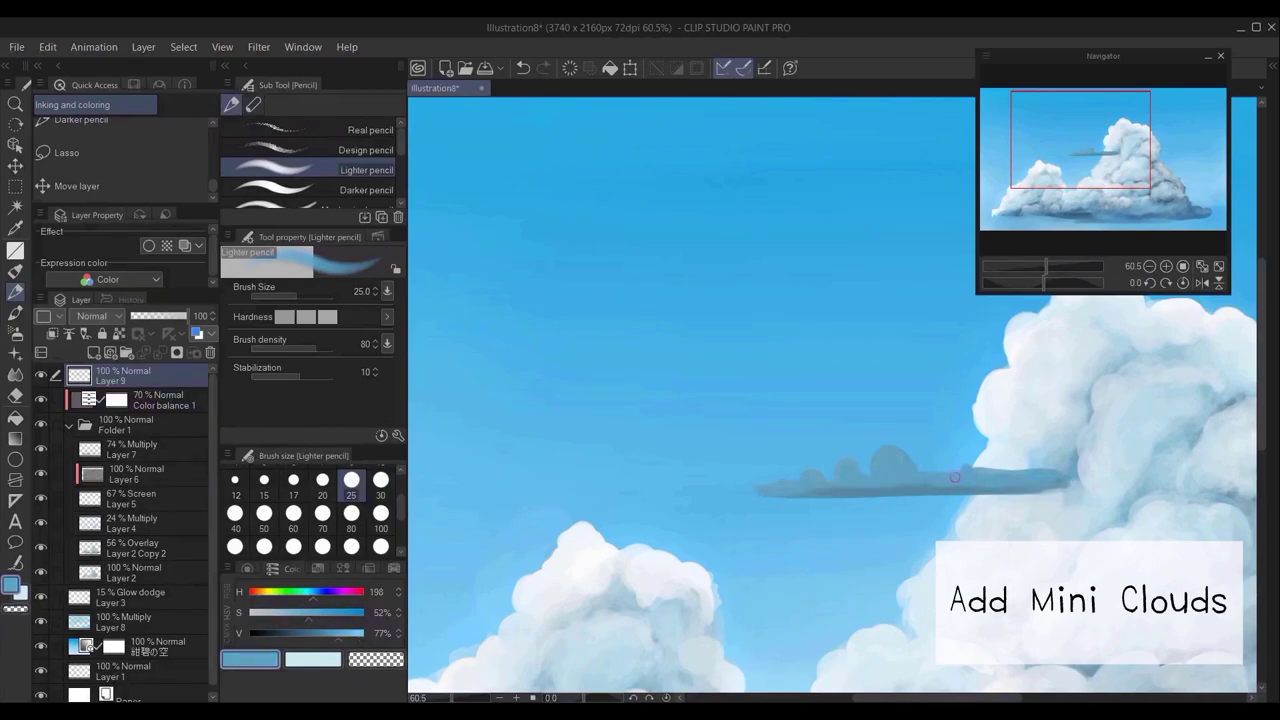
key(ctrl+z)
Trim the mini cloud's edges with the eraser and add a small puff near its right end with the Lighter pencil
key(e)
click(990, 470)
drag(1050, 498, 795, 503)
key(p)
scroll(945, 425, up, 1)
key(bracketright)
drag(1014, 469, 1021, 466)
Darken the mini cloud on Layer 9 with the Hue/Saturation/Luminosity adjustment
scroll(707, 493, down, 2)
key(ctrl+u)
drag(700, 238, 653, 256)
key(Return)
Scale the mini cloud on Layer 9 down in height and width beside the tall cloud
key(ctrl+t)
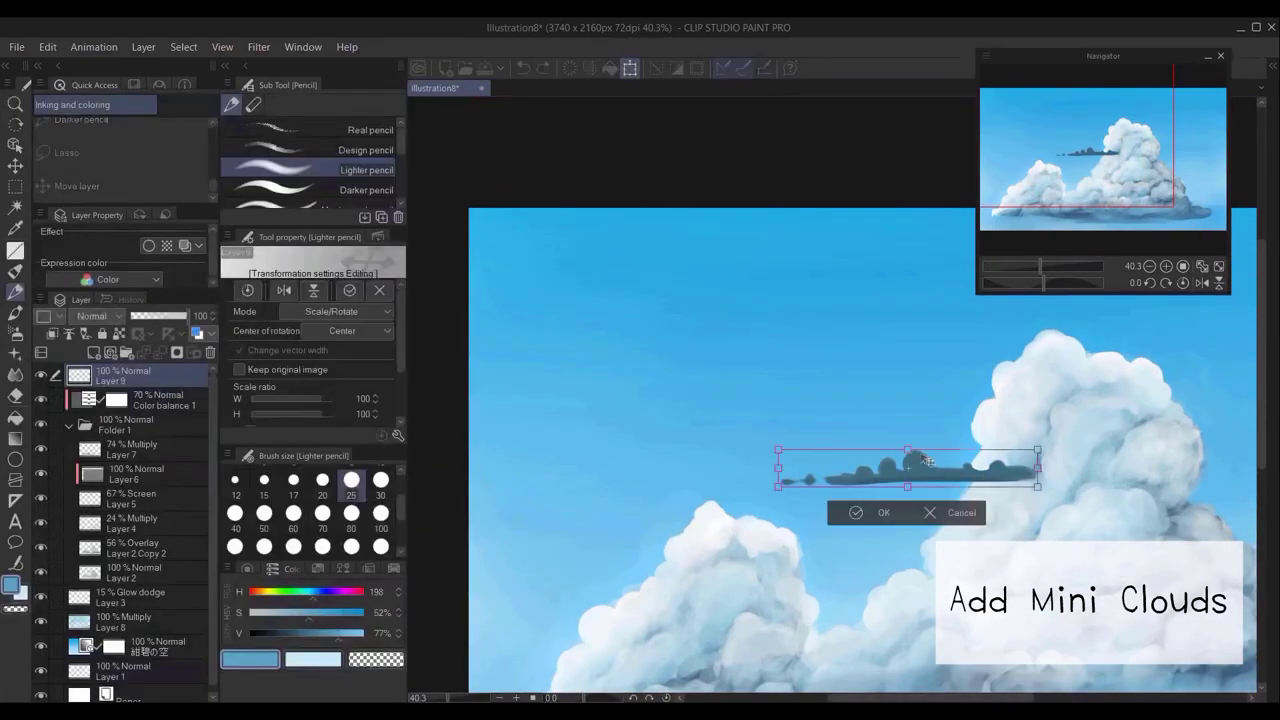
drag(907, 447, 907, 463)
drag(777, 487, 801, 487)
drag(1037, 463, 997, 468)
click(847, 513)
On a new layer, draw a second puffy mini cloud at the tall cloud's right edge with the Lighter pencil at size 25
scroll(1118, 429, down, 5)
scroll(1150, 415, up, 4)
scroll(1052, 526, up, 1)
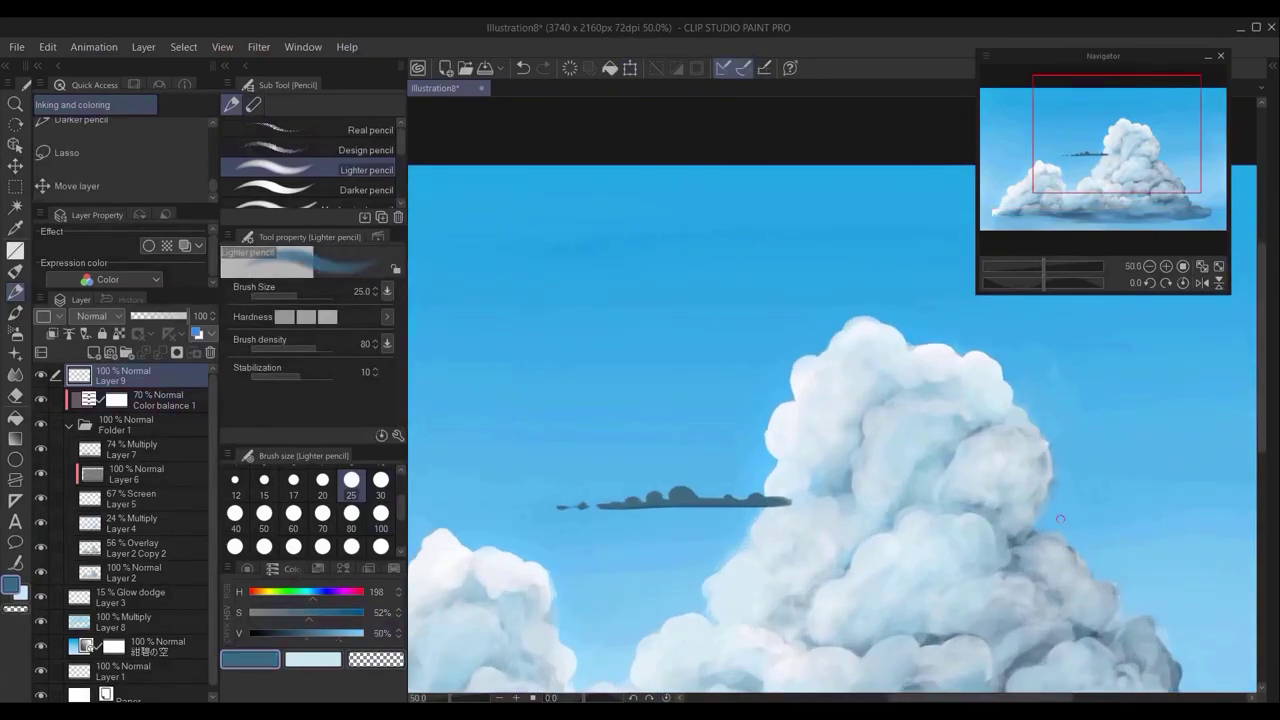
key(ctrl+shift+n)
key(ctrl+z)
mouse_move(1031, 530)
mouse_down()
mouse_move(1219, 528)
mouse_move(1181, 526)
mouse_up()
drag(1069, 519, 1088, 521)
scroll(1090, 512, up, 1)
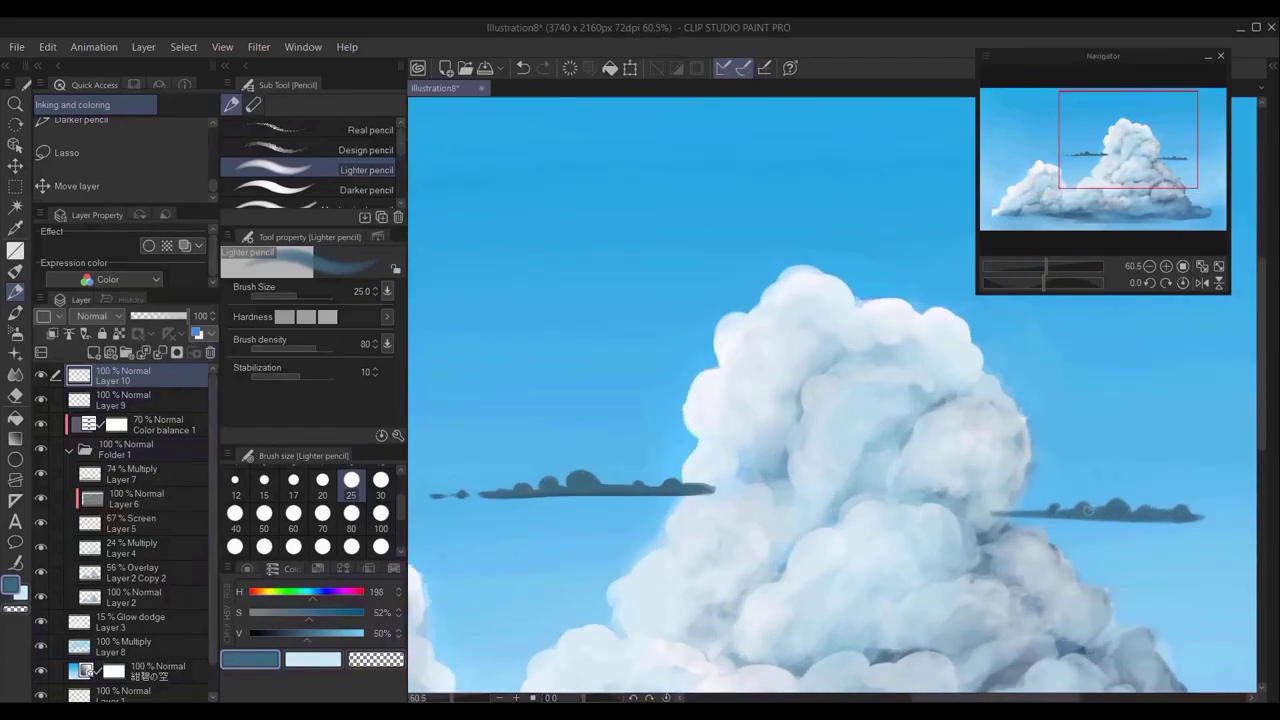
scroll(1182, 531, up, 1)
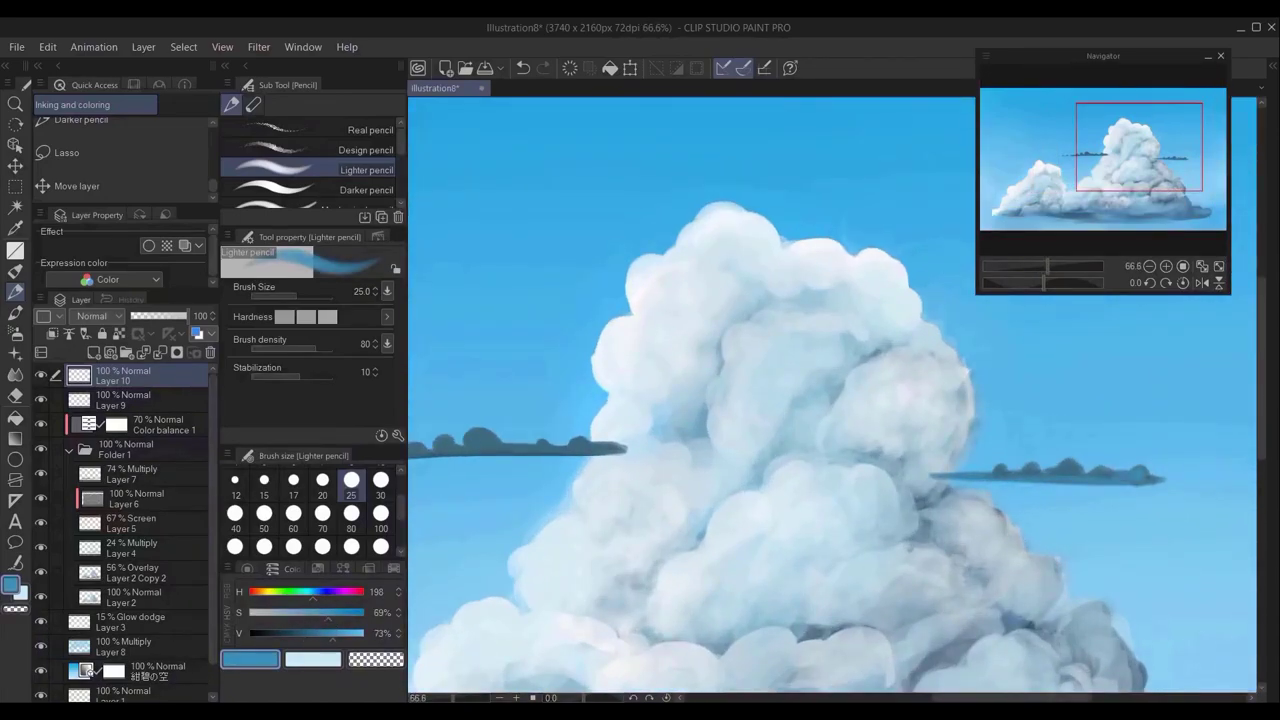
Transform the second mini cloud to sit lower and further right of the tall cloud, and switch to the Darker pencil
scroll(1085, 475, down, 3)
scroll(1110, 500, up, 2)
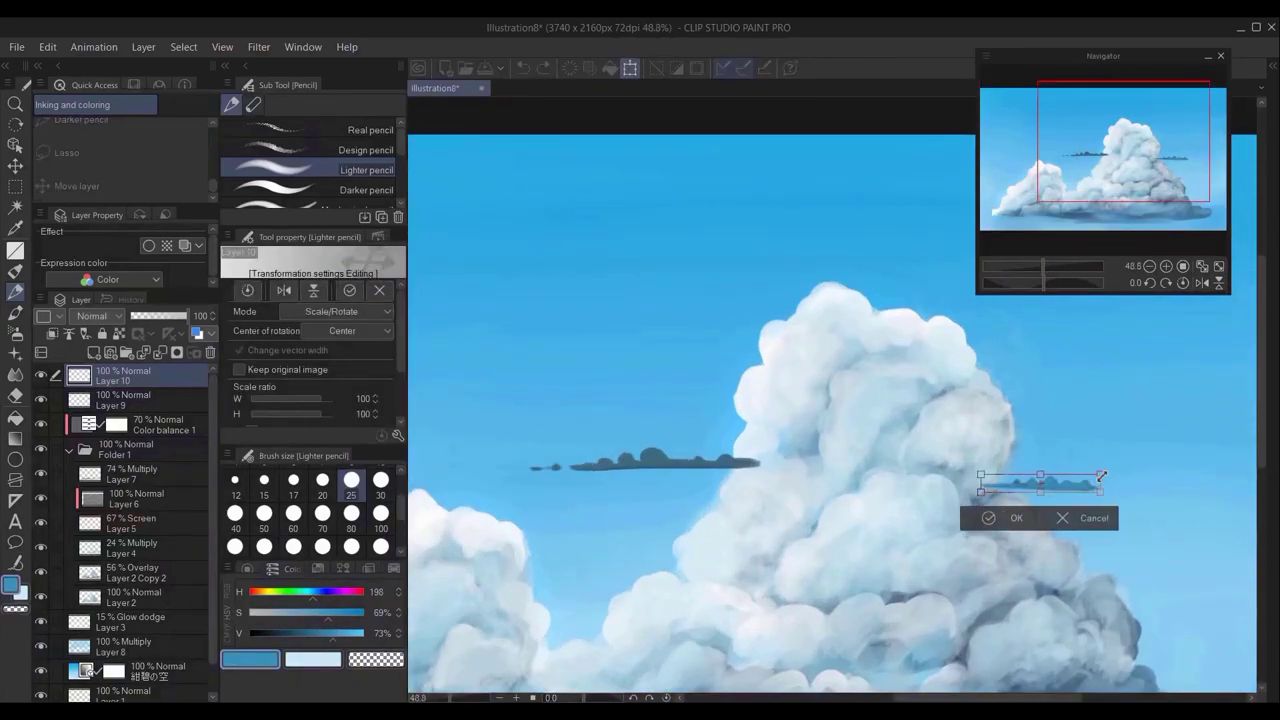
key(ctrl+t)
drag(1111, 482, 1205, 545)
key(Return)
key(.)
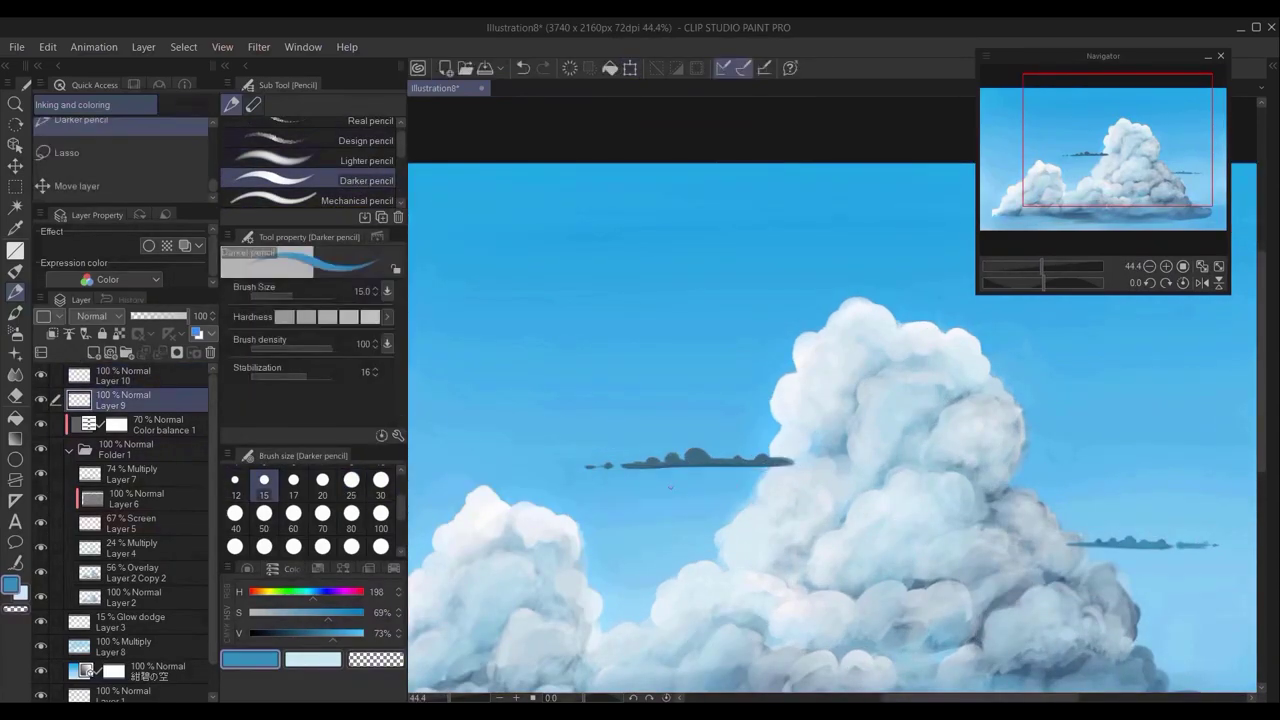
Adjust the hue, saturation and luminosity of the mini cloud on Layer 9
click(160, 397)
key(ctrl+u)
drag(705, 189, 741, 193)
drag(706, 149, 702, 150)
drag(705, 239, 726, 239)
scroll(1047, 387, down, 1)
click(926, 119)
Set Layers 9 and 10 to Multiply, with Layer 9 at 53% opacity and Layer 10 at 70%
click(175, 316)
click(118, 317)
click(109, 367)
click(140, 377)
click(110, 319)
click(98, 367)
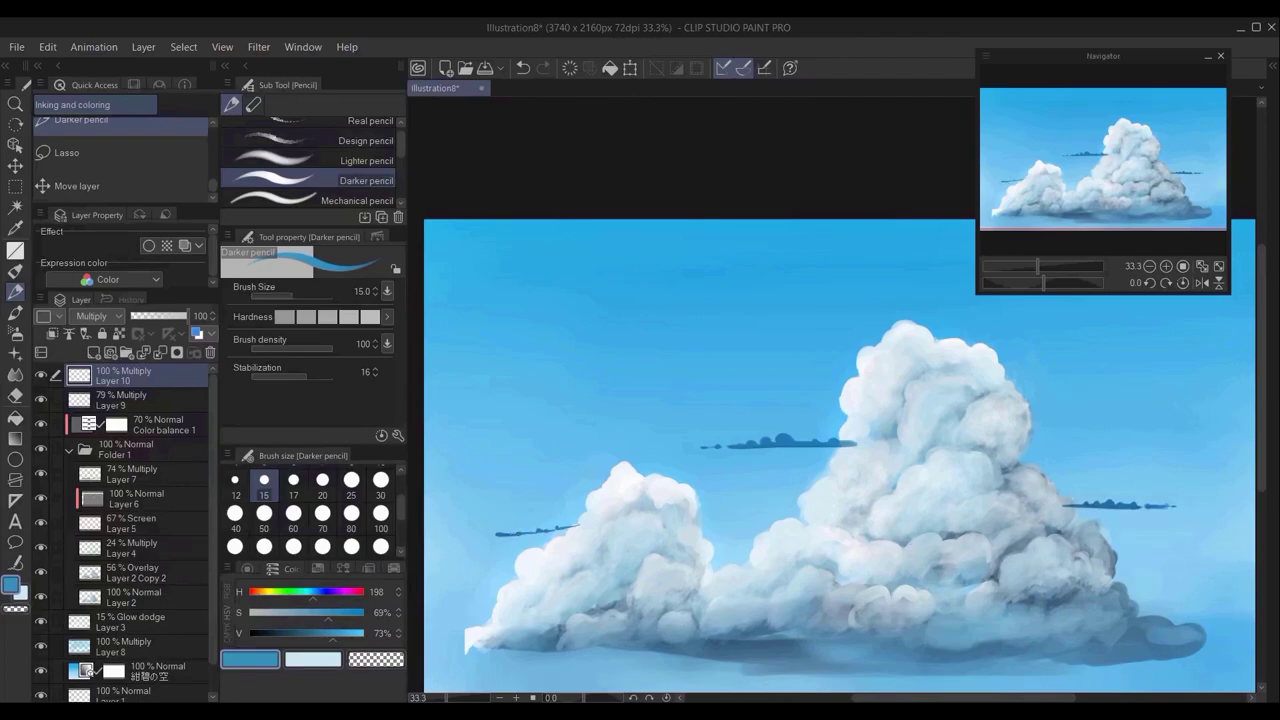
click(171, 317)
click(138, 403)
click(161, 317)
Transform the mini clouds on Layer 10 and Layer 9 to refine their size and position beside the large clouds
scroll(720, 460, down, 5)
scroll(800, 460, up, 4)
click(140, 376)
key(ctrl+t)
click(726, 560)
click(138, 401)
key(ctrl+t)
drag(775, 445, 810, 448)
click(671, 479)
key(ctrl+t)
key(Return)
Add a new layer and place it directly beneath the Glow dodge layer
click(128, 378)
key(ctrl+shift+n)
mouse_move(213, 440)
mouse_down()
mouse_move(214, 494)
mouse_move(214, 440)
mouse_up()
drag(140, 378, 170, 660)
Try airbrushing a darker blue band along the clouds' base on Layer 8
scroll(1013, 465, down, 3)
scroll(1052, 434, up, 2)
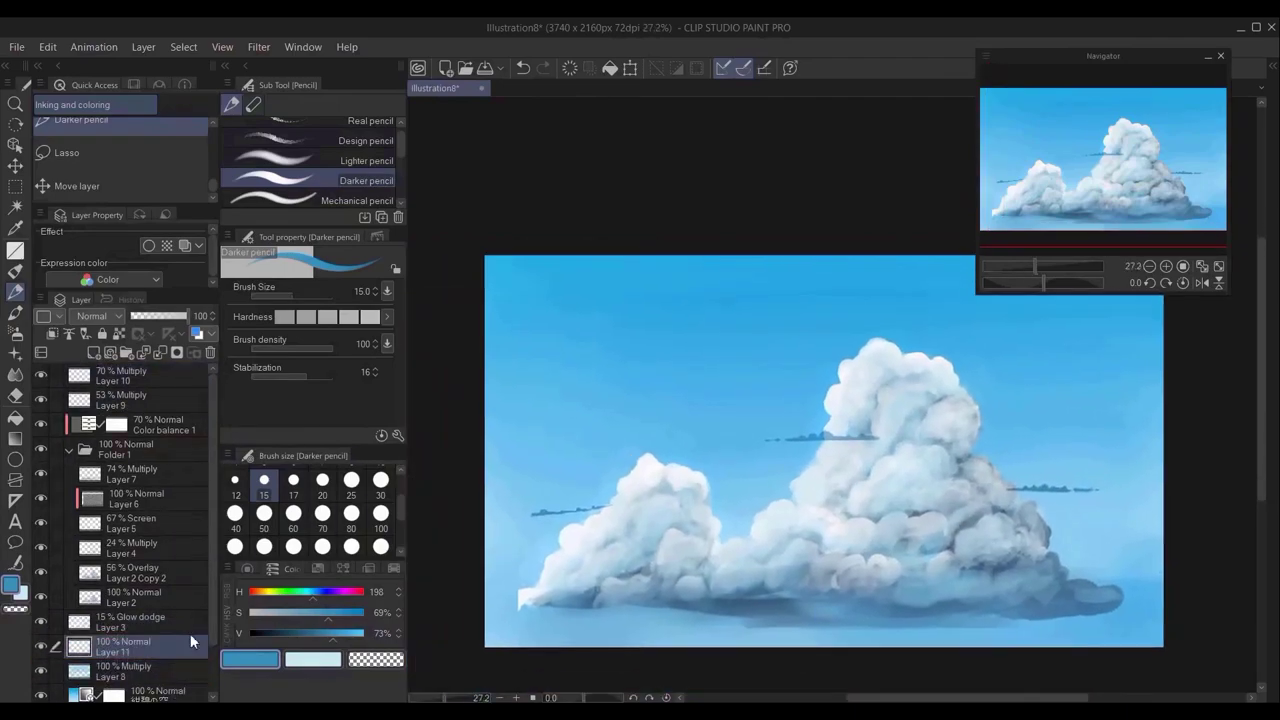
click(176, 664)
key(b)
click(316, 639)
drag(570, 630, 1108, 631)
key(ctrl+z)
Add a Multiply layer above Layer 8 and airbrush darker blue beneath the clouds with the Soft airbrush at size 700
click(93, 353)
click(108, 317)
click(100, 333)
click(97, 316)
click(97, 362)
drag(580, 632, 915, 642)
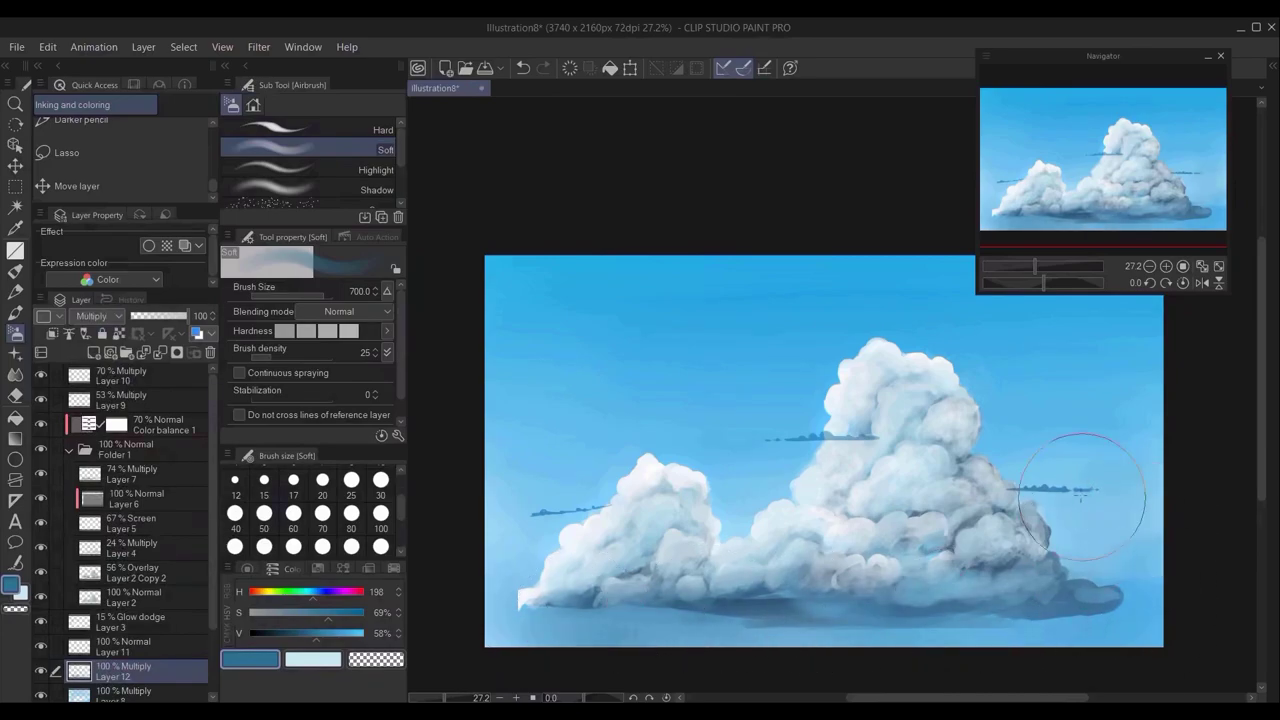
Try different opacities for the darker blue shading on Layer 12 and remove that layer
click(158, 315)
drag(142, 320, 145, 320)
click(160, 352)
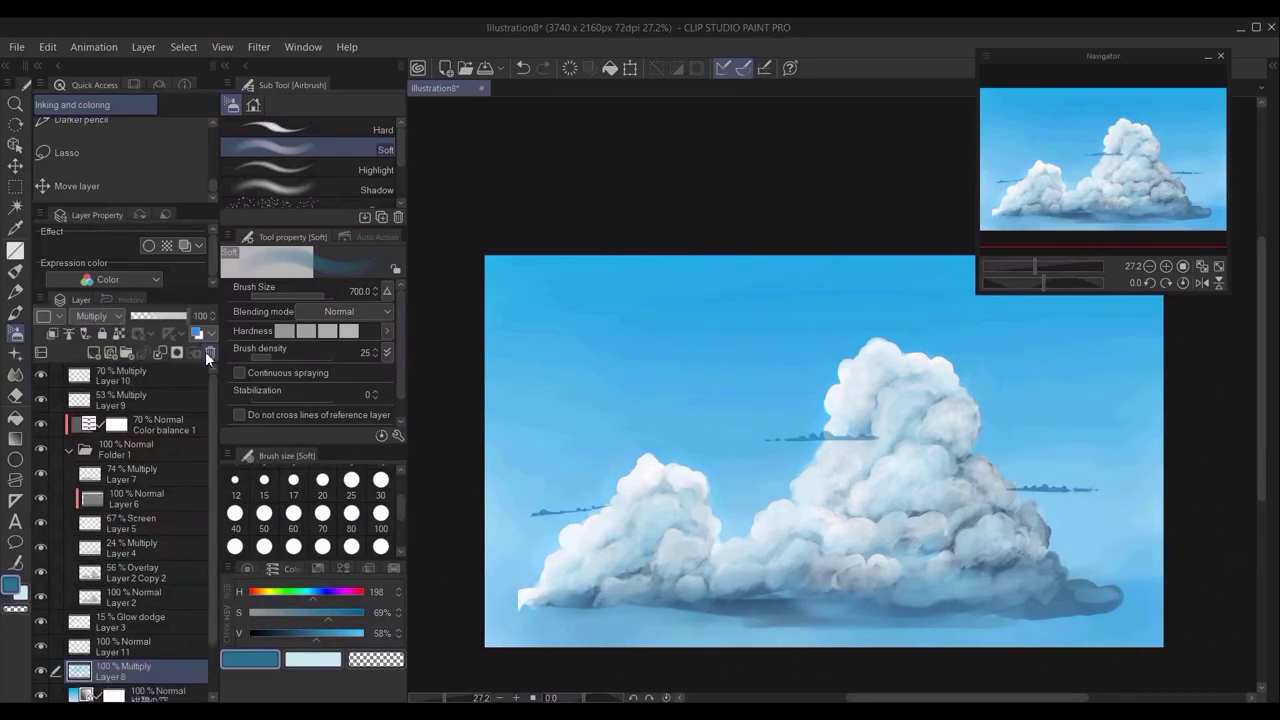
Crop the canvas to trim its empty left edge and the strip below the clouds
drag(1144, 480, 1108, 546)
key(m)
drag(1146, 311, 438, 680)
key(ctrl+z)
drag(1142, 317, 487, 682)
click(47, 48)
click(110, 460)
drag(1163, 452, 1075, 521)
key(ctrl+d)
Crop off the canvas's right edge so the image measures 3328 x 1987 px
drag(1020, 312, 410, 560)
click(49, 48)
click(84, 443)
drag(1111, 381, 1137, 563)
Set Layer 10's opacity to 69% and shift its hue and lower its luminosity with the Hue/Saturation/Luminosity correction
click(140, 376)
click(157, 317)
drag(156, 318, 163, 316)
key(ctrl+u)
drag(705, 240, 659, 222)
drag(705, 151, 724, 156)
click(902, 122)
Change Layer 10's blending mode to Color burn and clear the selection
click(97, 316)
click(127, 350)
key(ctrl+d)
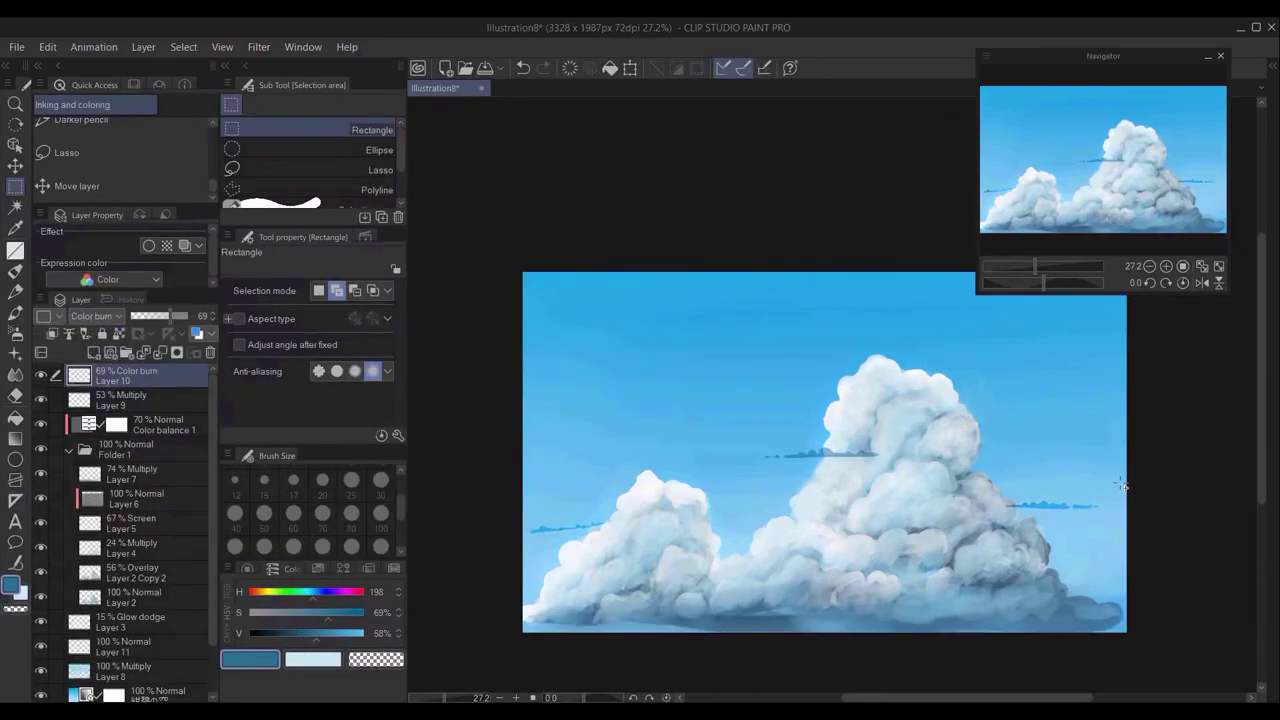
Add a Hue/Saturation/Luminosity correction layer directly above the sky gradient layer, raising the saturation slightly
scroll(178, 655, down, 2)
right_click(178, 655)
click(468, 377)
drag(707, 146, 711, 146)
drag(710, 191, 729, 191)
drag(706, 237, 707, 238)
drag(728, 191, 721, 191)
click(902, 122)
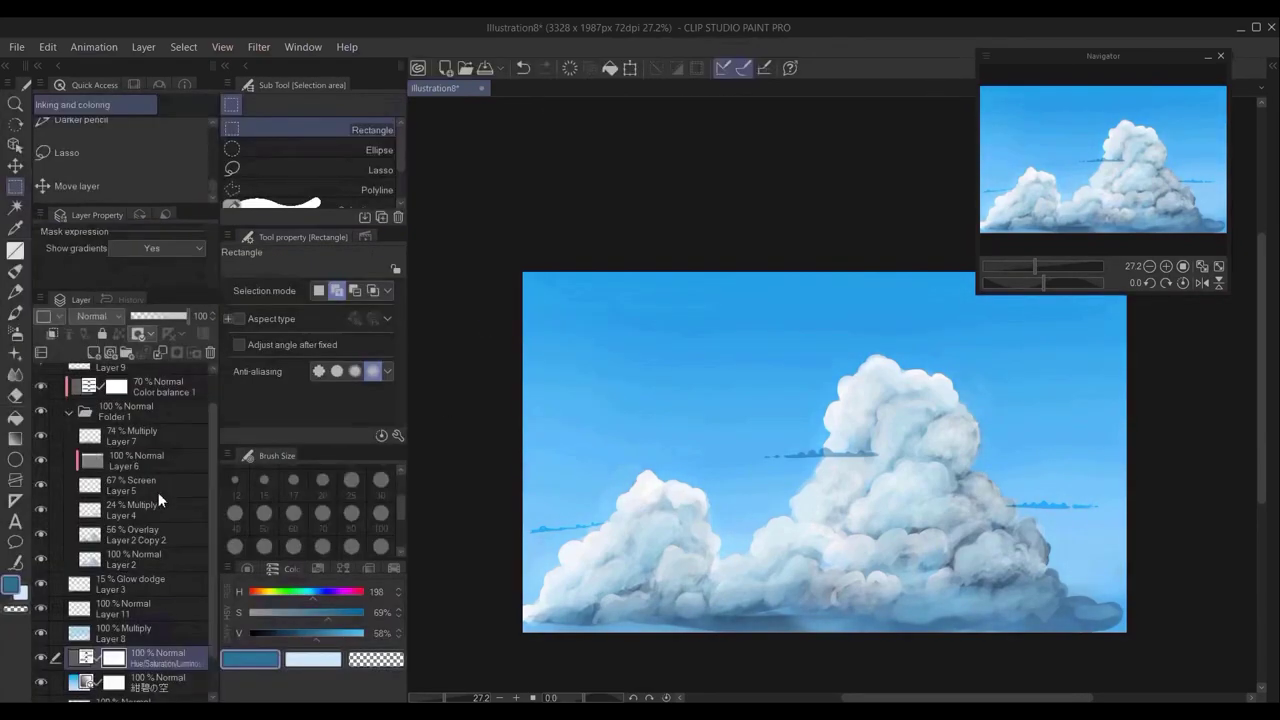
Set the opacity of the Overlay layer Layer 2 Copy 2 to 70%
click(135, 534)
click(172, 316)
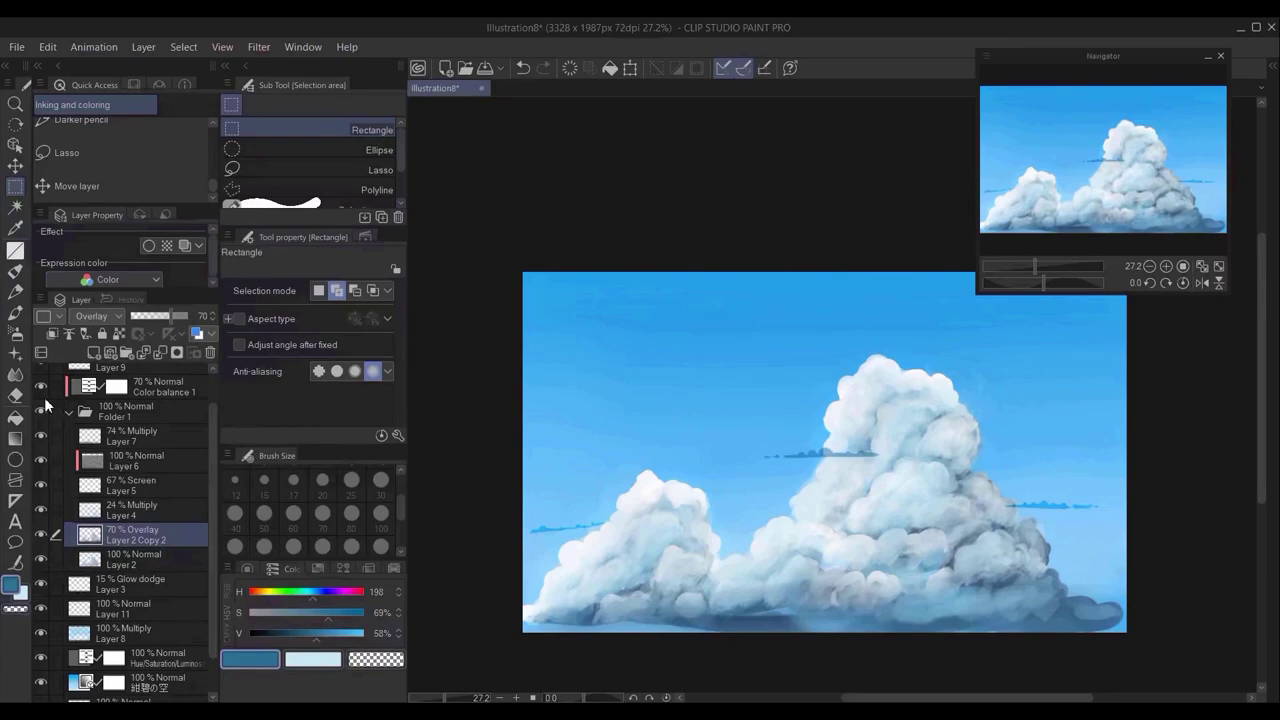
Crop the canvas's height so the image measures 3328 x 1840 px
drag(507, 299, 1171, 661)
click(47, 47)
click(85, 510)
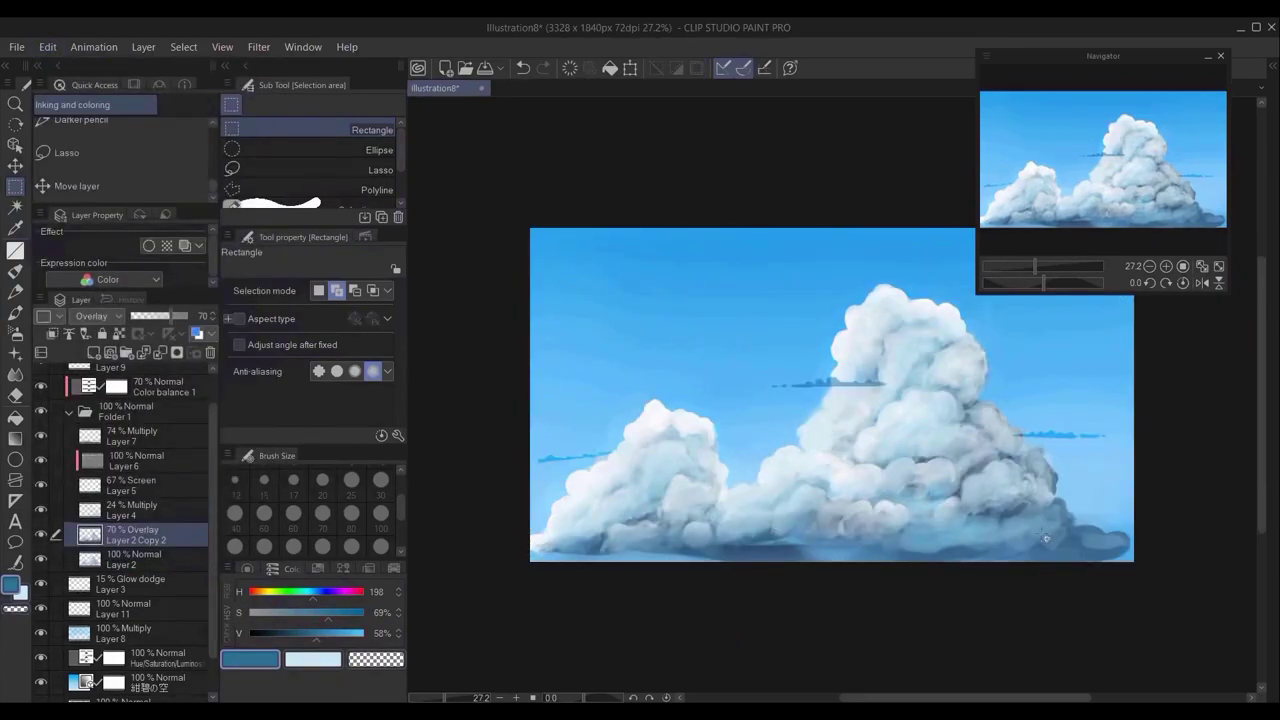
scroll(998, 507, up, 3)
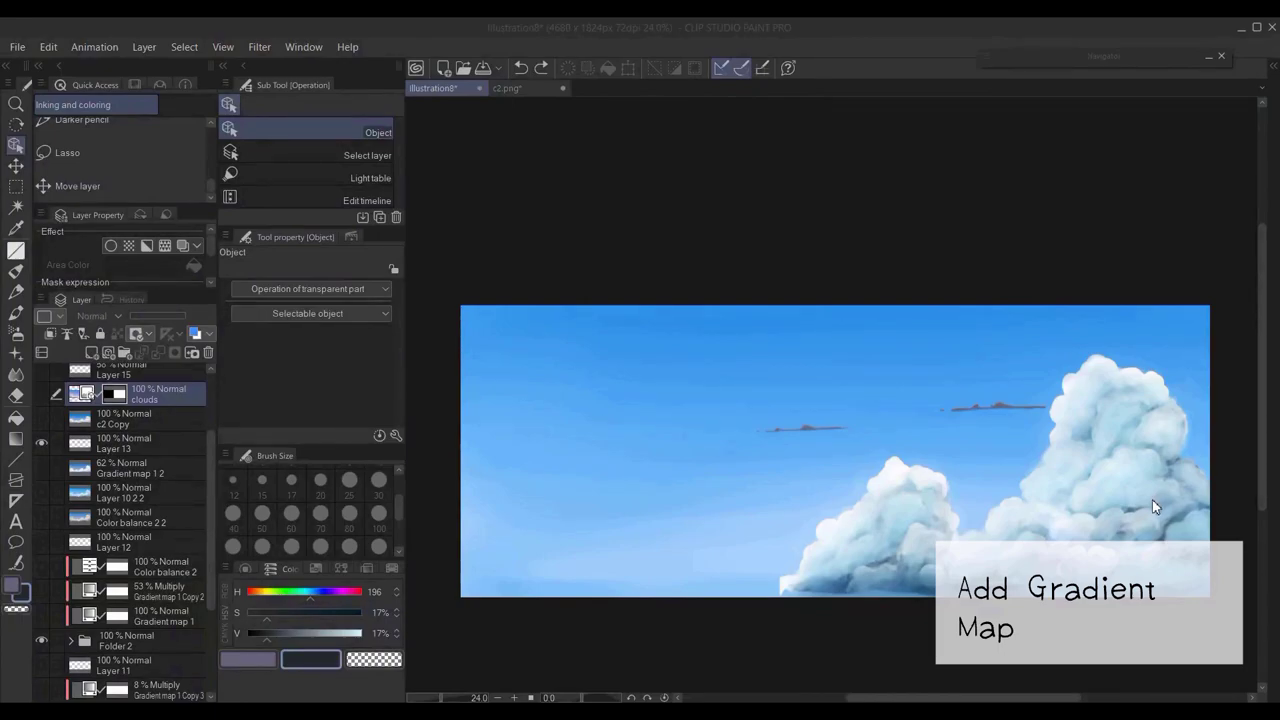
Show the clipped Gradient map 1 and its Multiply copy above Folder 2 and open Gradient map 1's settings
click(41, 615)
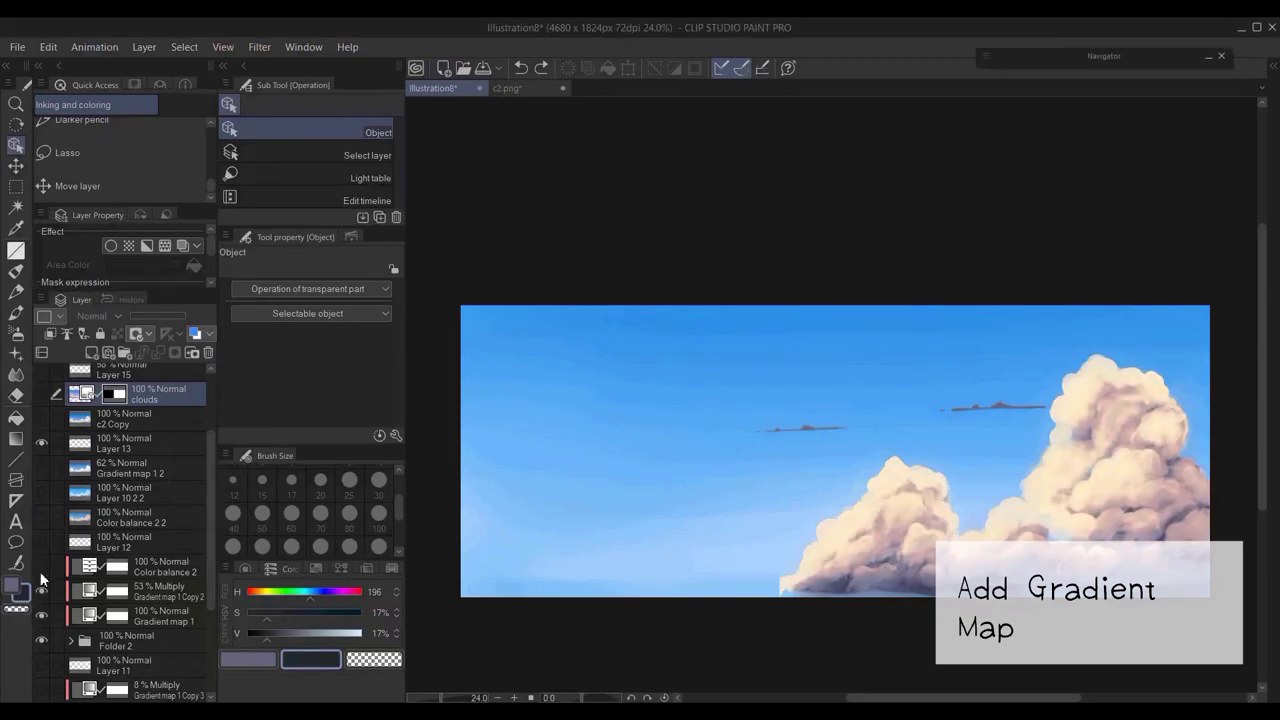
click(85, 615)
double_click(85, 615)
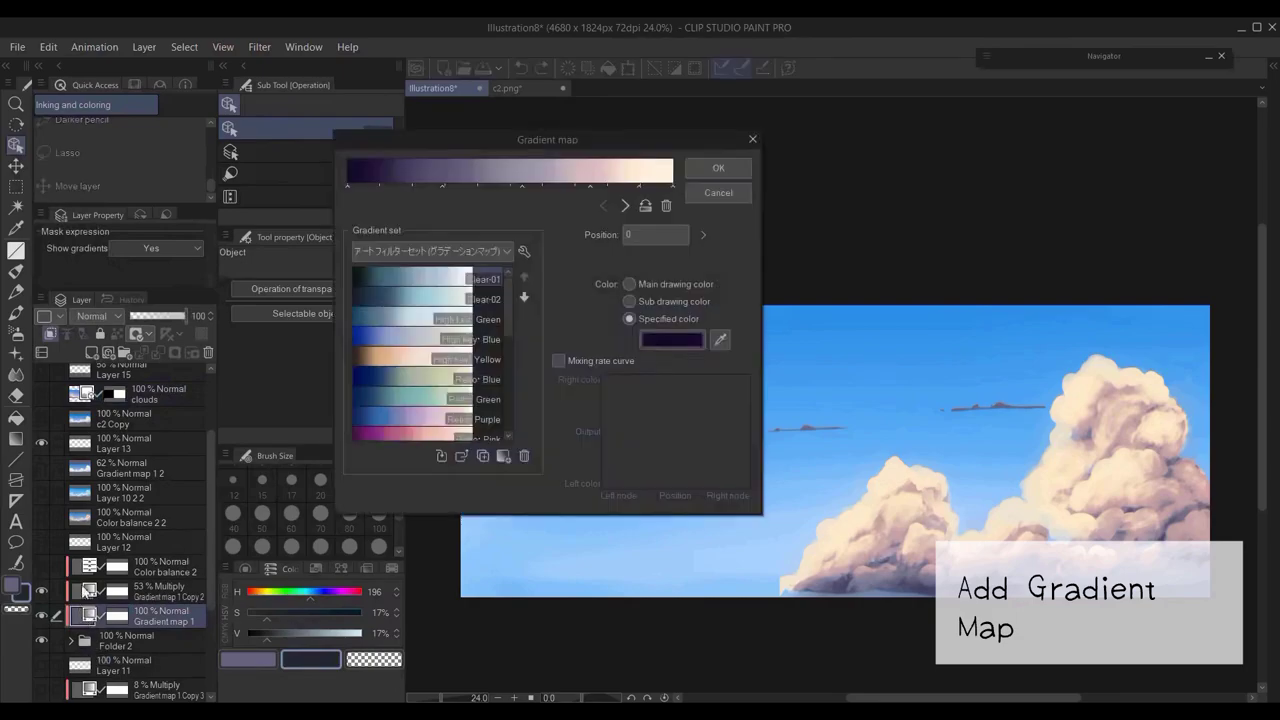
Try several Retro, Vintage, Instant camera and Old photo gradients from the current gradient set on the clouds
drag(508, 305, 505, 347)
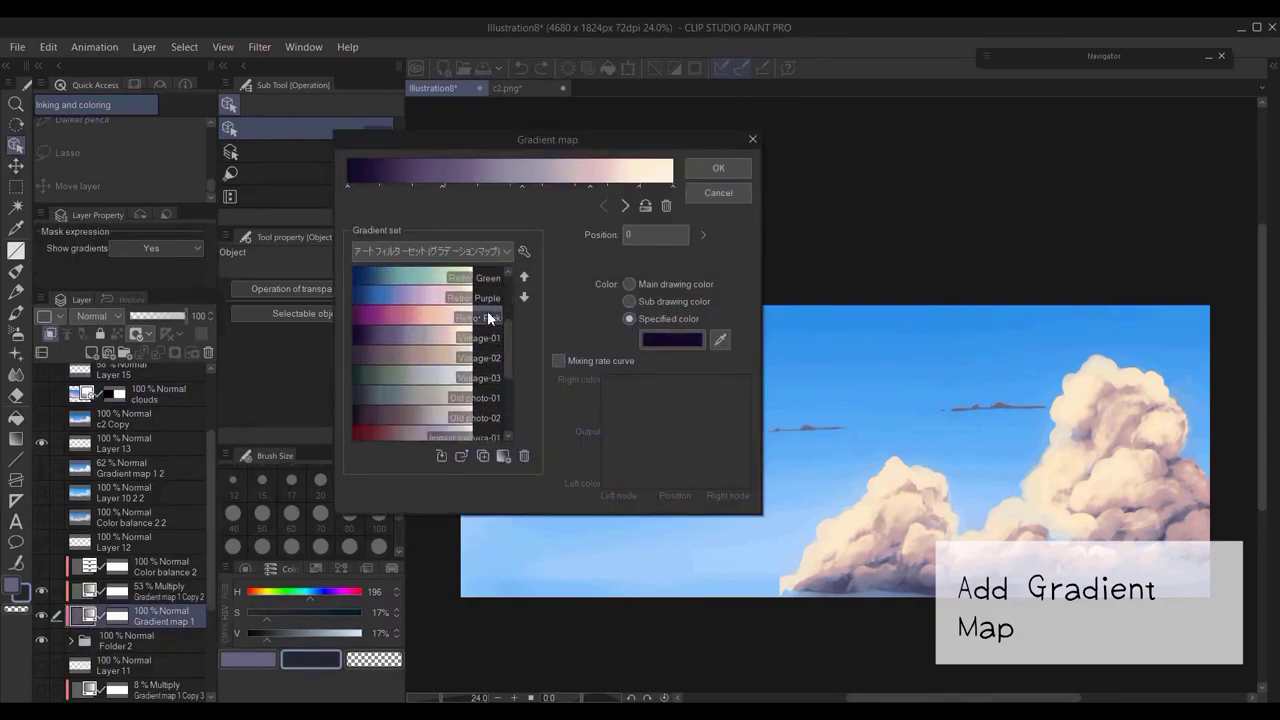
click(488, 318)
click(485, 339)
click(471, 379)
click(482, 317)
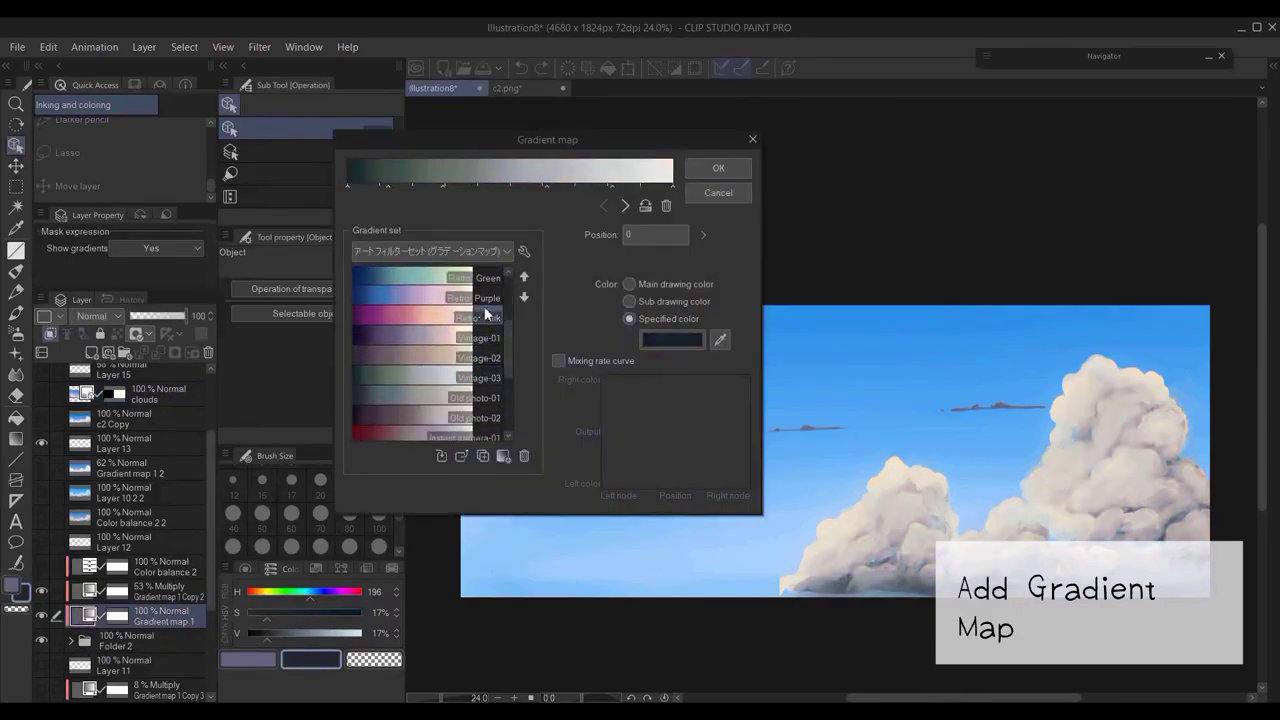
click(481, 297)
scroll(502, 366, down, 3)
click(493, 364)
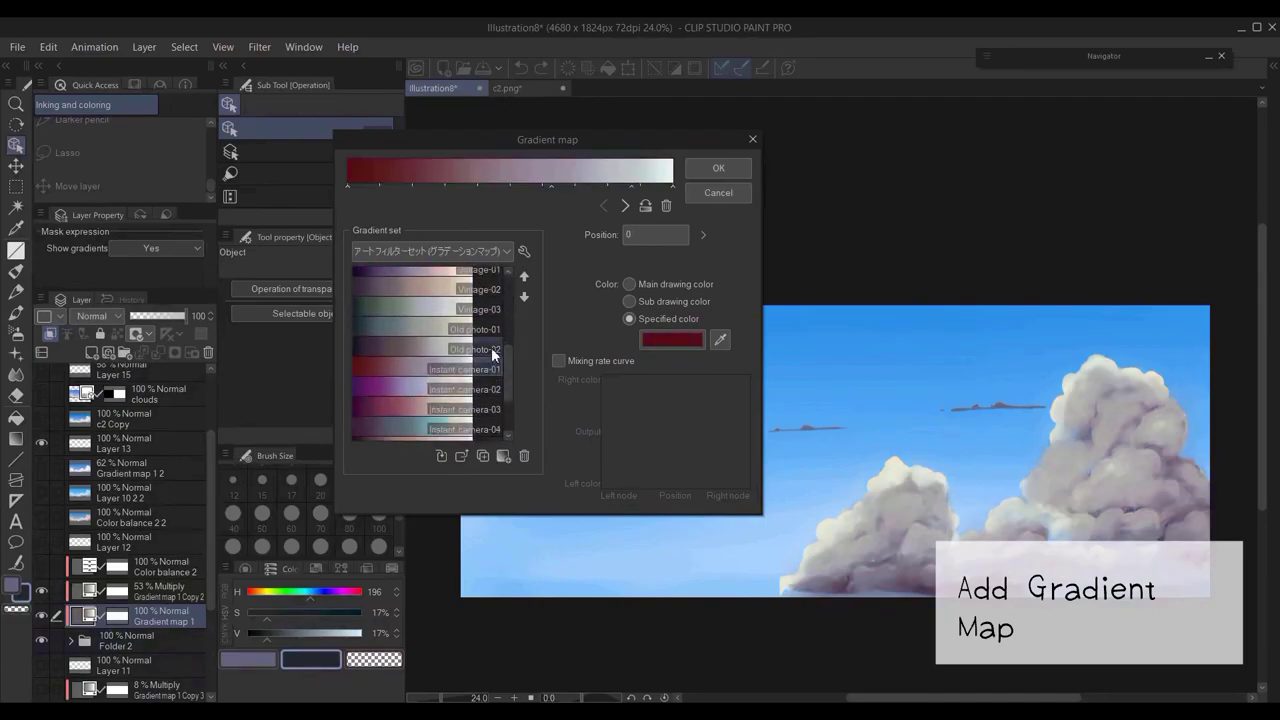
click(486, 387)
click(486, 323)
Try the Sky set's Night Sky (purple), Sunrise and Sunrise (purple) gradients on the clouds and cancel the gradient map changes
click(475, 251)
click(470, 293)
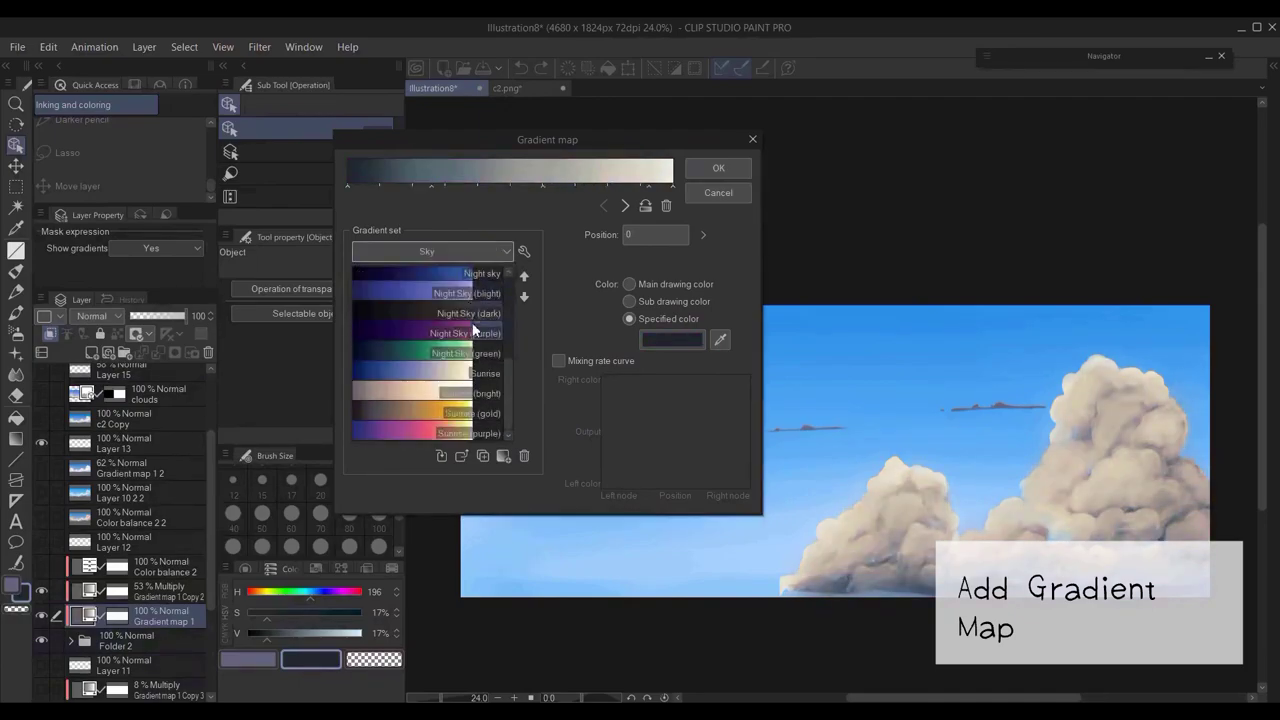
click(476, 333)
click(480, 373)
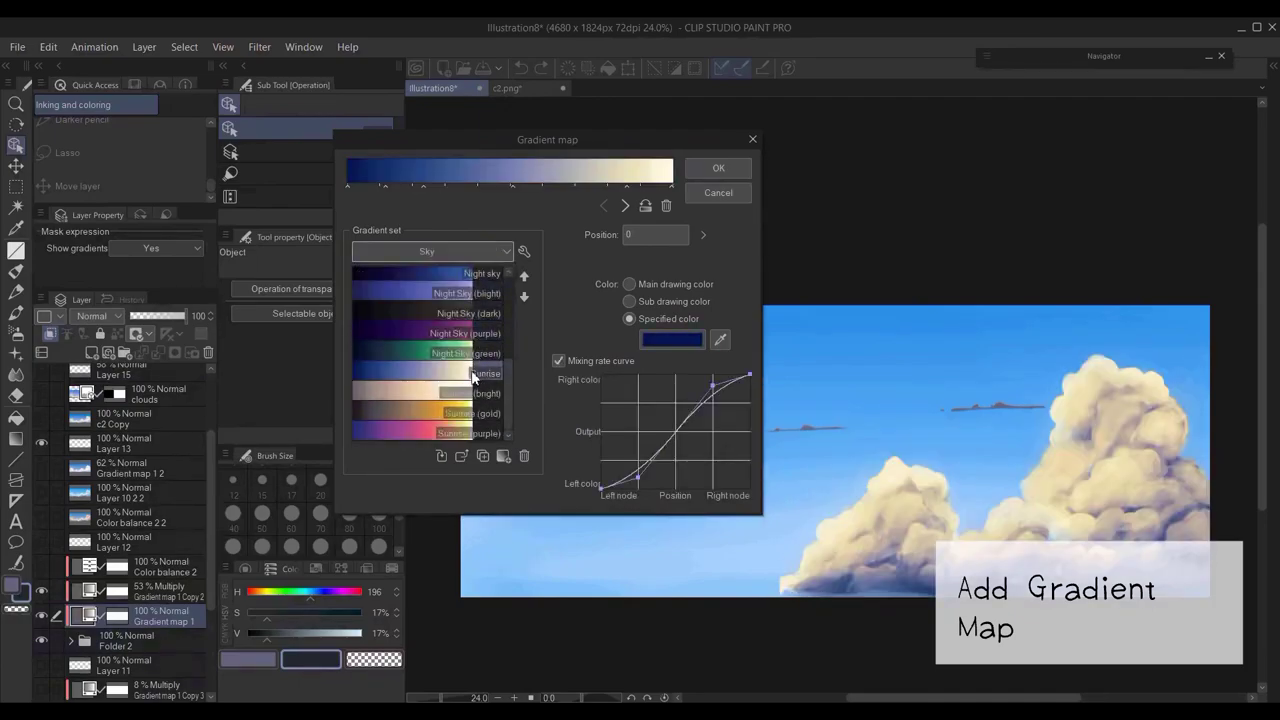
click(484, 432)
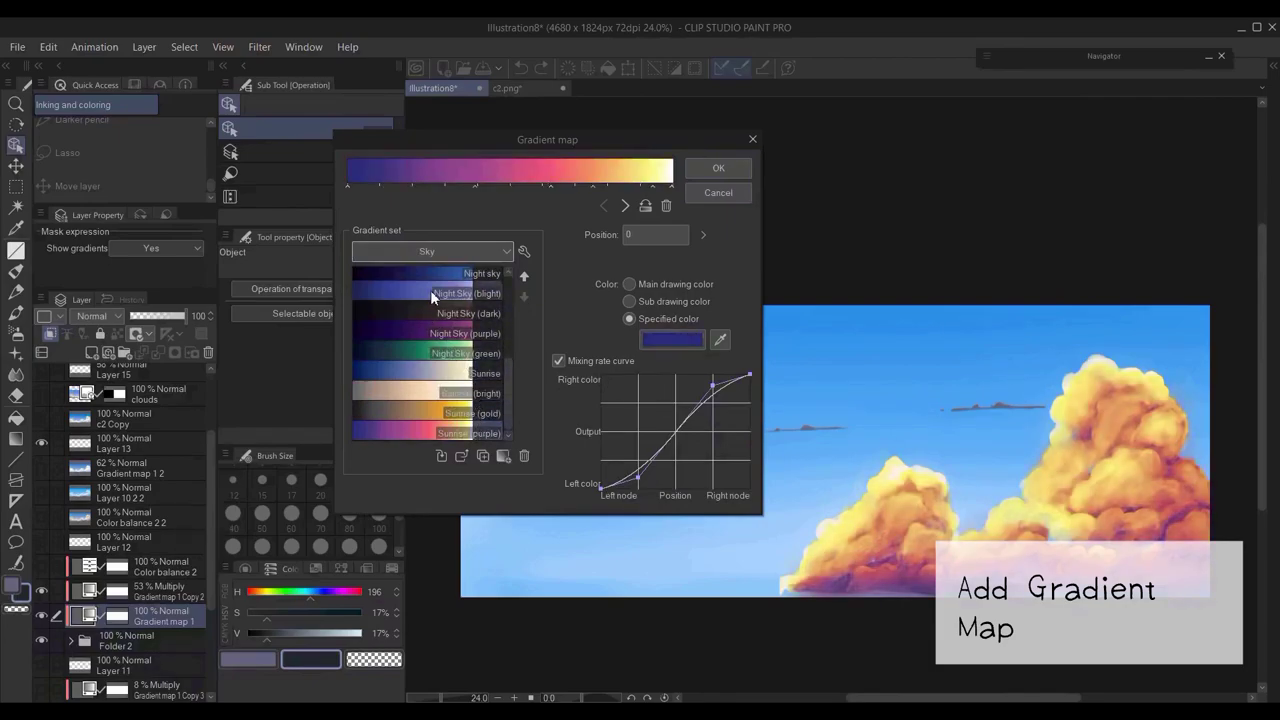
click(703, 196)
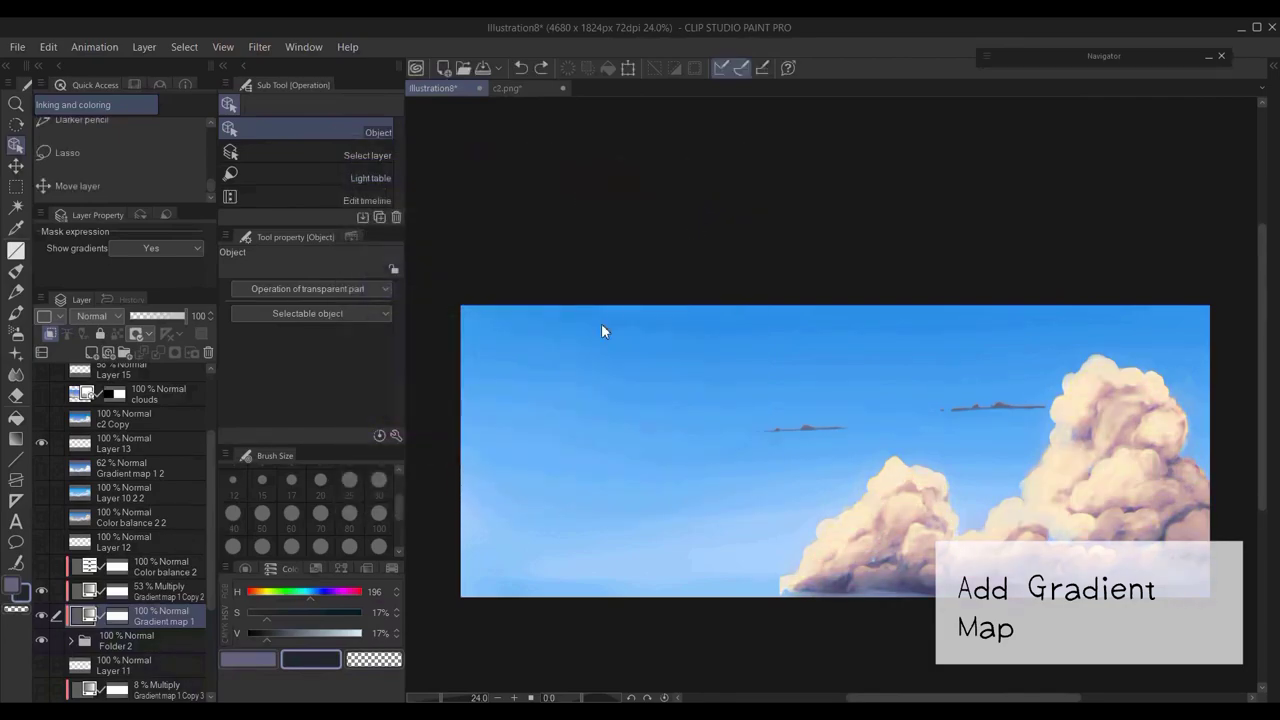
Review the available correction layer types and the Clip to Layer Below setting for Gradient map 1
right_click(174, 622)
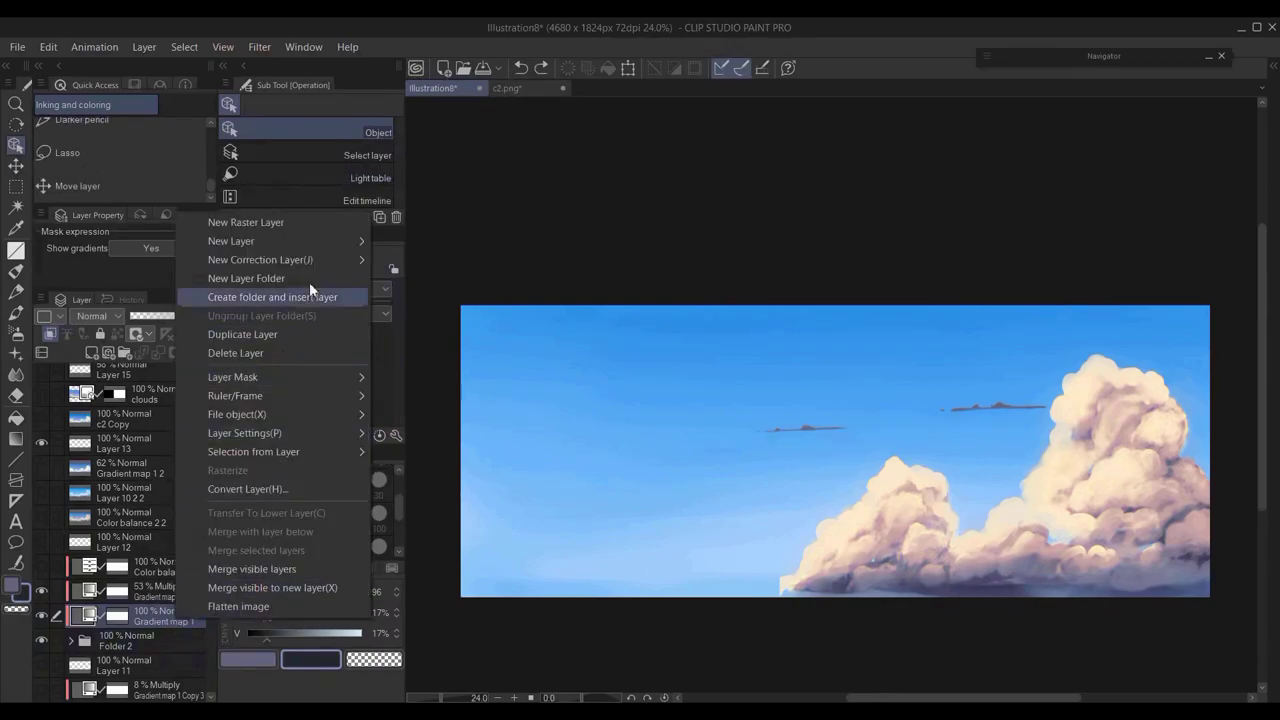
mouse_move(330, 262)
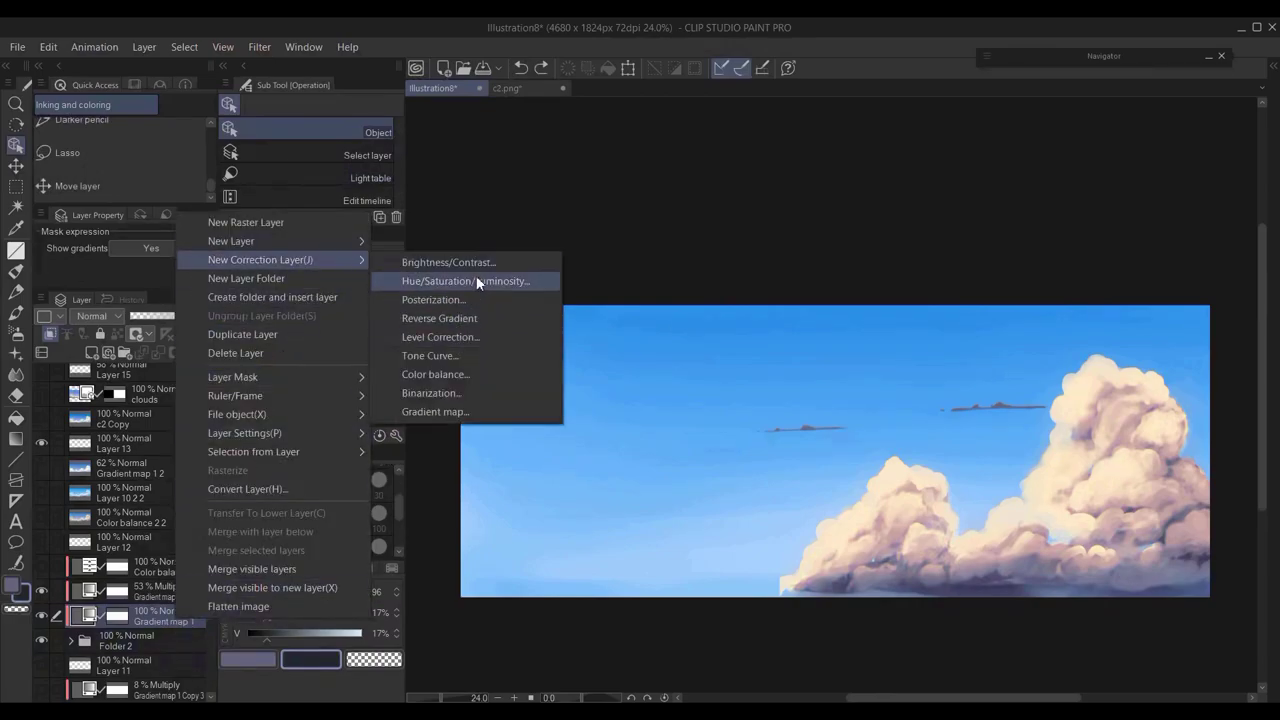
click(54, 340)
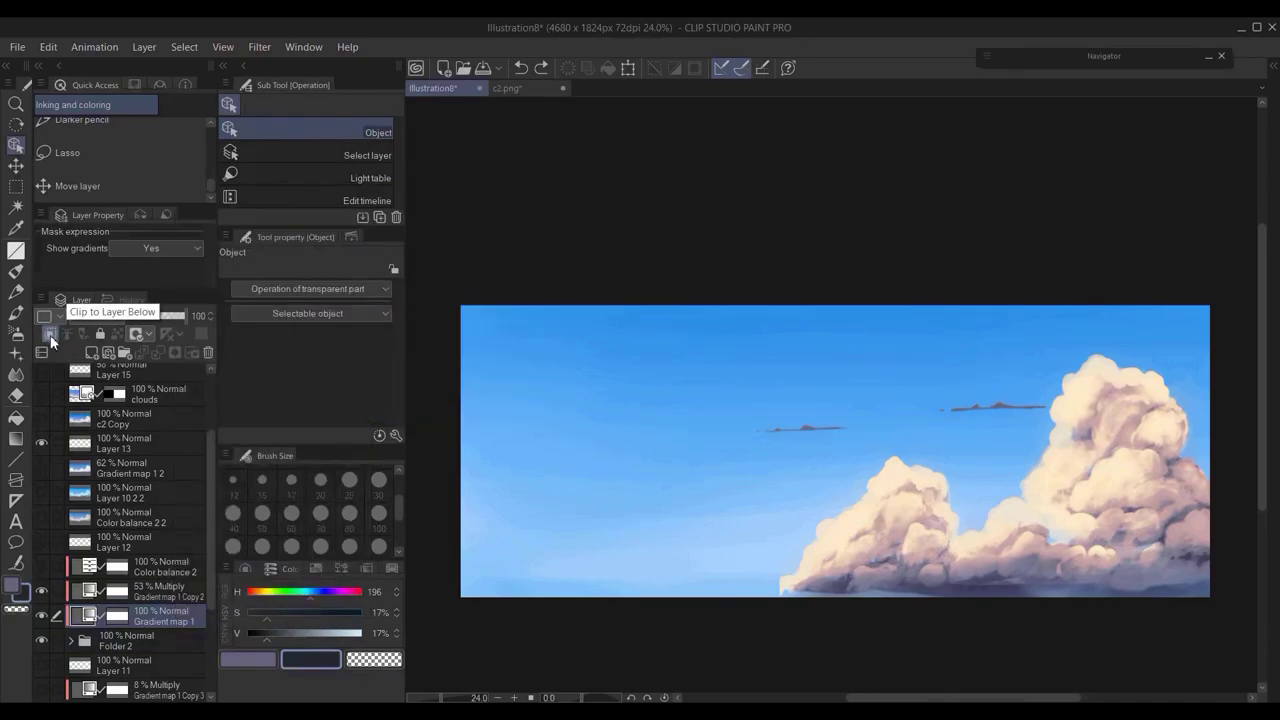
Show the Gradient map 1 2 and Layer 10 2 2 layers
scroll(211, 485, up, 1)
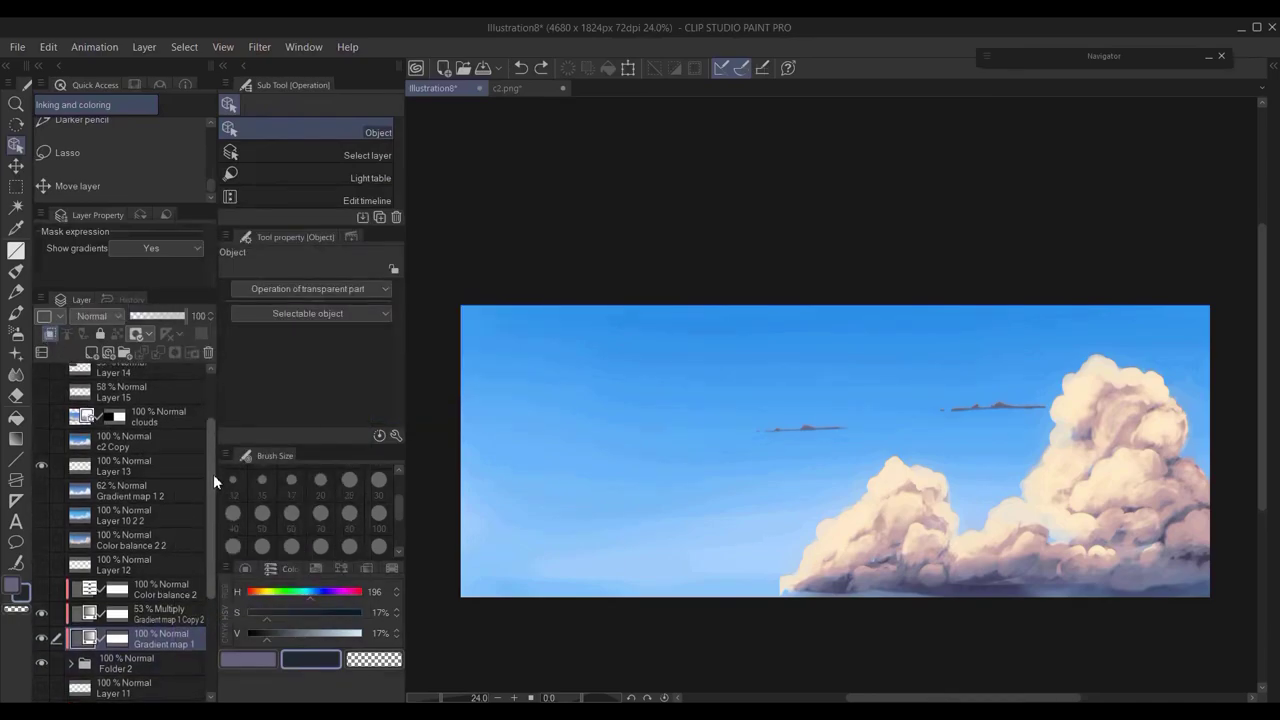
scroll(213, 474, up, 4)
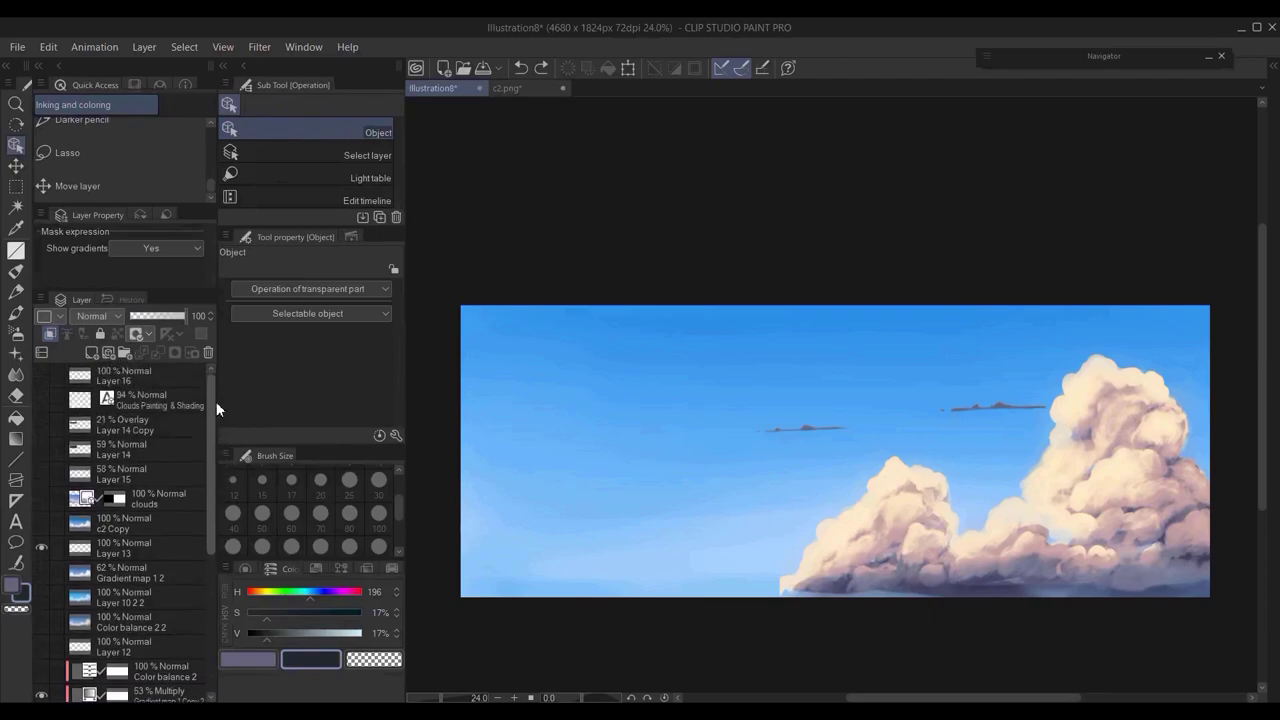
click(41, 571)
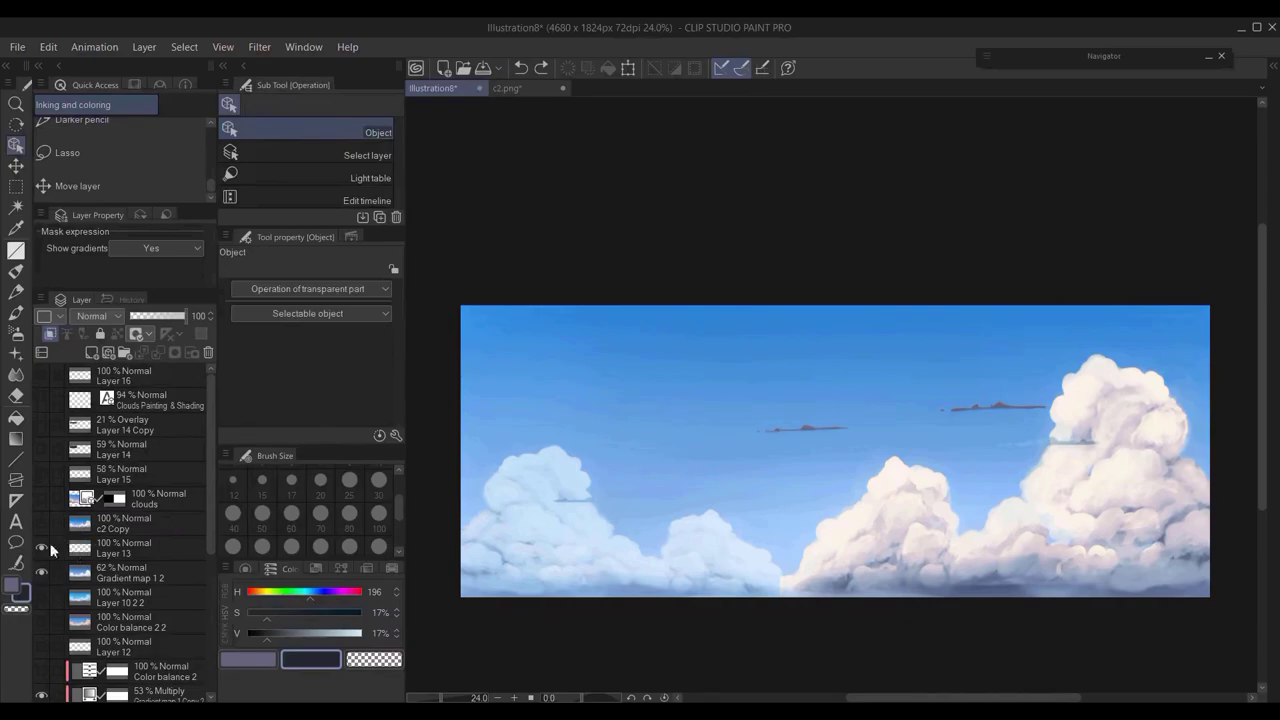
click(41, 596)
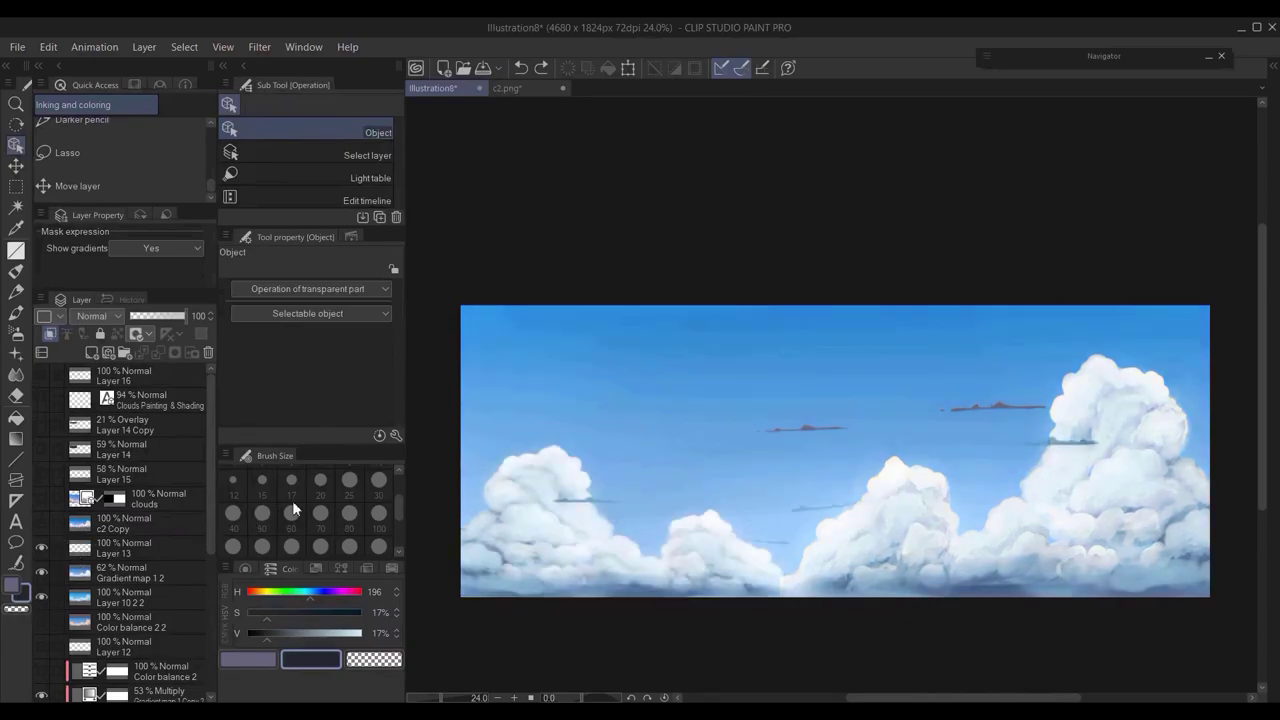
Show the c2 Copy and masked clouds layers, plus all layers from Layer 15 up to Layer 16, including the title text
click(41, 522)
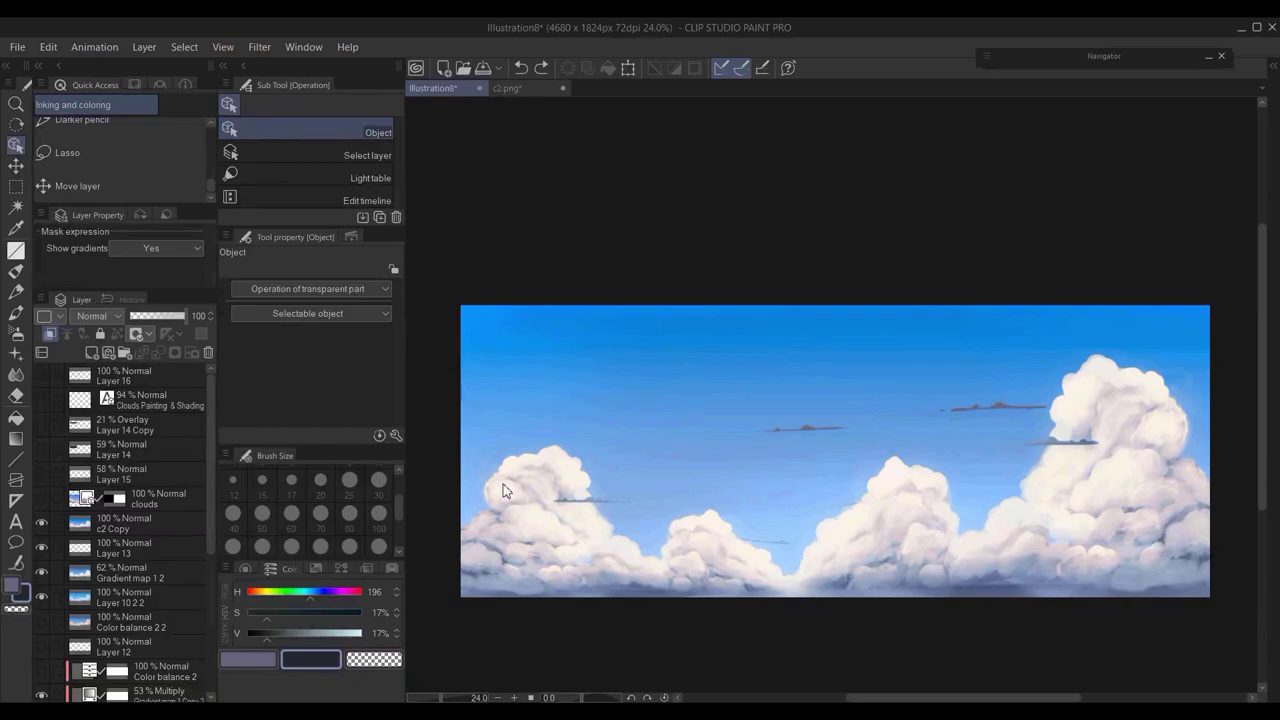
click(41, 497)
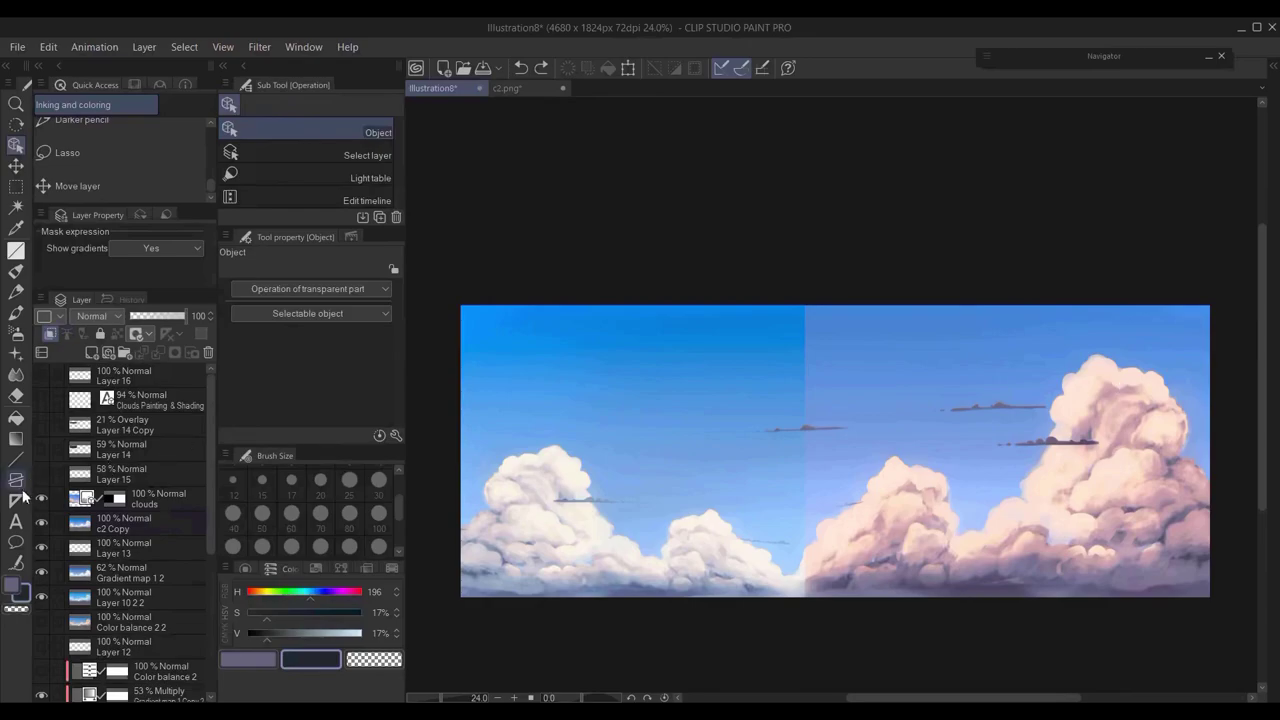
drag(41, 473, 46, 374)
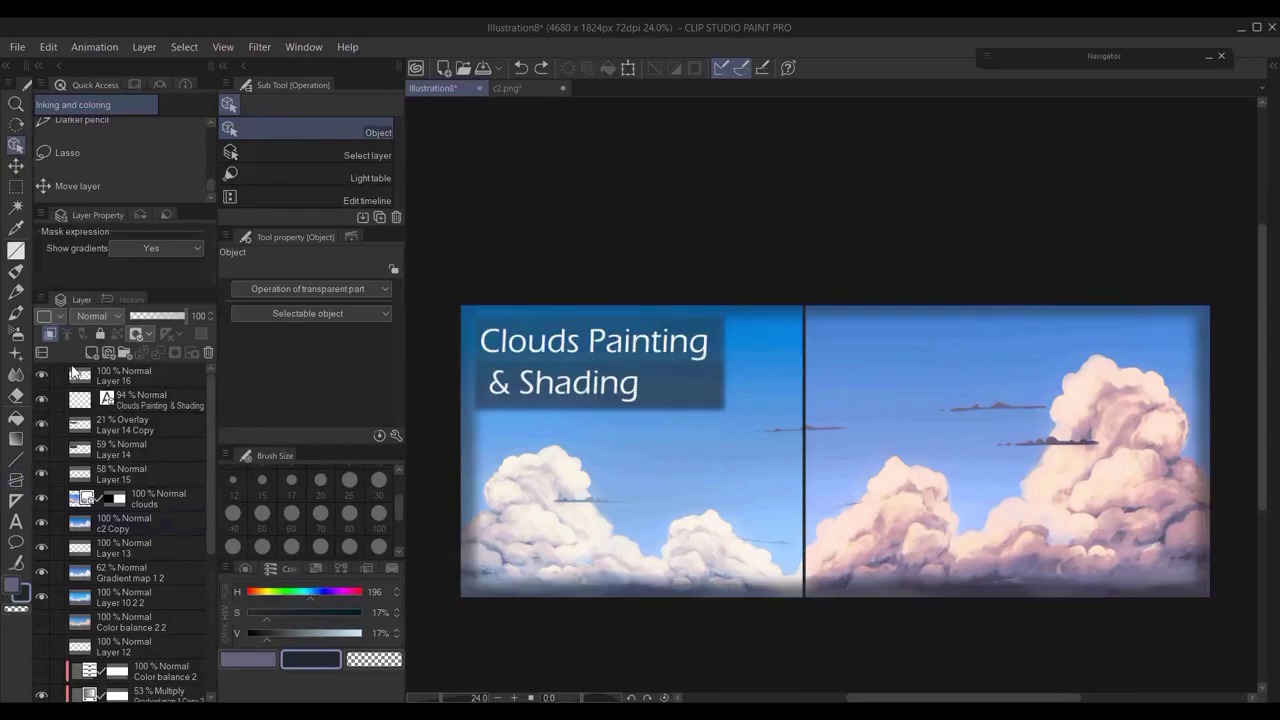